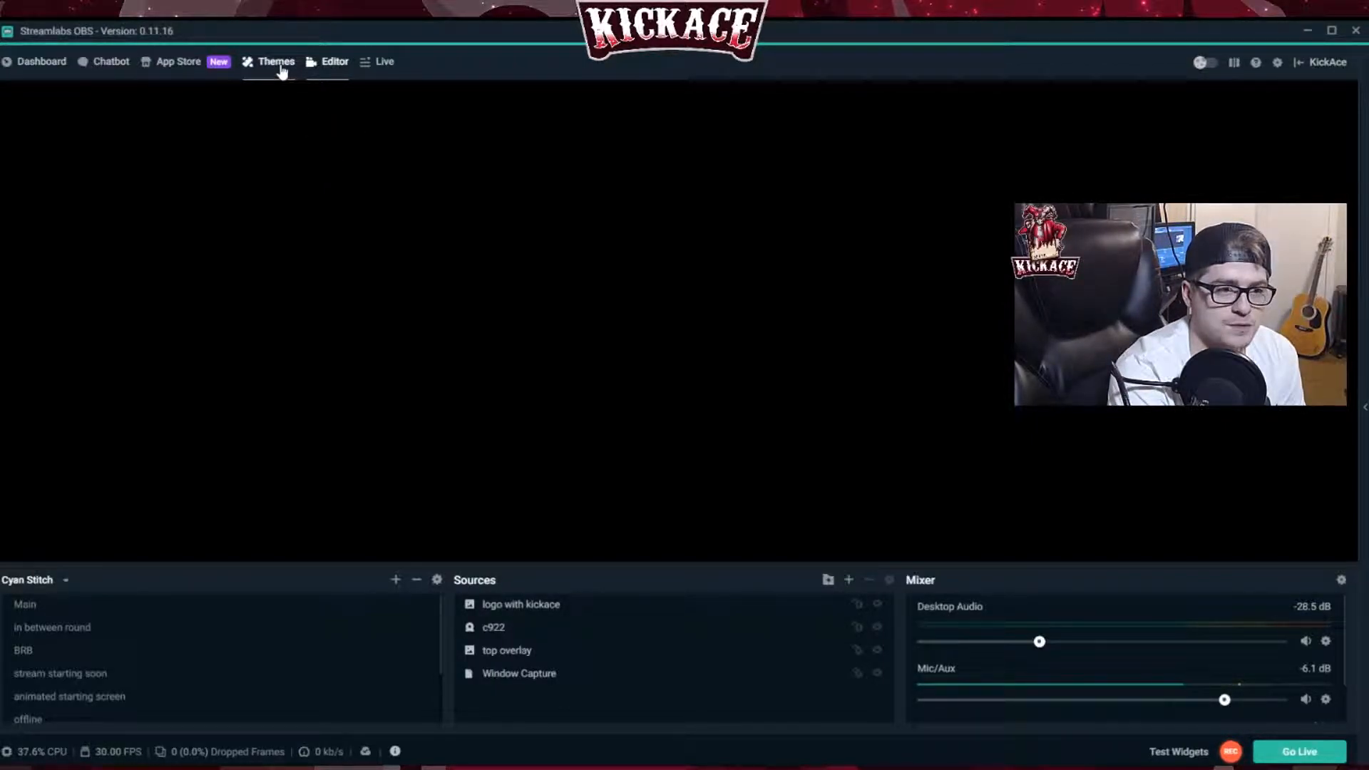
- Open the themes library and look through the first two pages of newly added scene themes
click(282, 69)
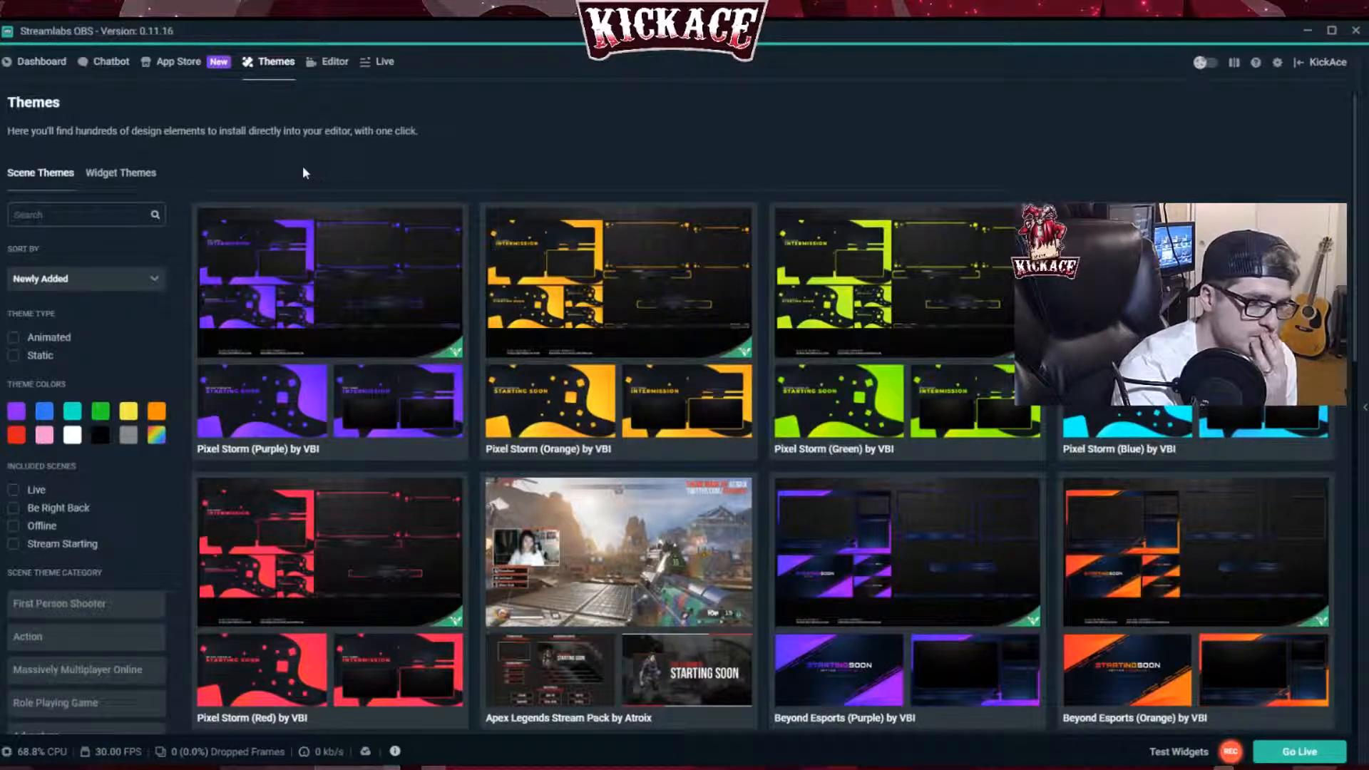
scroll(691, 371, down, 7)
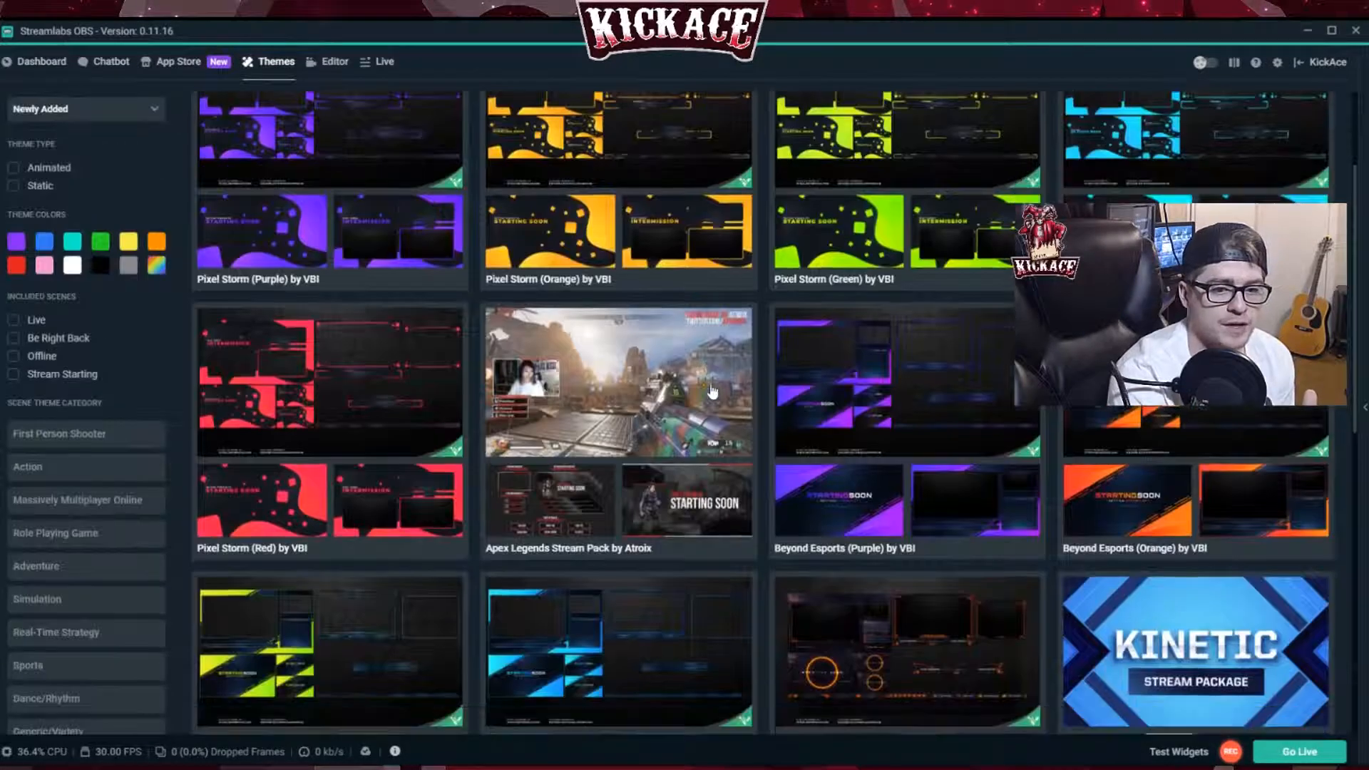
scroll(692, 376, down, 5)
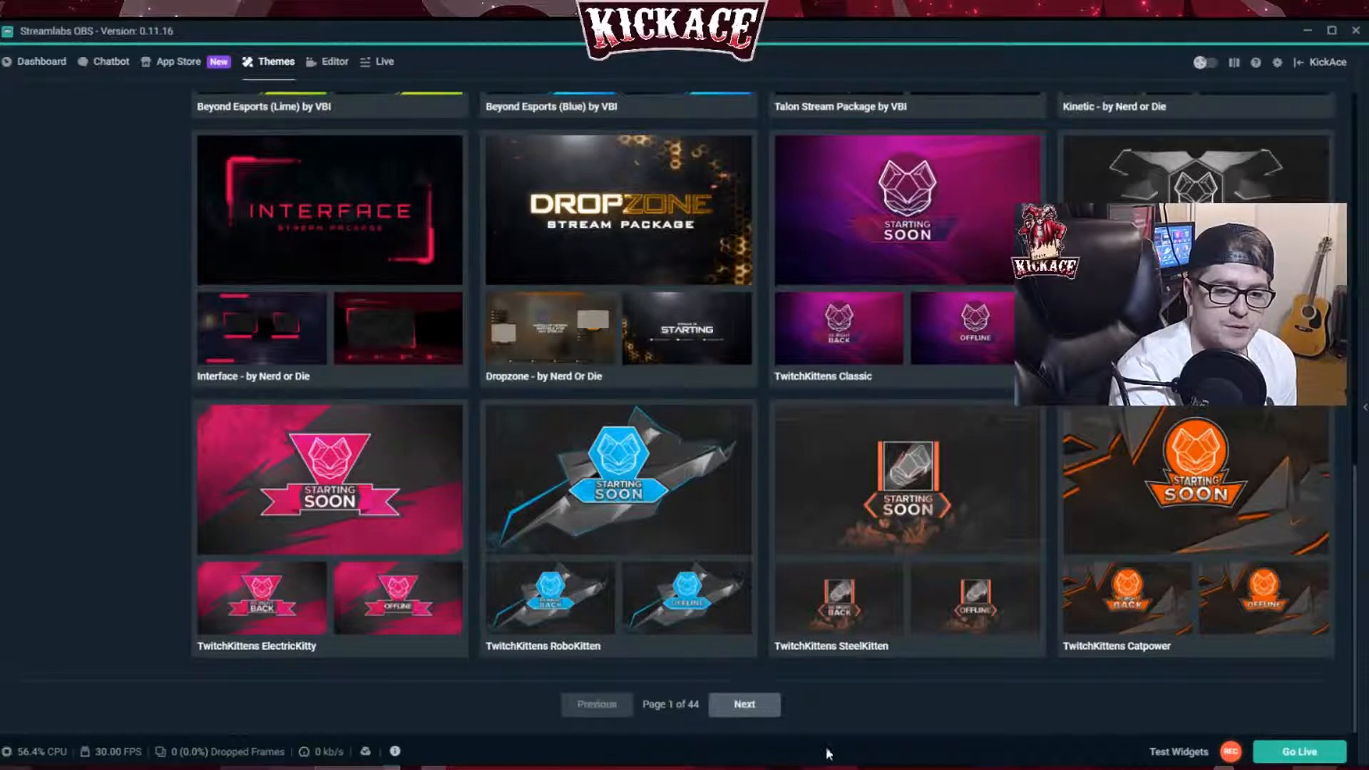
click(748, 710)
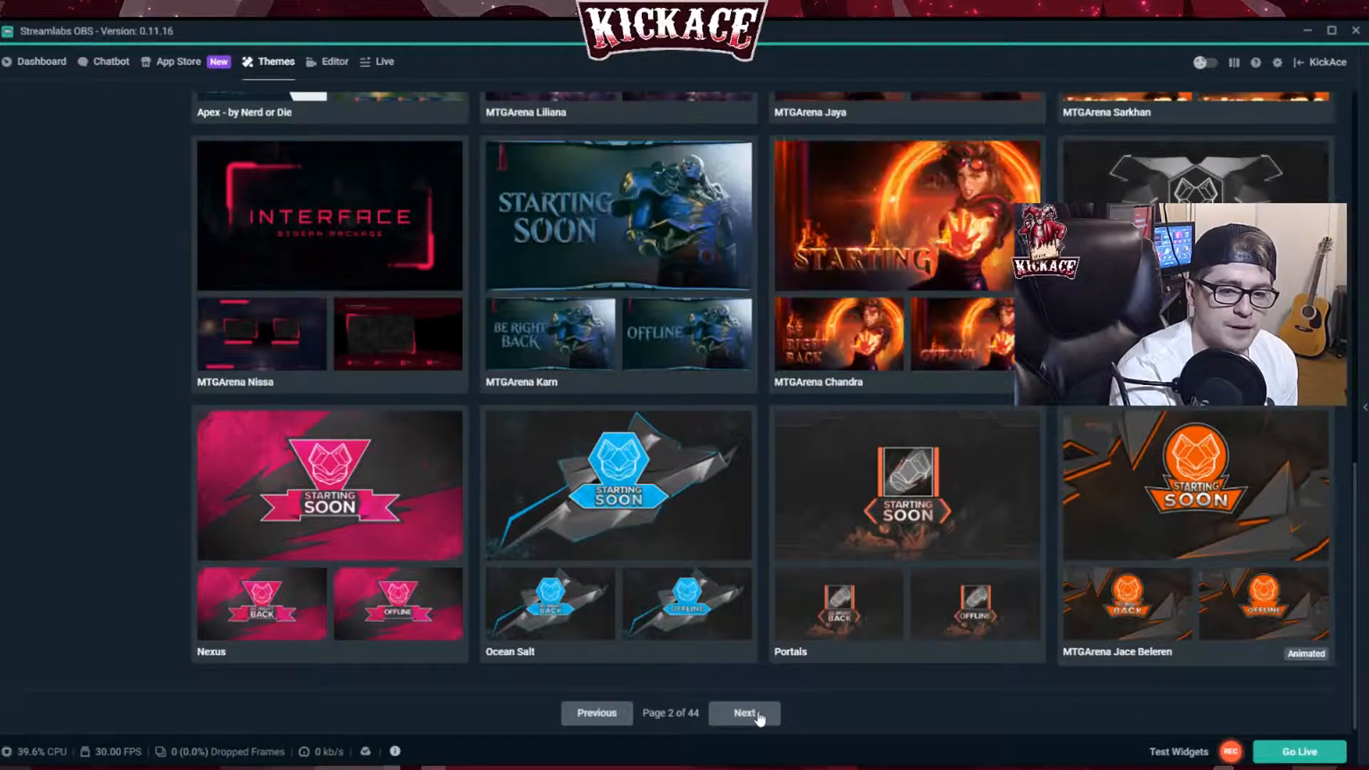
scroll(834, 628, up, 8)
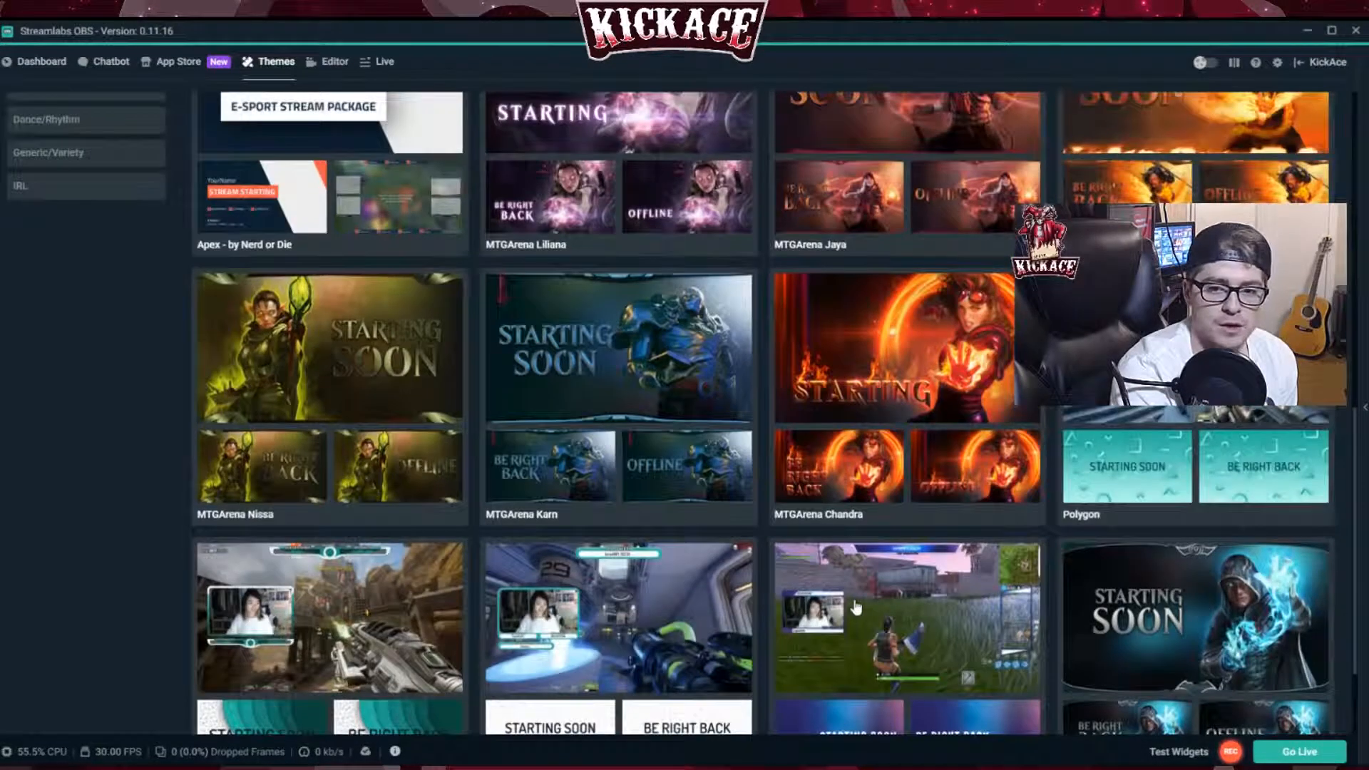
scroll(857, 607, up, 5)
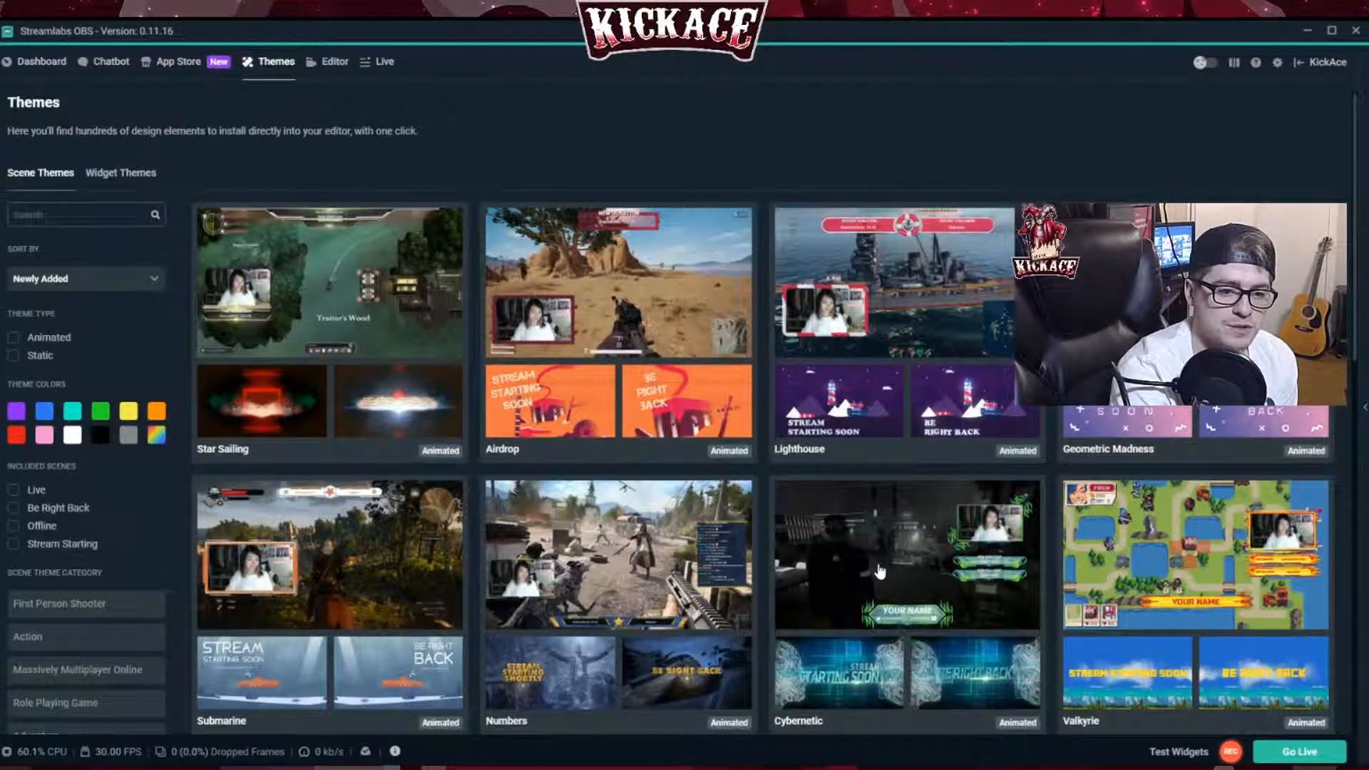
scroll(878, 574, down, 5)
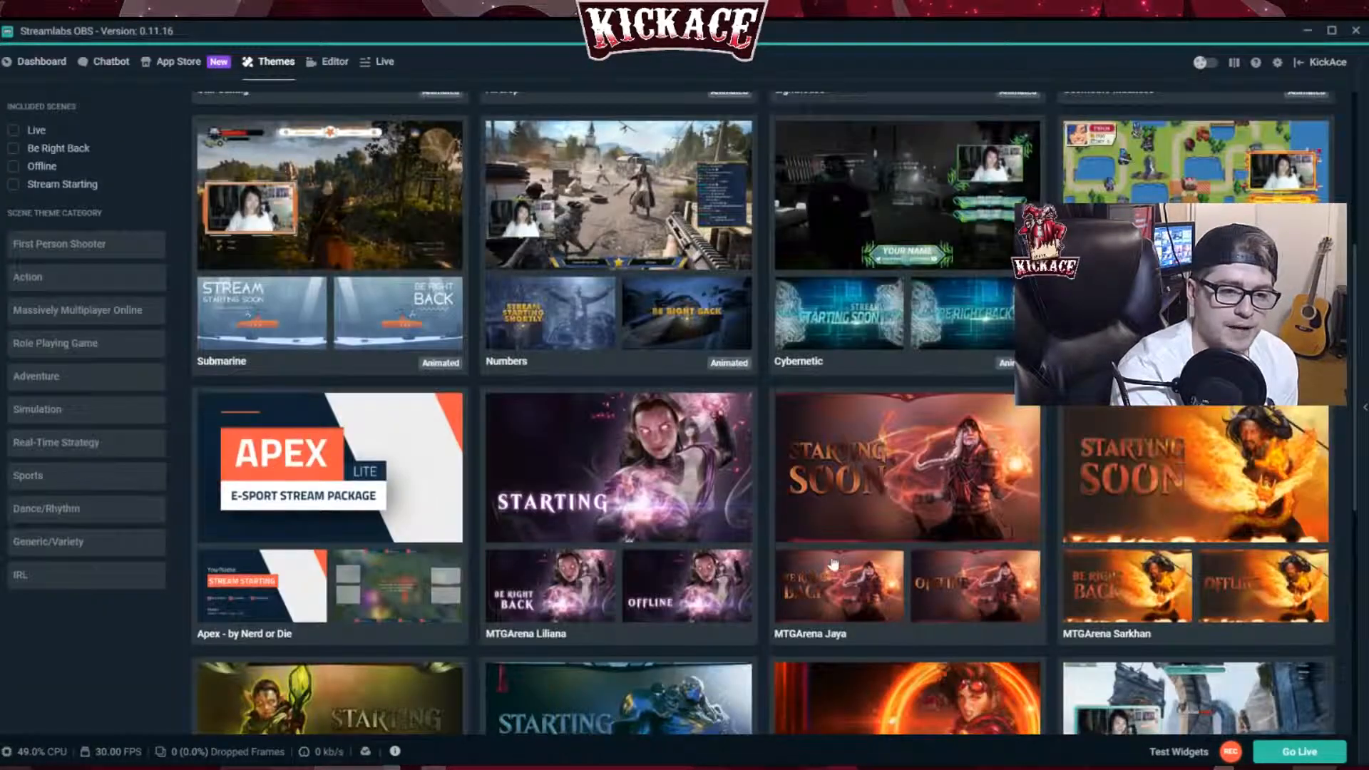
scroll(697, 524, down, 7)
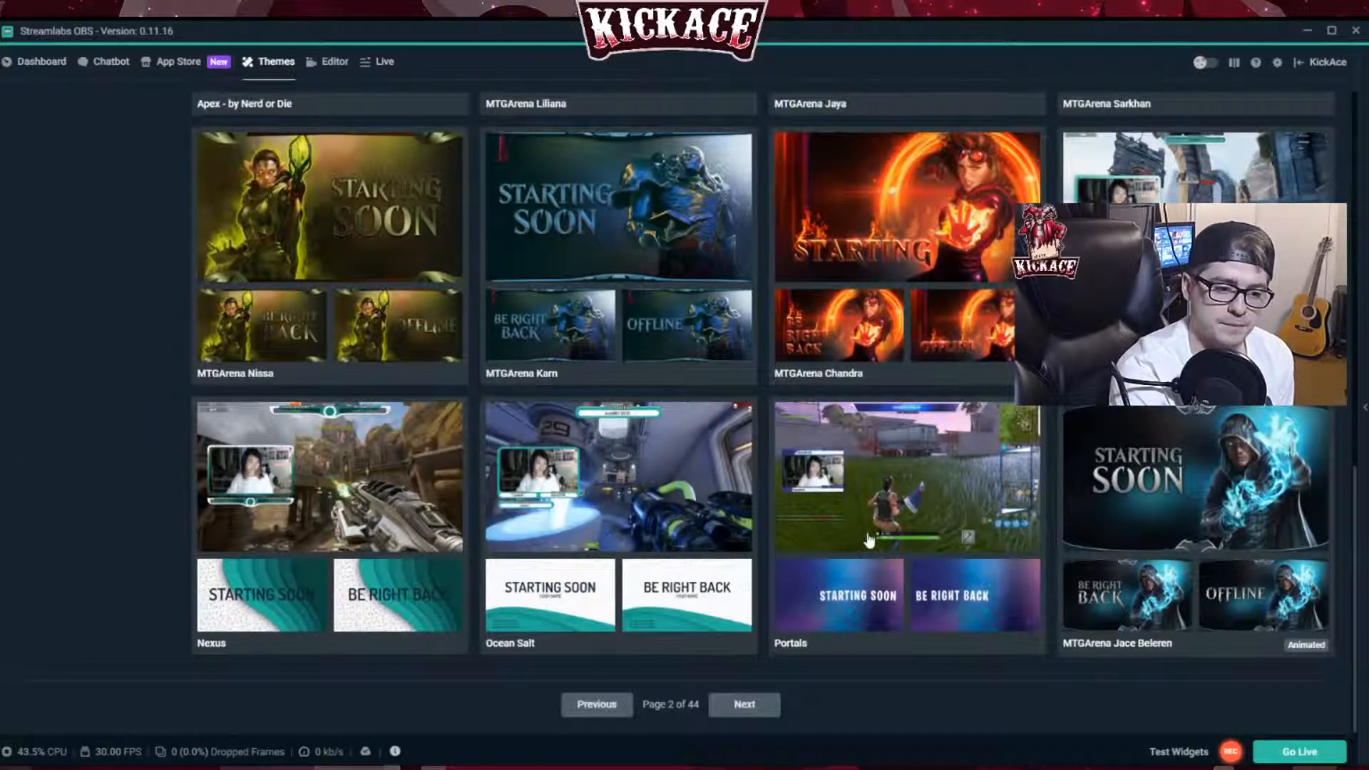
scroll(873, 533, up, 12)
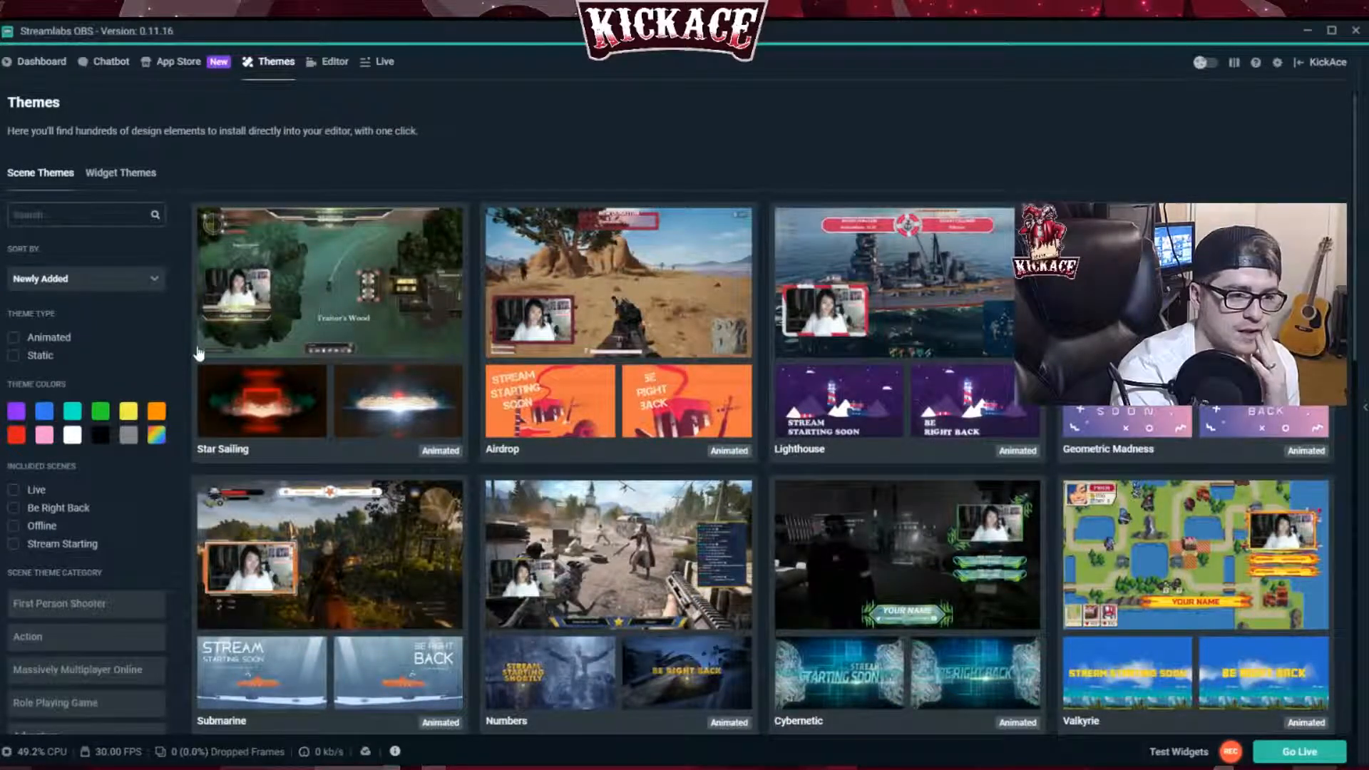
- Filter the scene themes by the red theme color and look through the first two pages of results
click(16, 437)
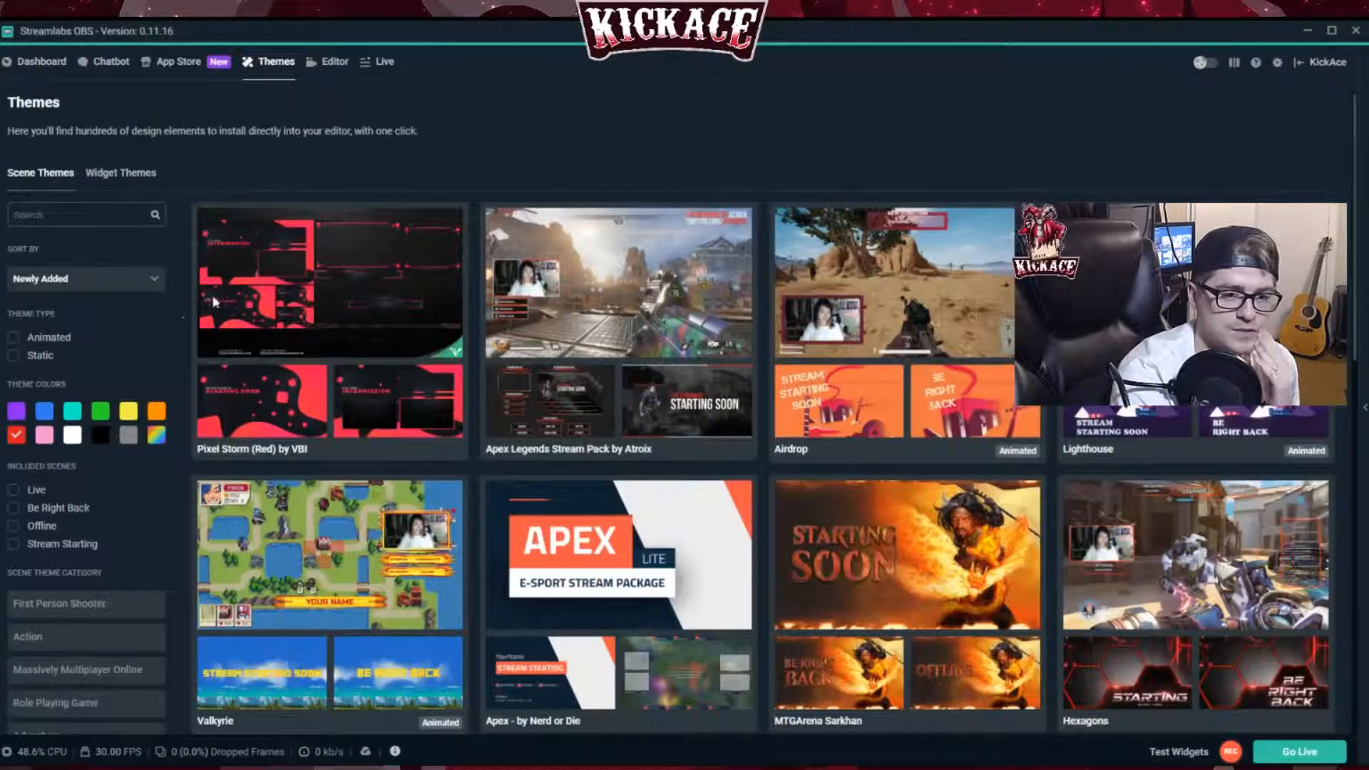
scroll(812, 367, down, 5)
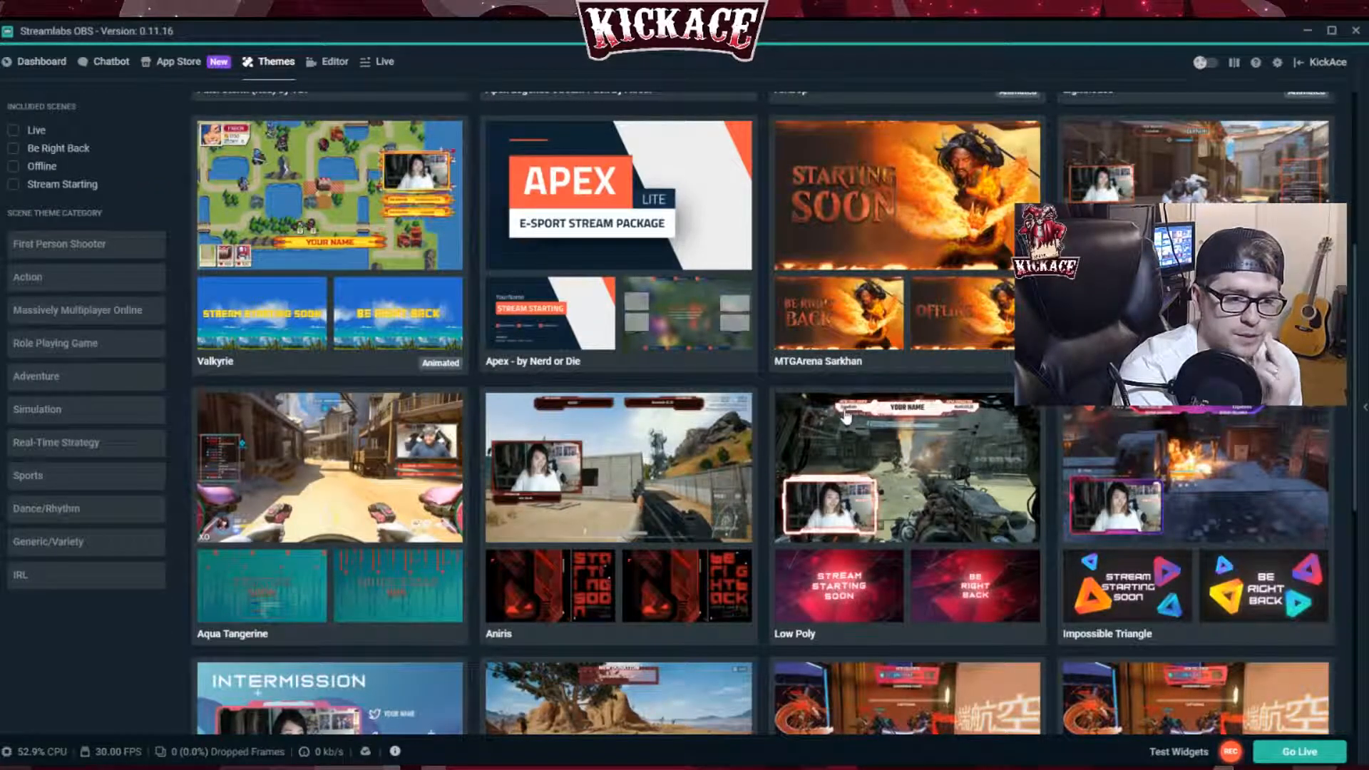
scroll(827, 396, down, 7)
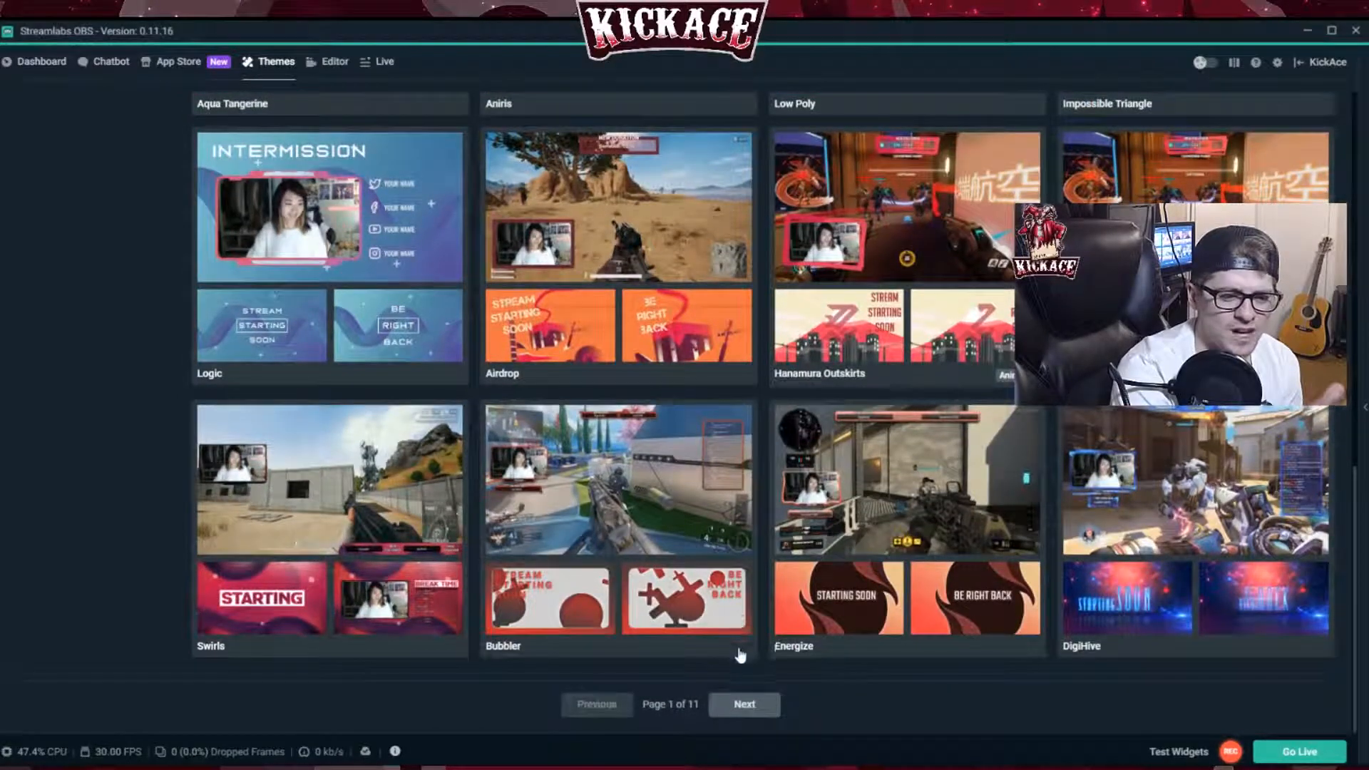
click(741, 706)
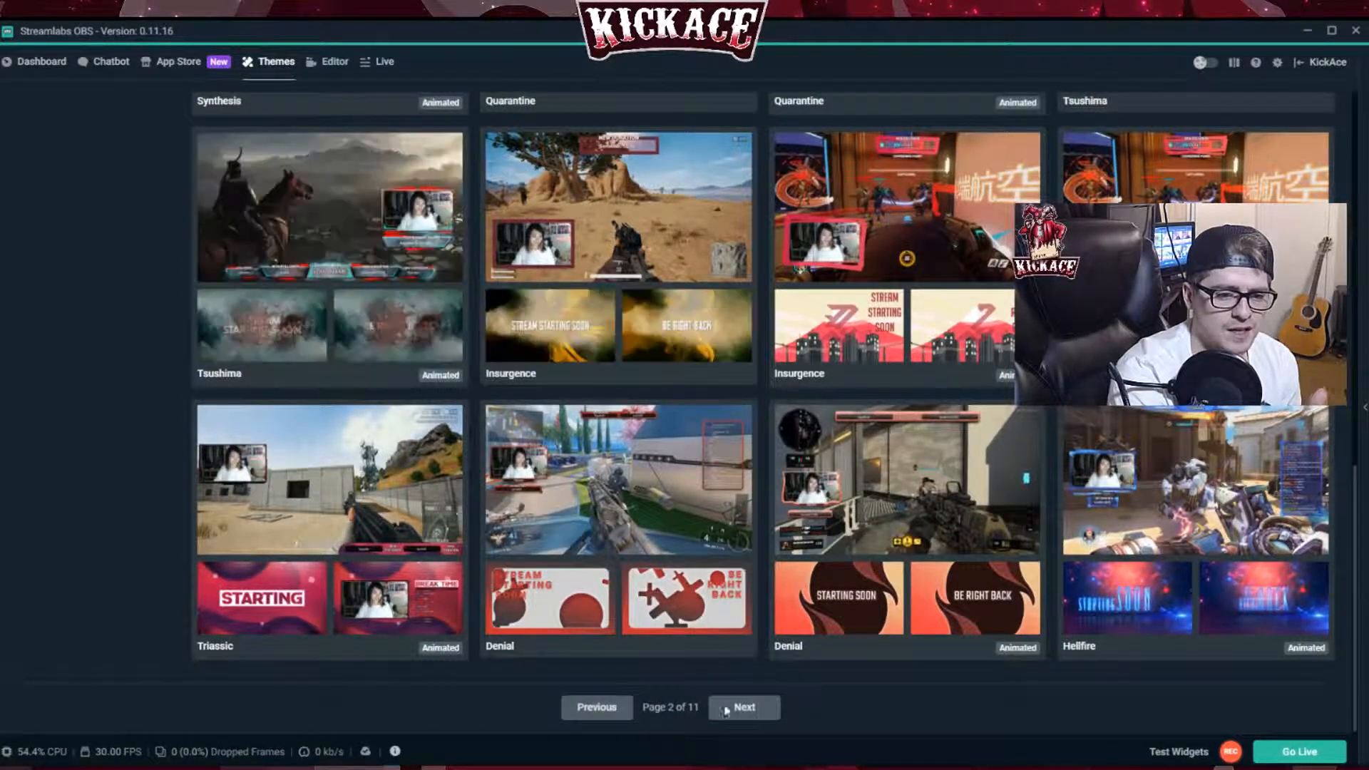
scroll(703, 627, up, 4)
scroll(702, 627, up, 7)
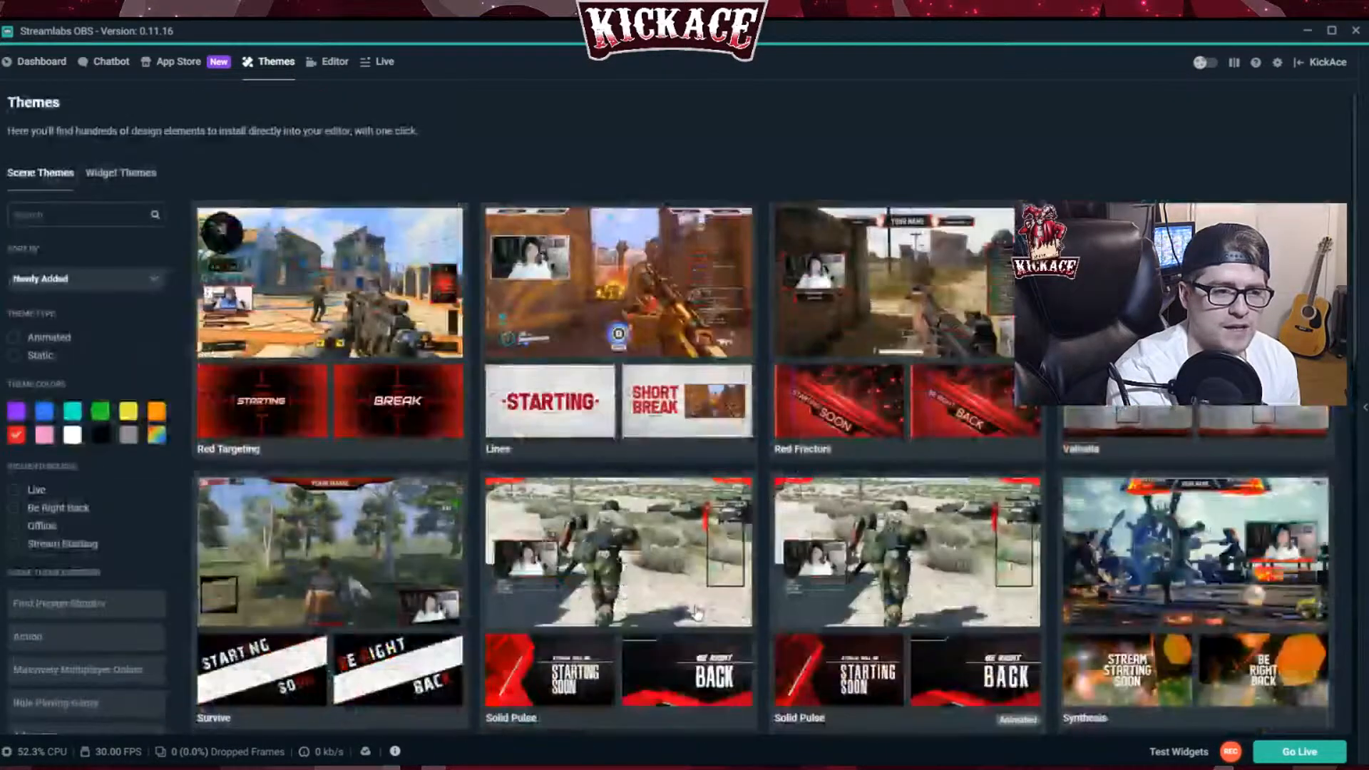
scroll(164, 499, down, 3)
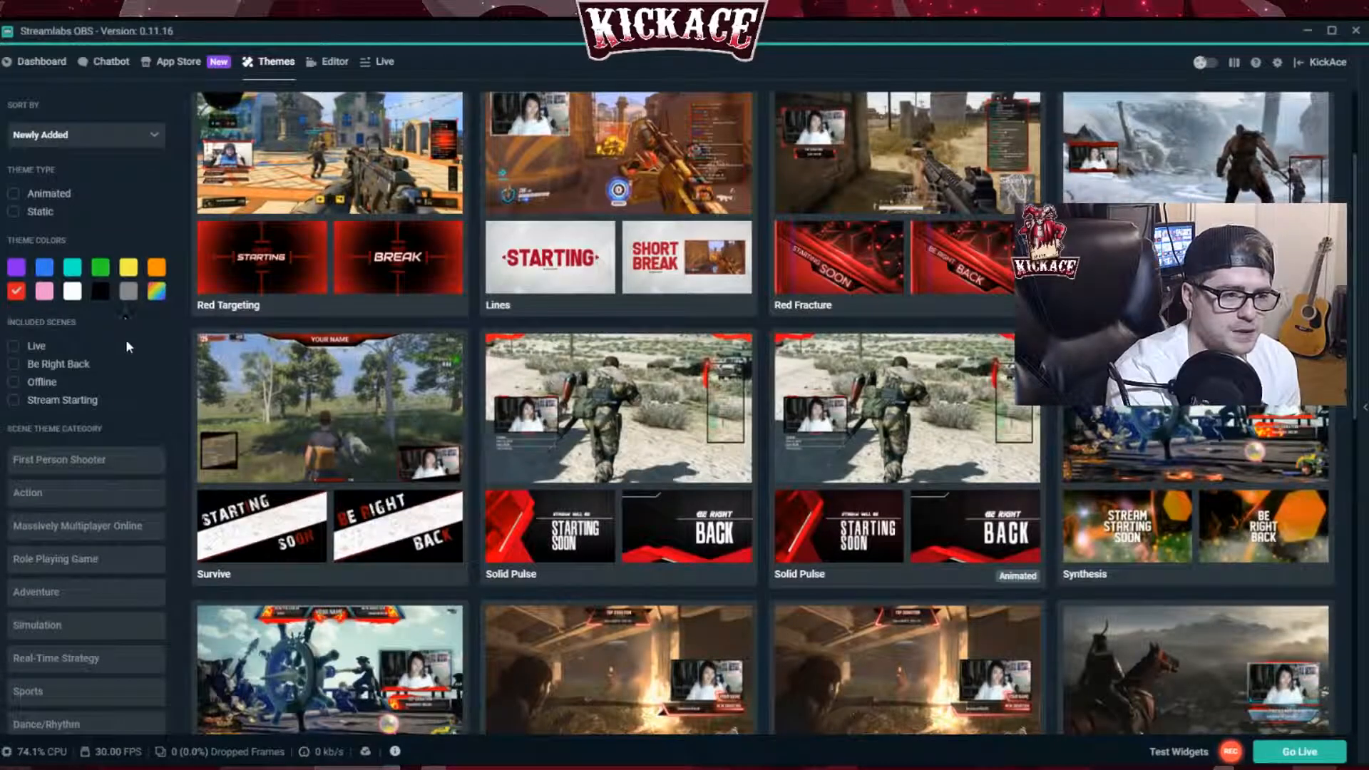
scroll(126, 345, down, 4)
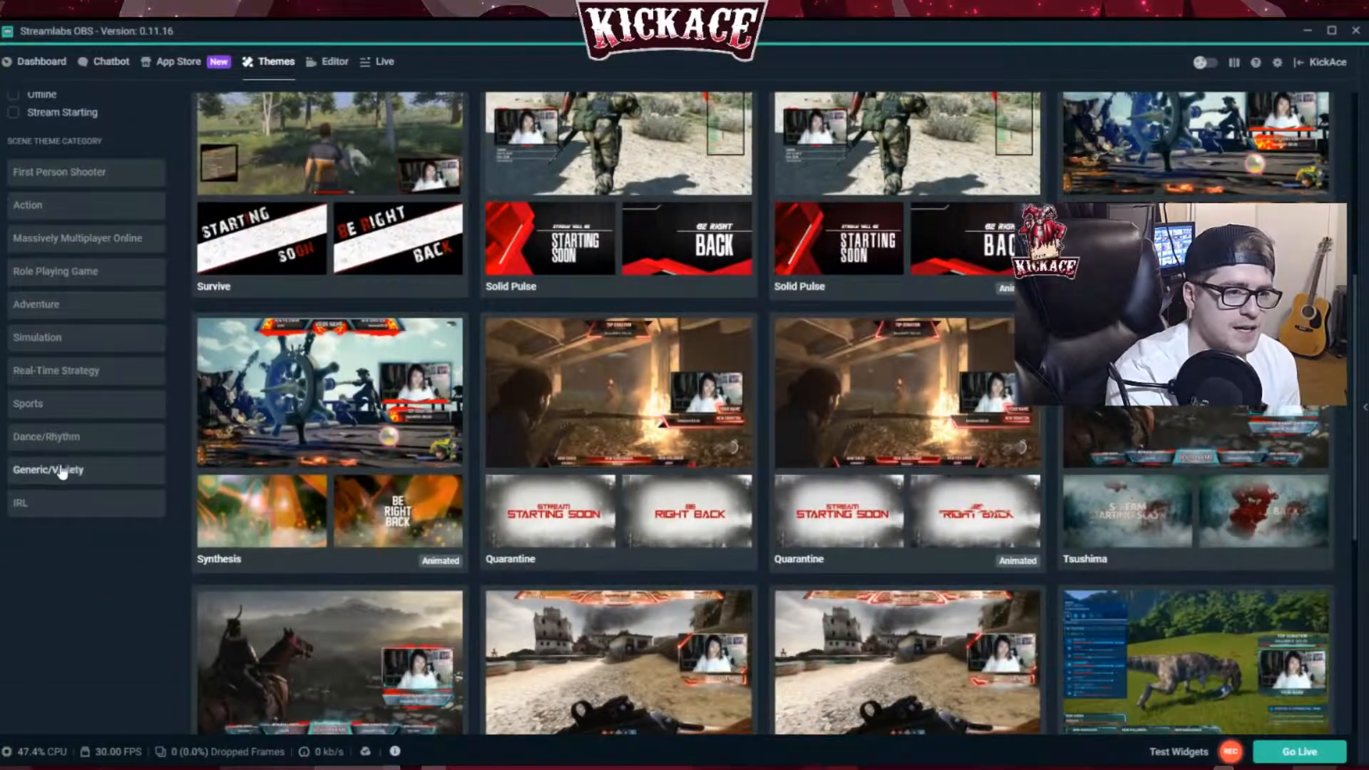
scroll(63, 472, up, 5)
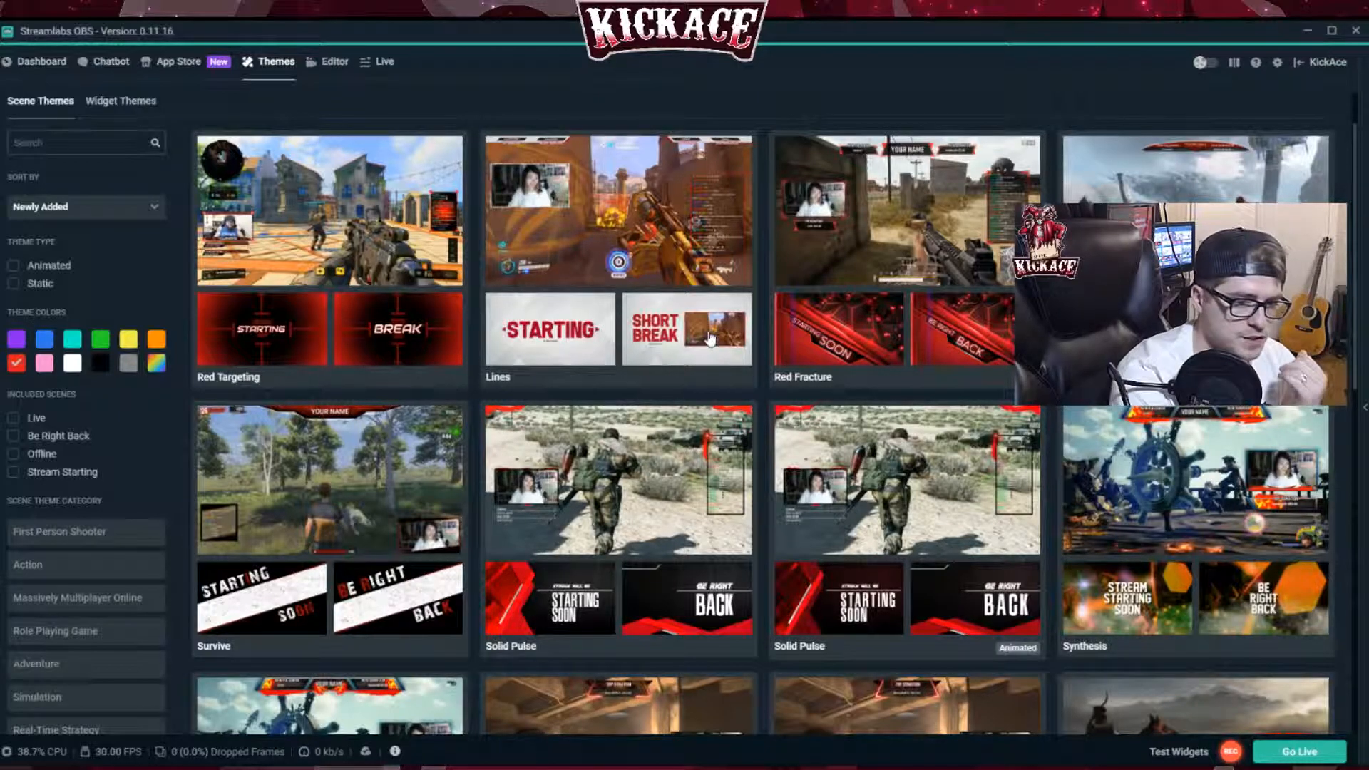
scroll(610, 284, down, 1)
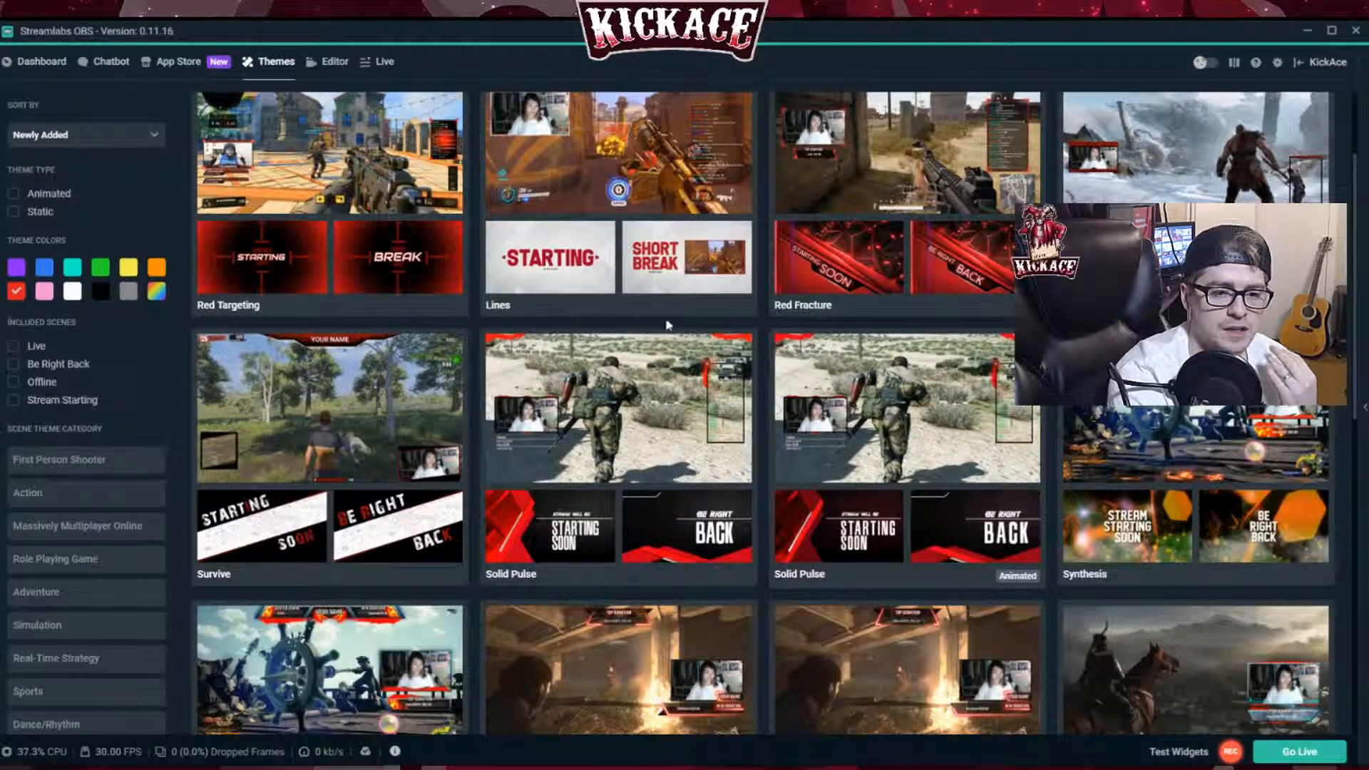
scroll(668, 325, down, 3)
- Limit the red themes to animated ones and open the Solid Pulse theme to examine its preview
scroll(734, 382, down, 5)
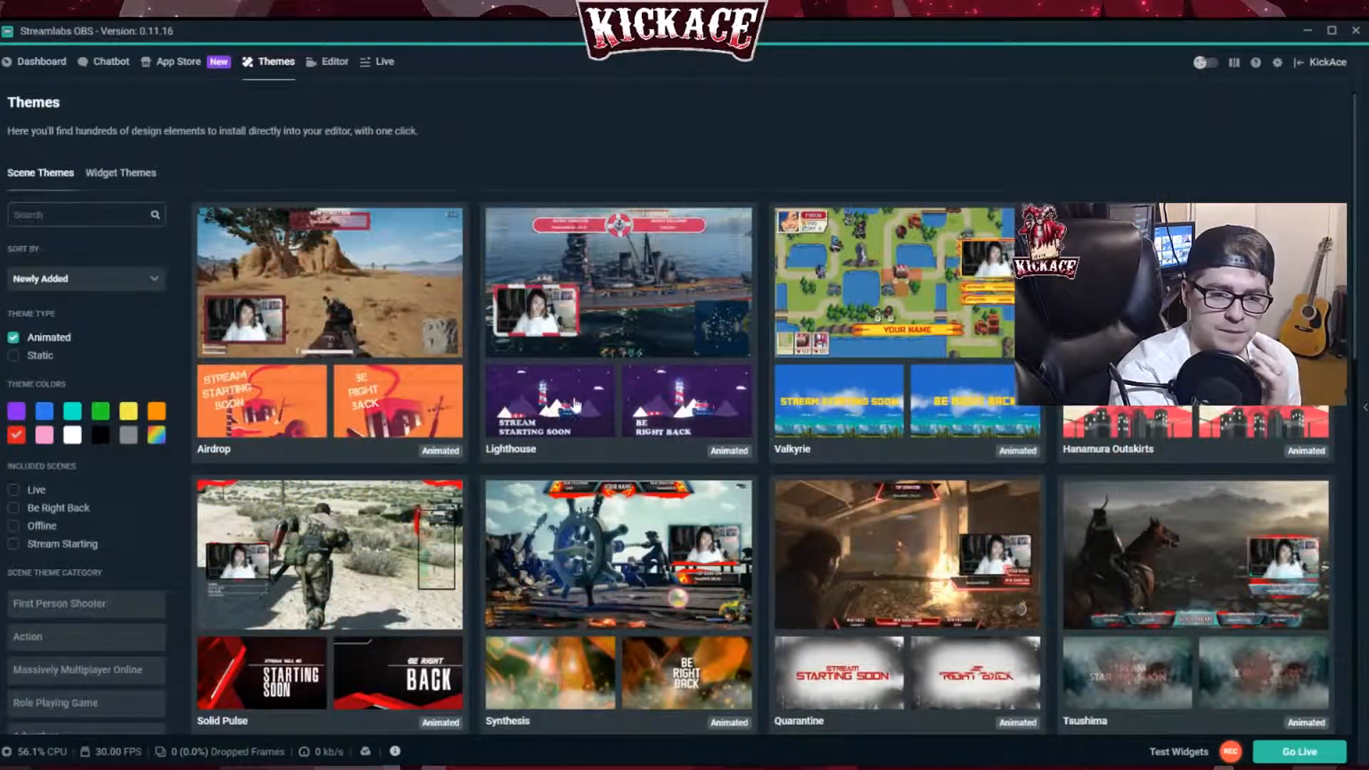
scroll(577, 427, down, 2)
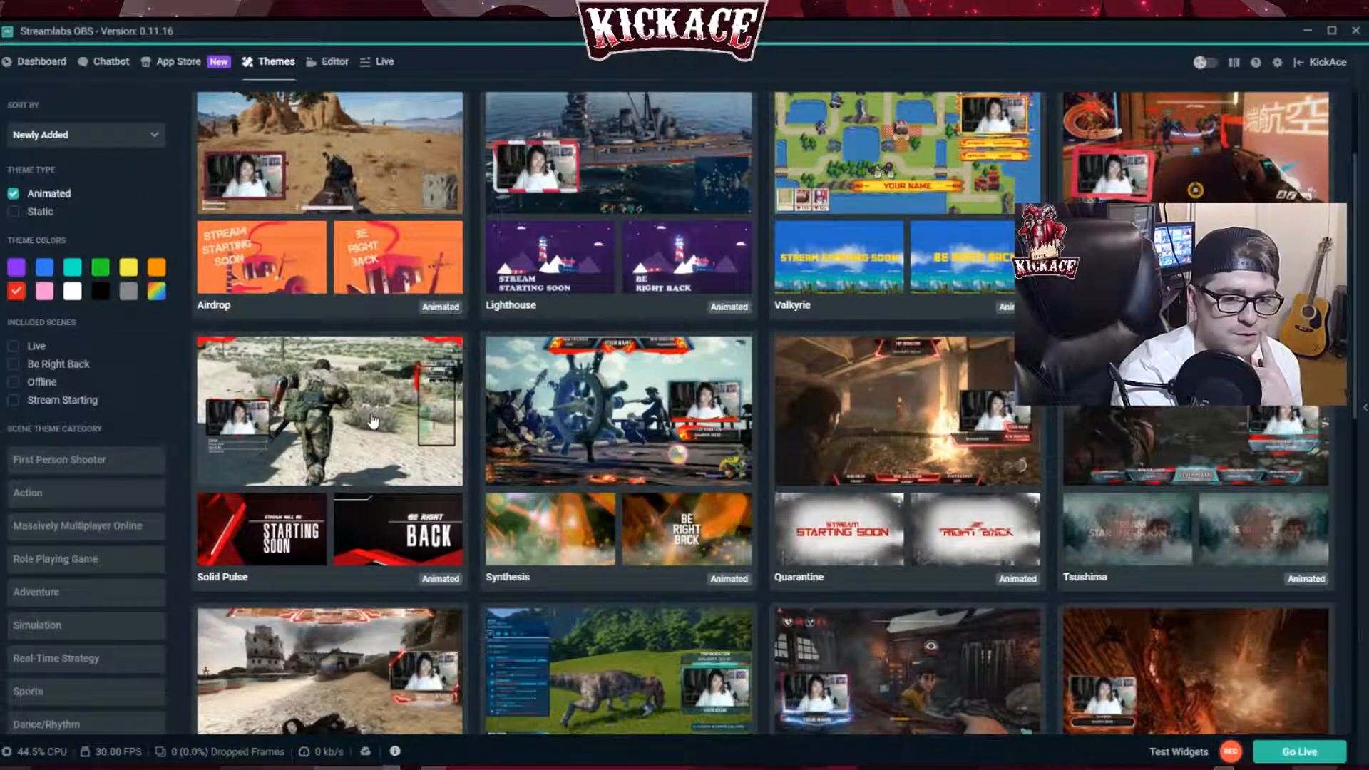
click(373, 421)
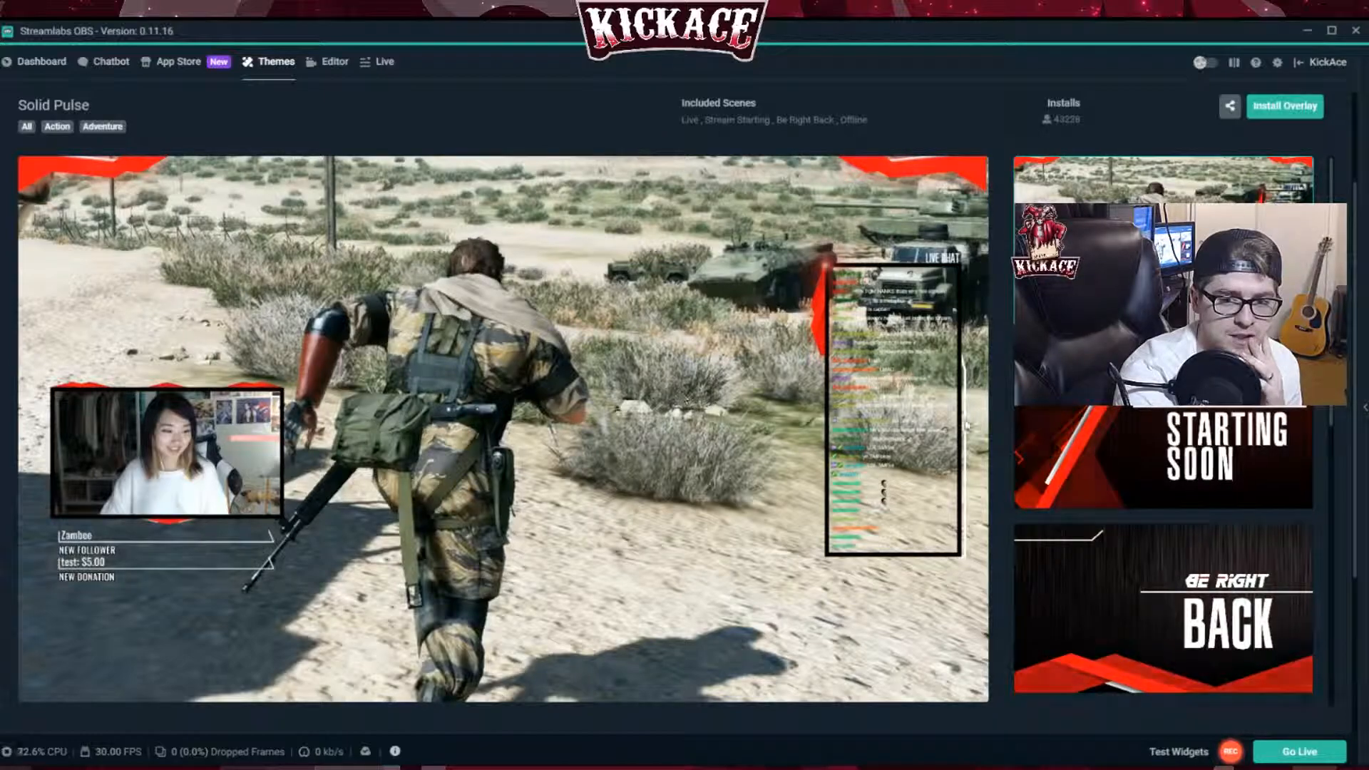
scroll(904, 528, down, 1)
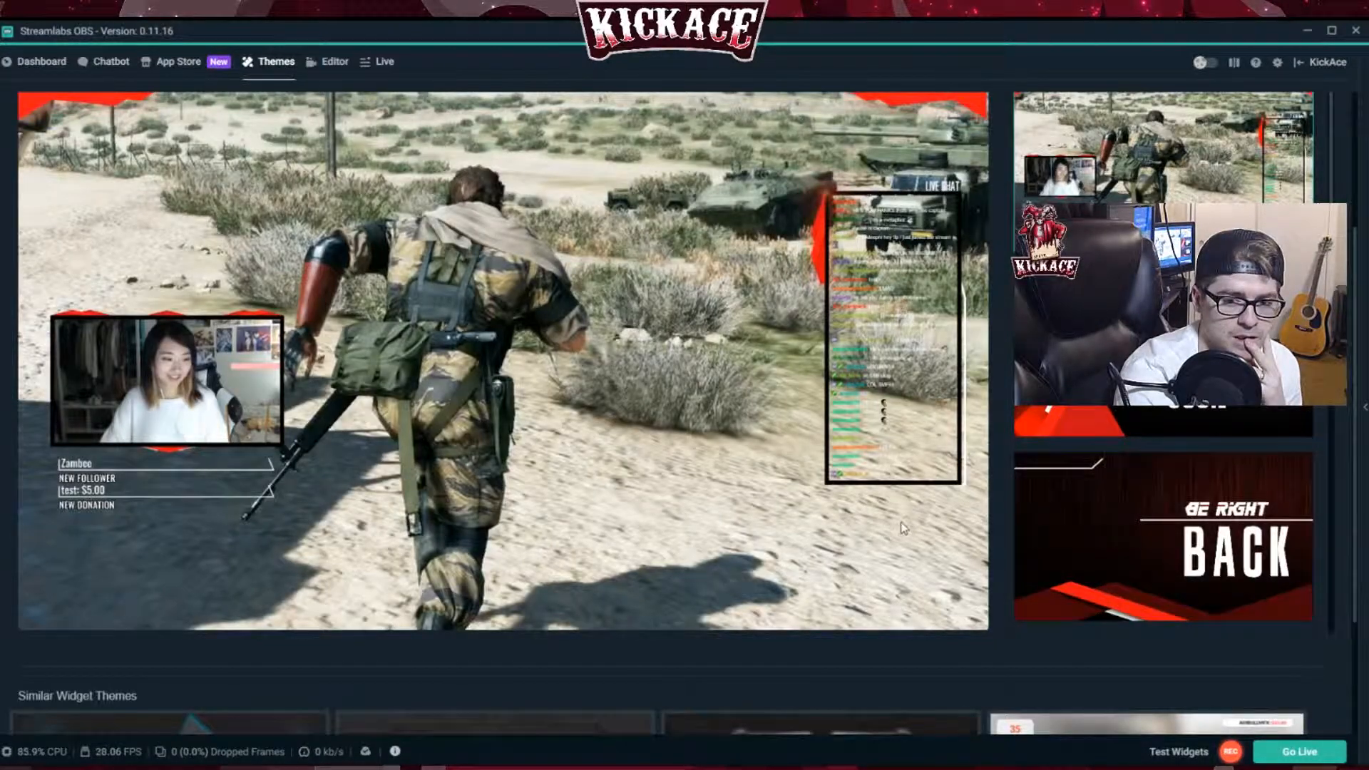
scroll(904, 528, up, 3)
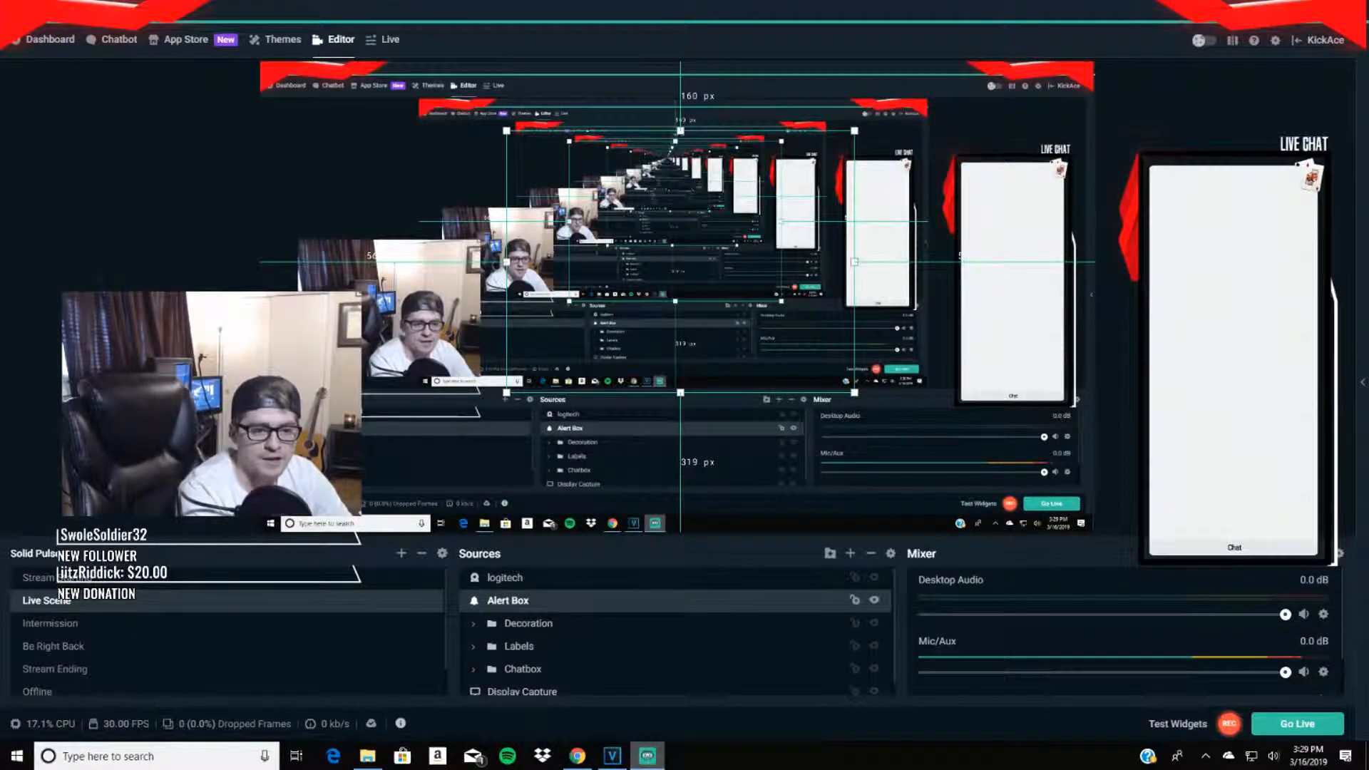
- Clear the Alert Box selection and expand the Decoration, Labels and Chatbox folders to examine the Live Scene's sources
key(Escape)
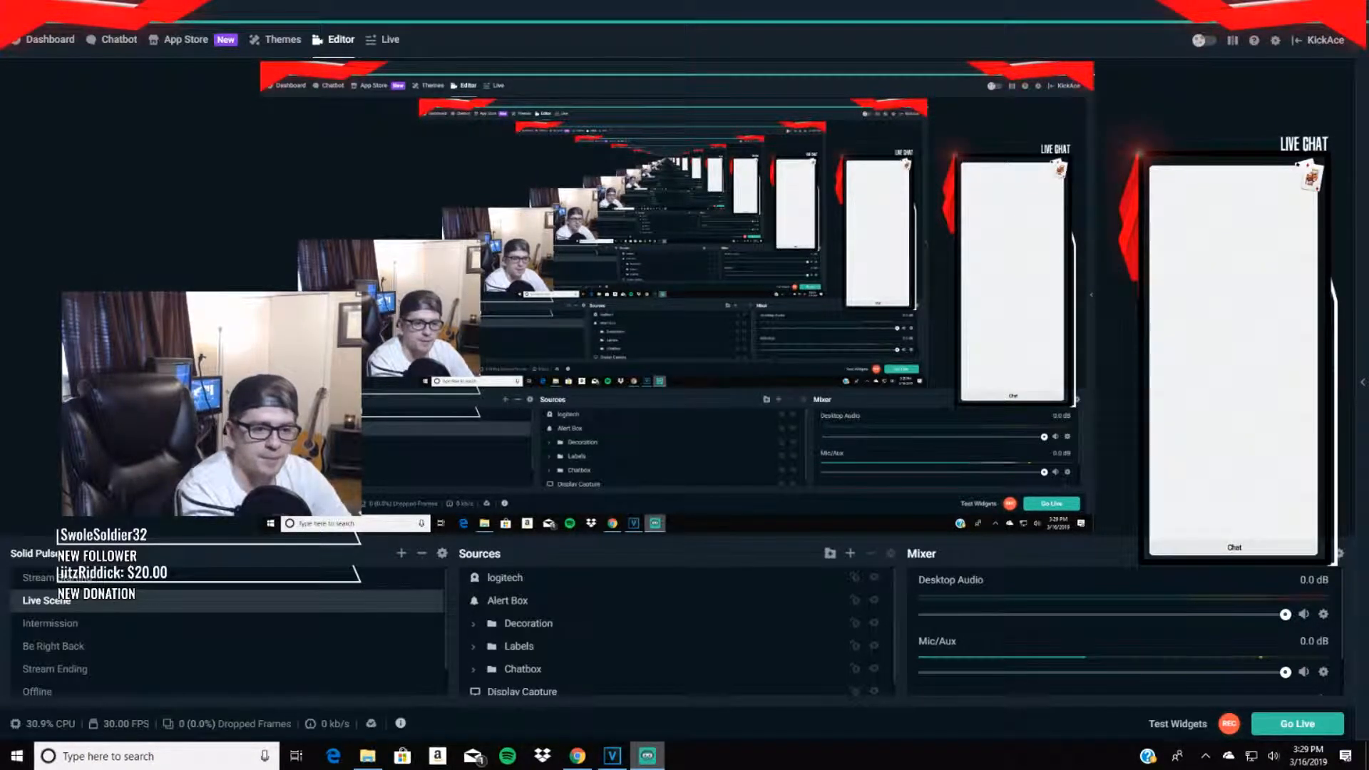
scroll(491, 630, down, 1)
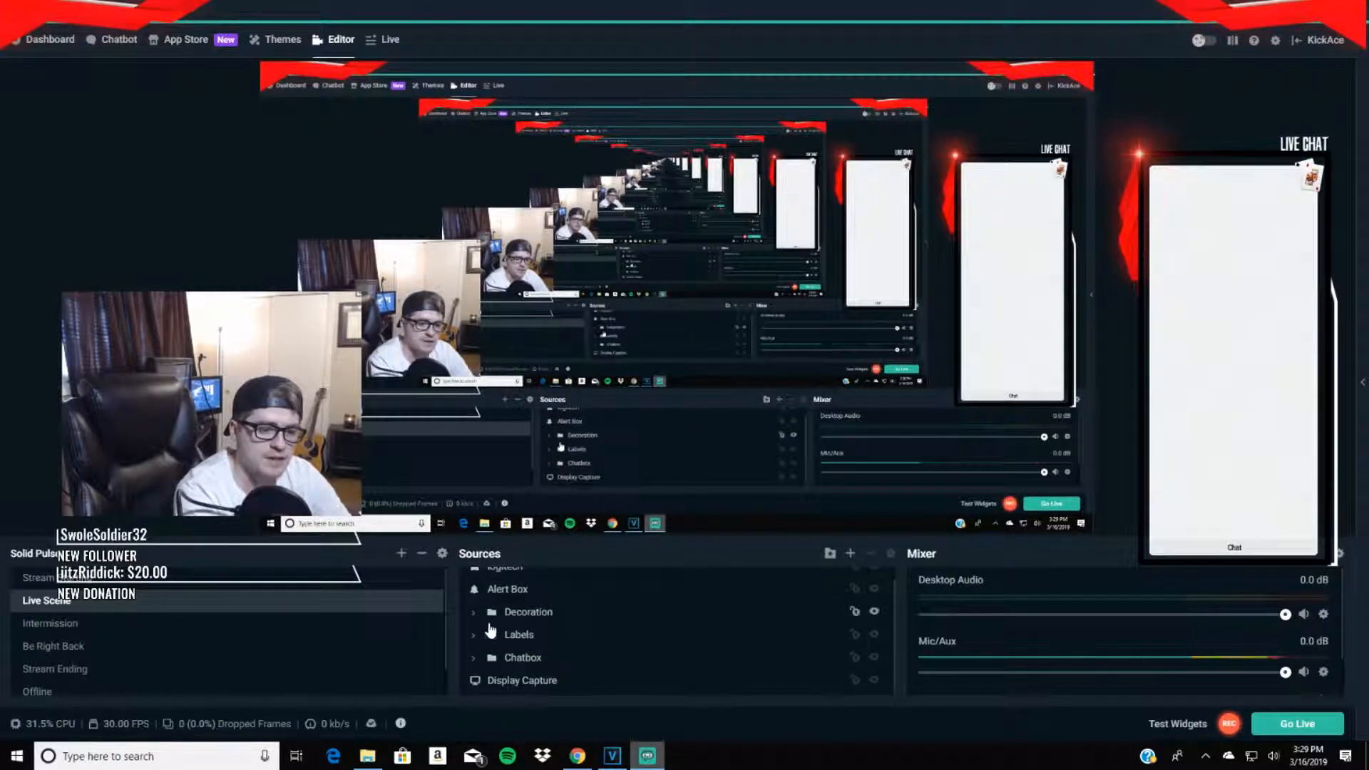
click(486, 617)
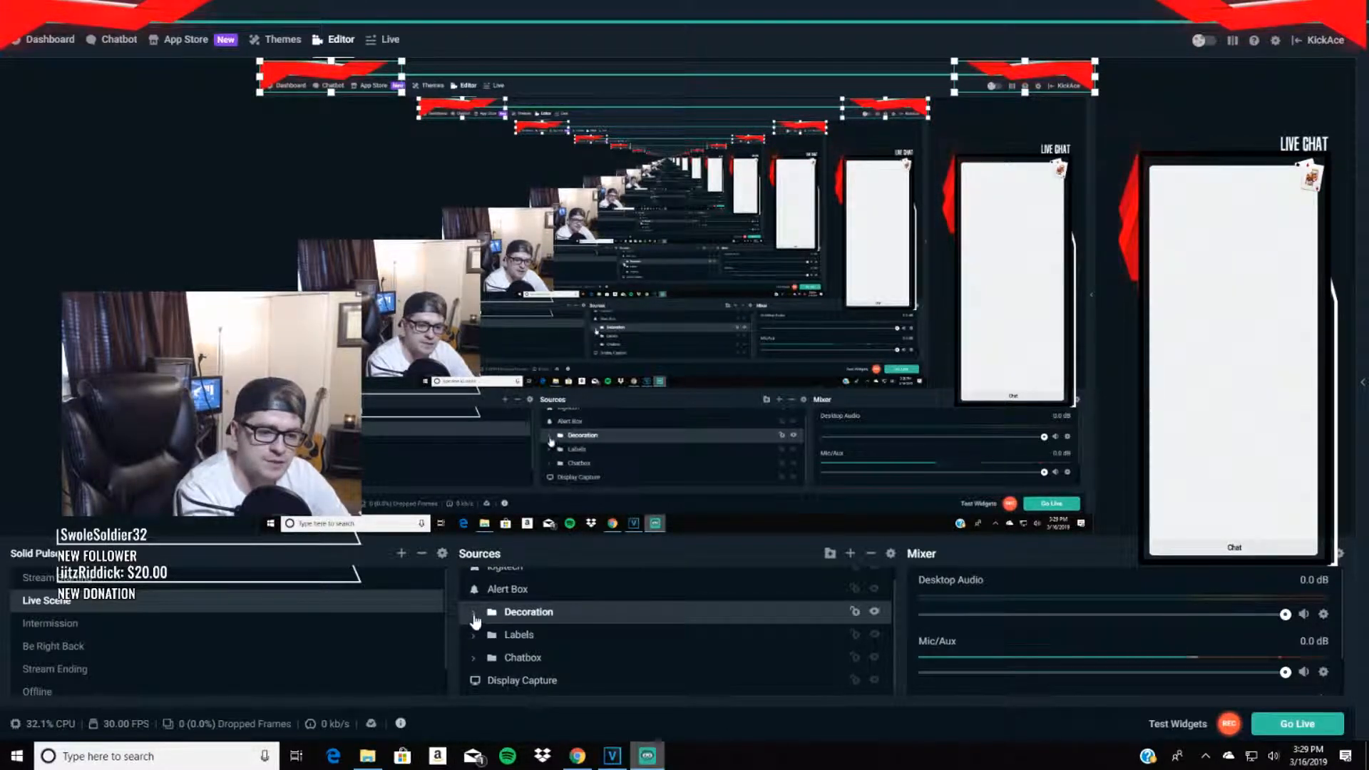
click(474, 616)
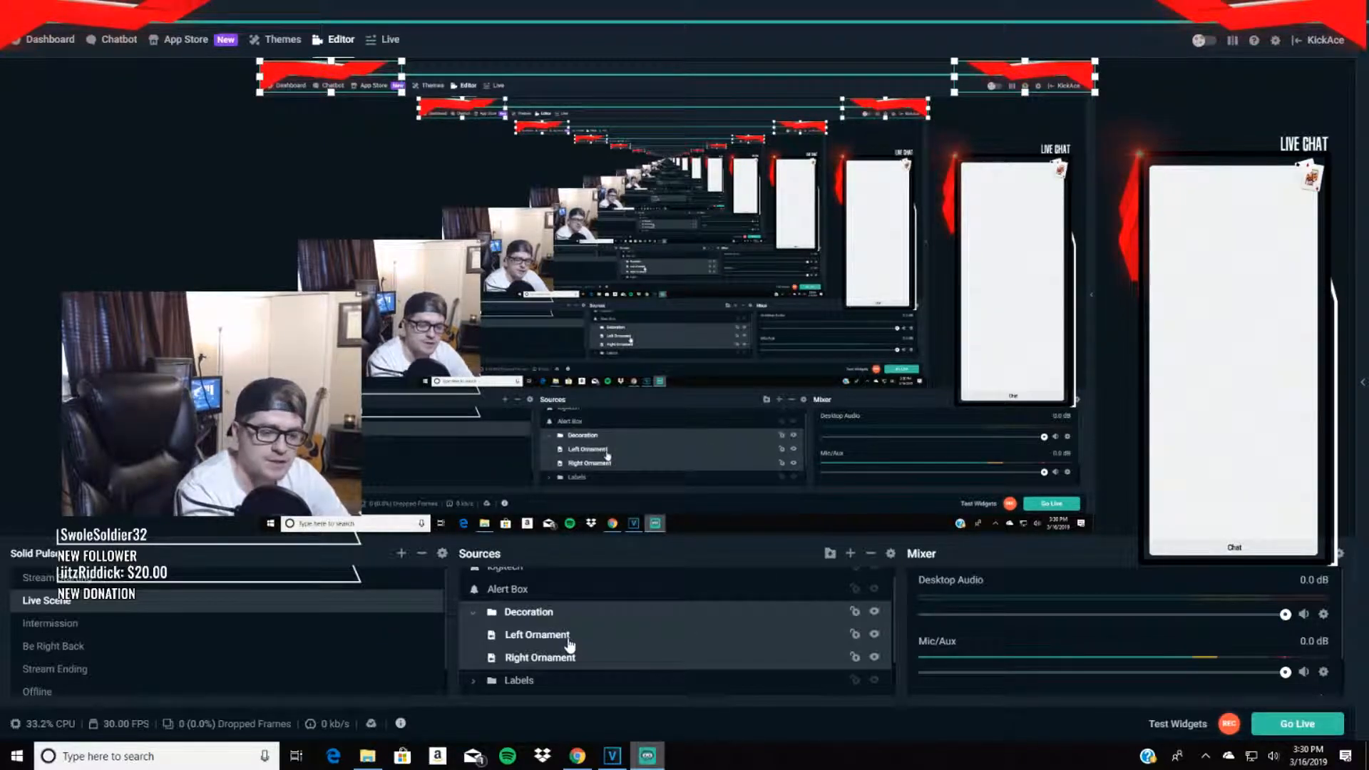
scroll(568, 645, down, 1)
click(473, 636)
scroll(567, 627, down, 1)
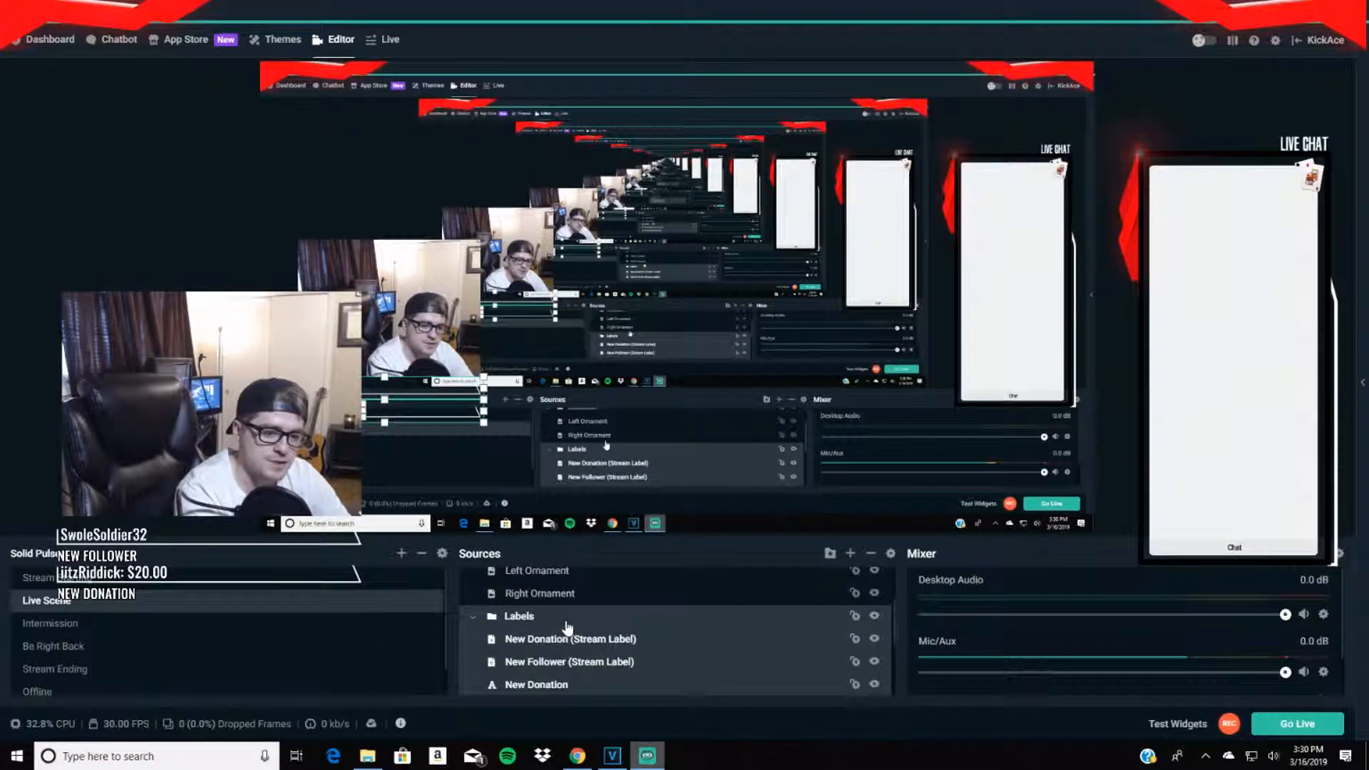
scroll(568, 627, down, 3)
click(475, 661)
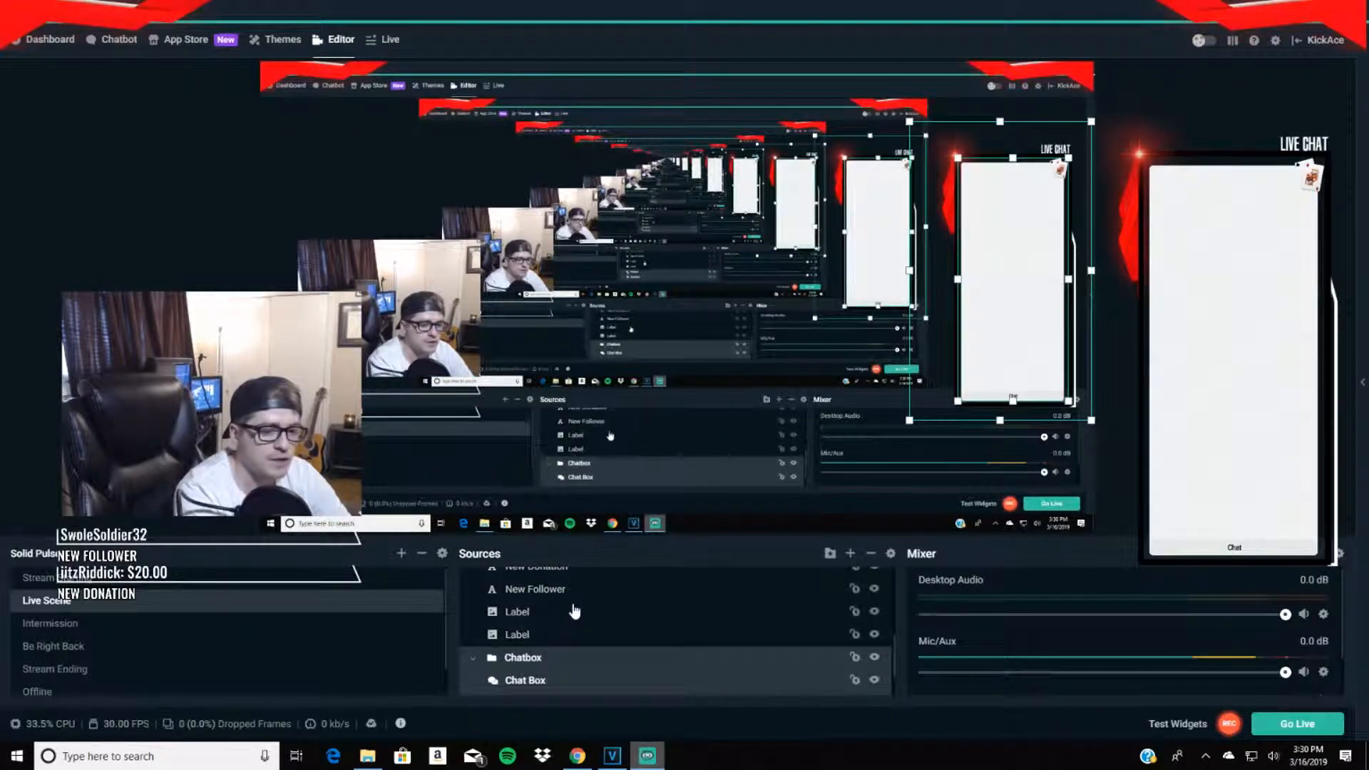
scroll(484, 656, down, 1)
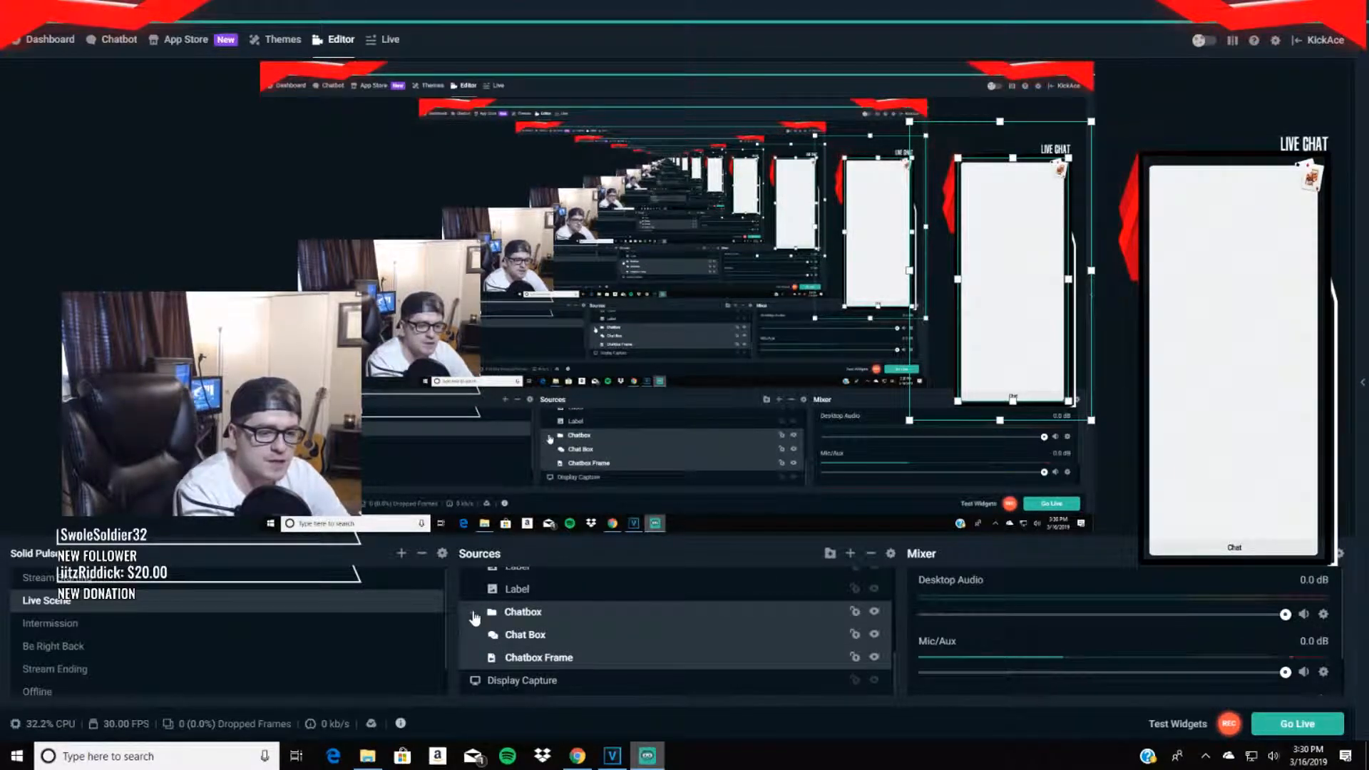
- Collapse the Chatbox folder, review the Live Scene's source list and select the Alert Box source
click(475, 617)
scroll(548, 637, up, 6)
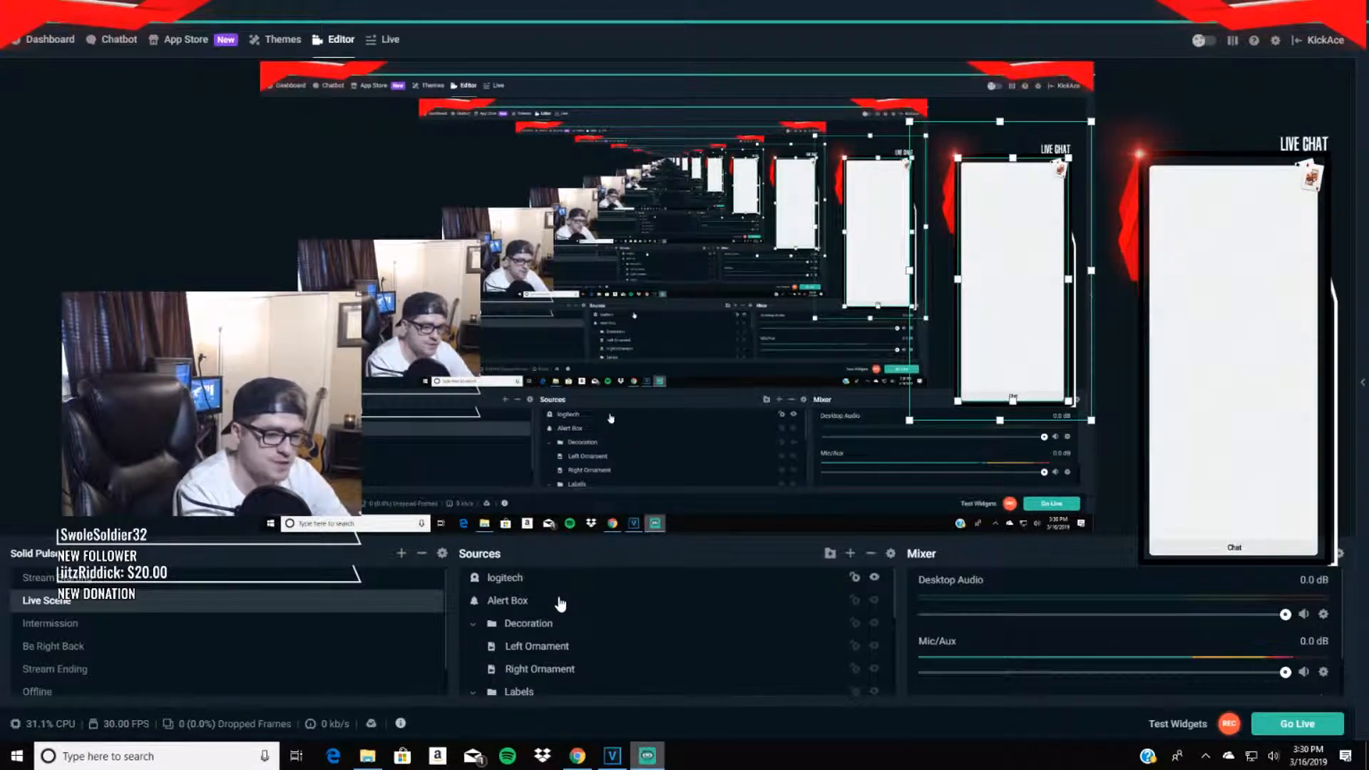
scroll(561, 613, down, 5)
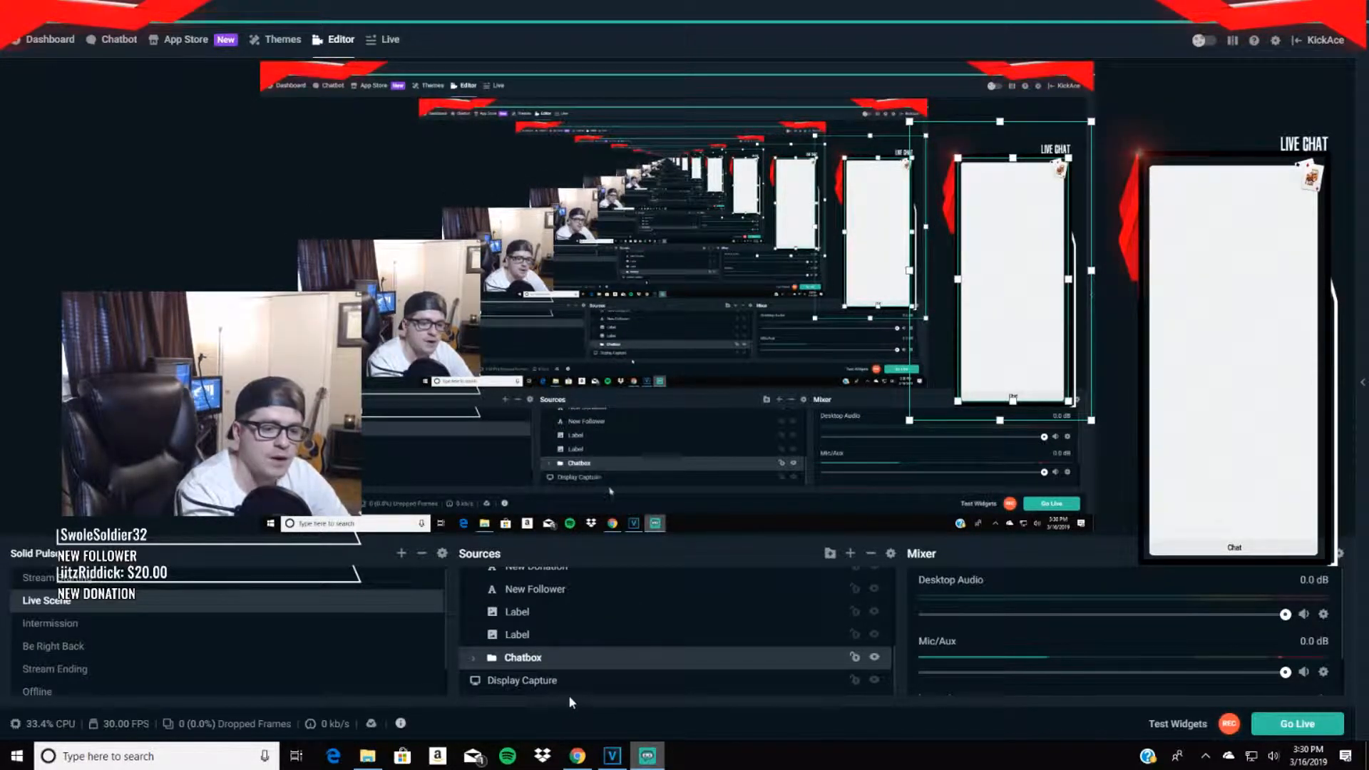
scroll(566, 680, up, 5)
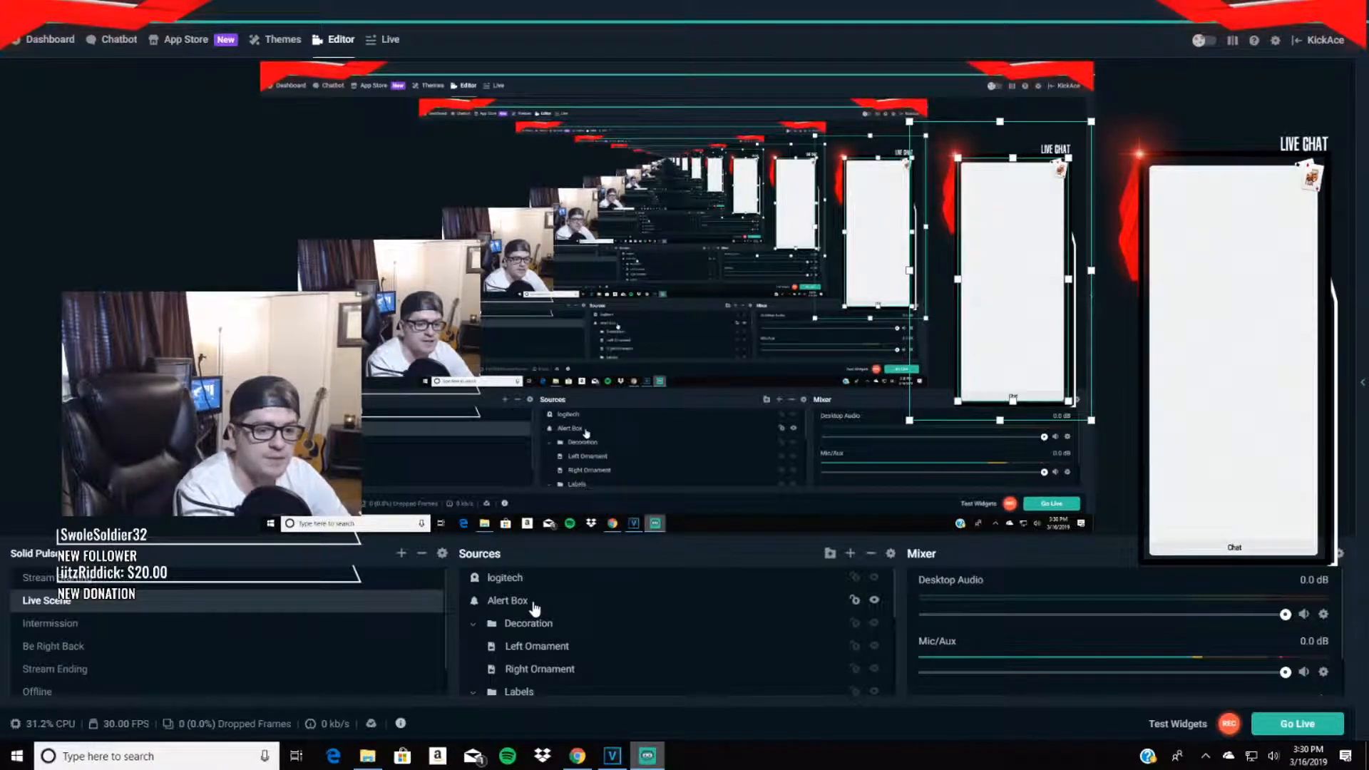
click(535, 605)
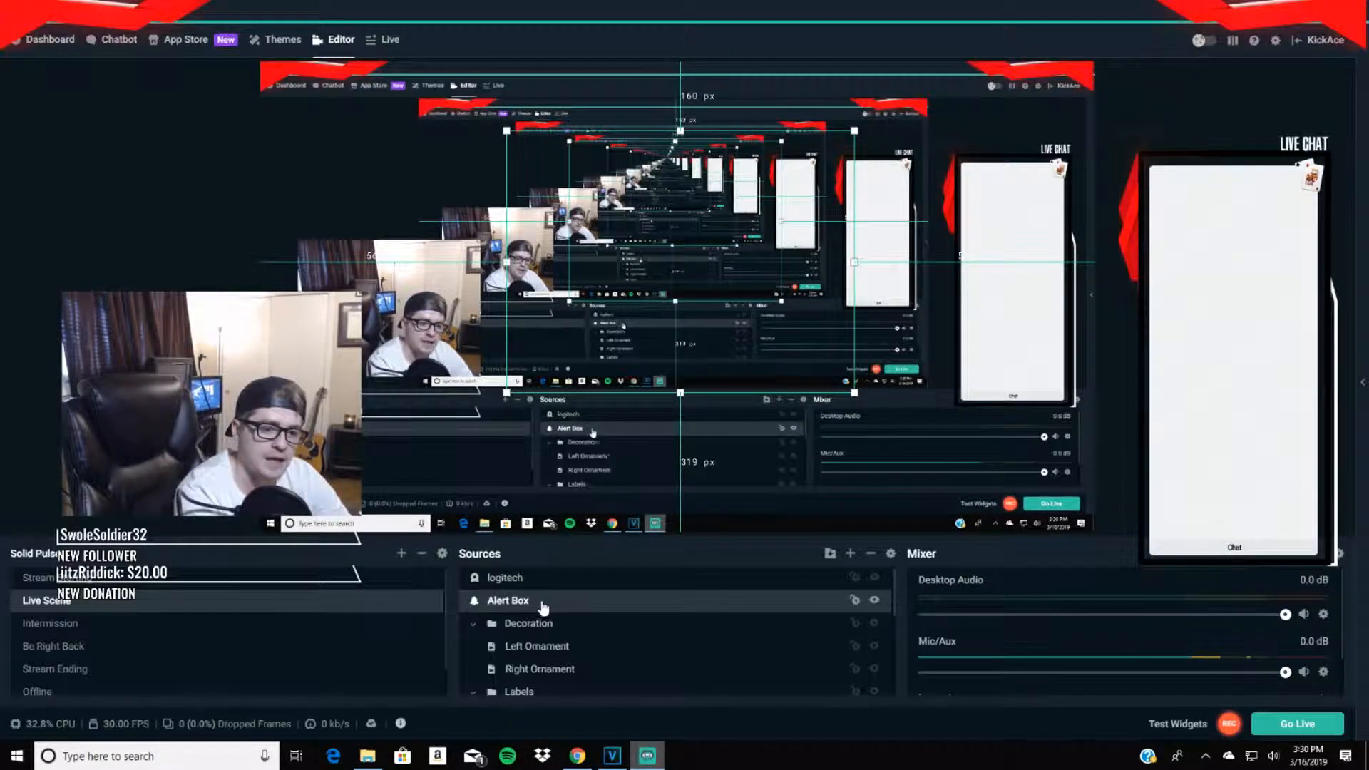
- Browse the widget themes and open the TwitchKittens ElectricKitty Alert Box theme to examine its preview
click(292, 41)
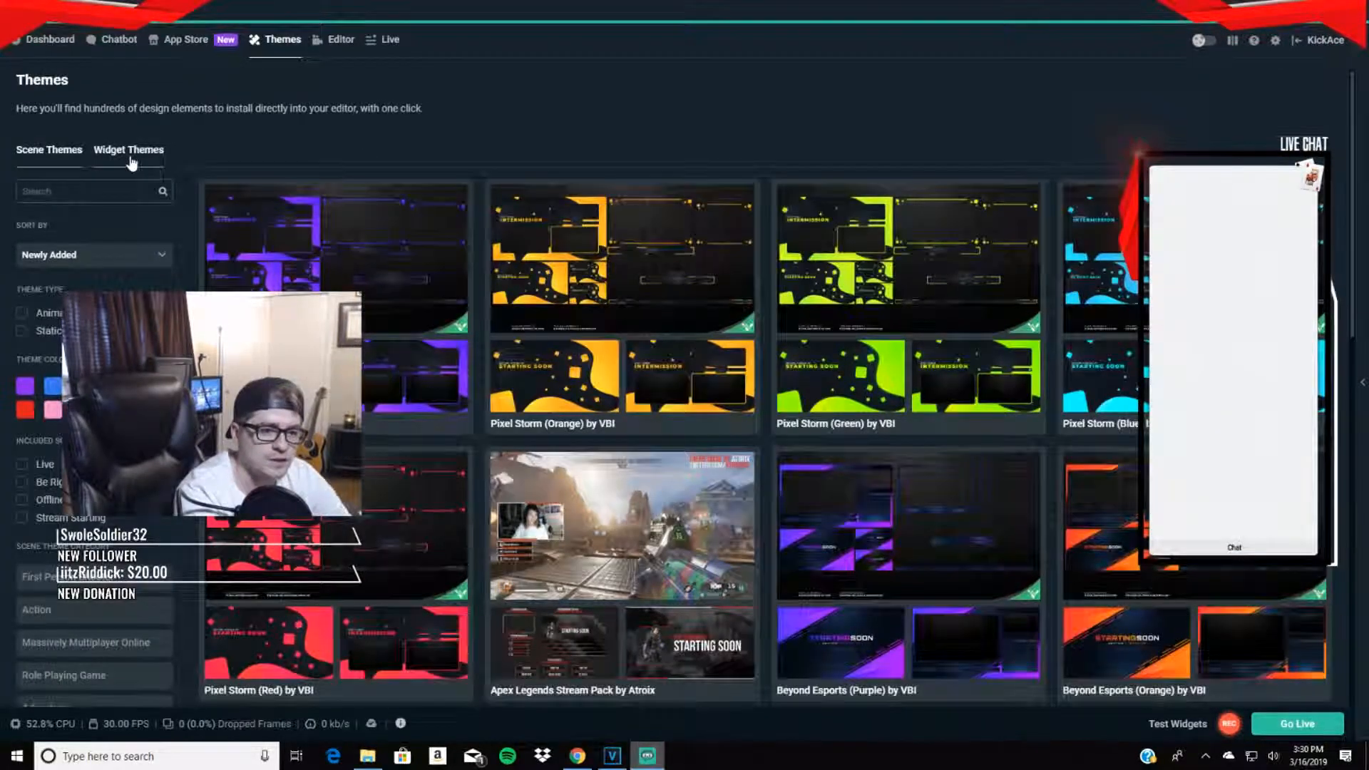
click(131, 163)
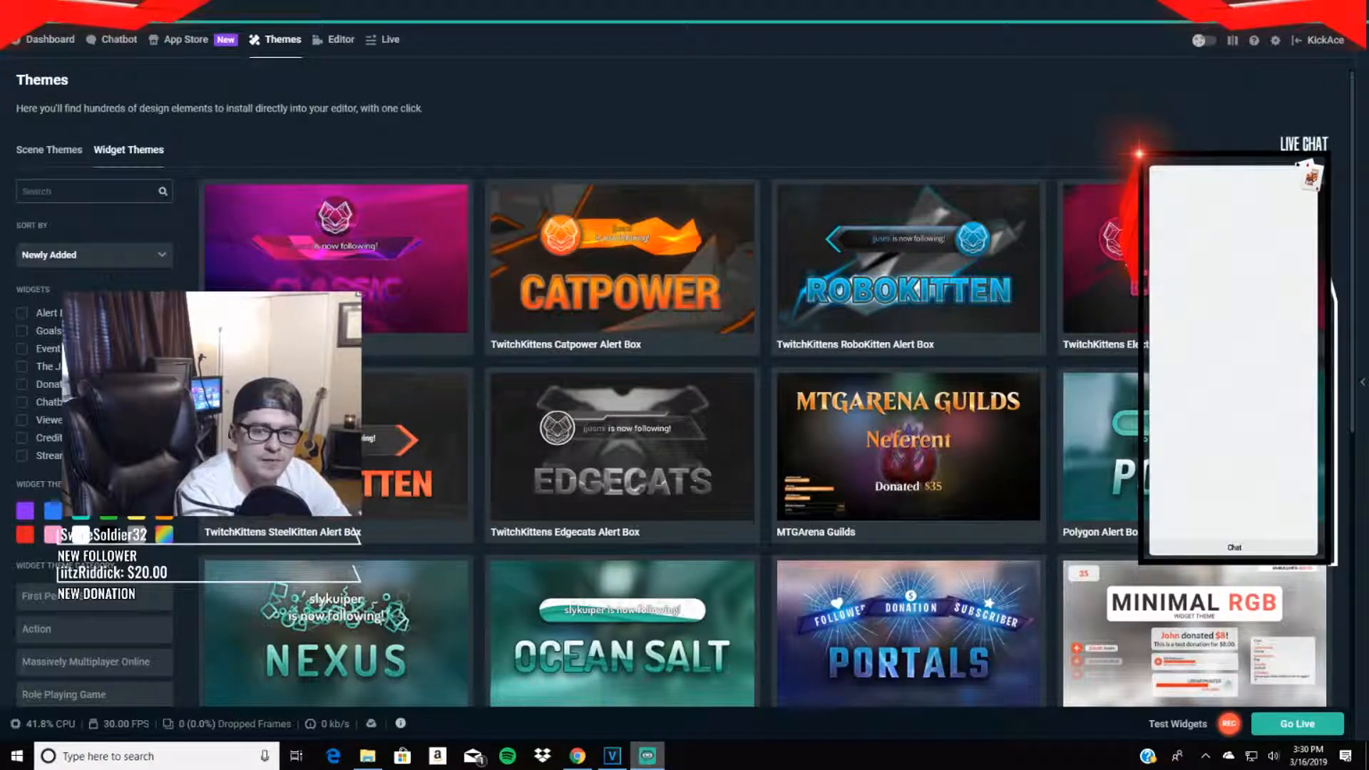
click(1143, 268)
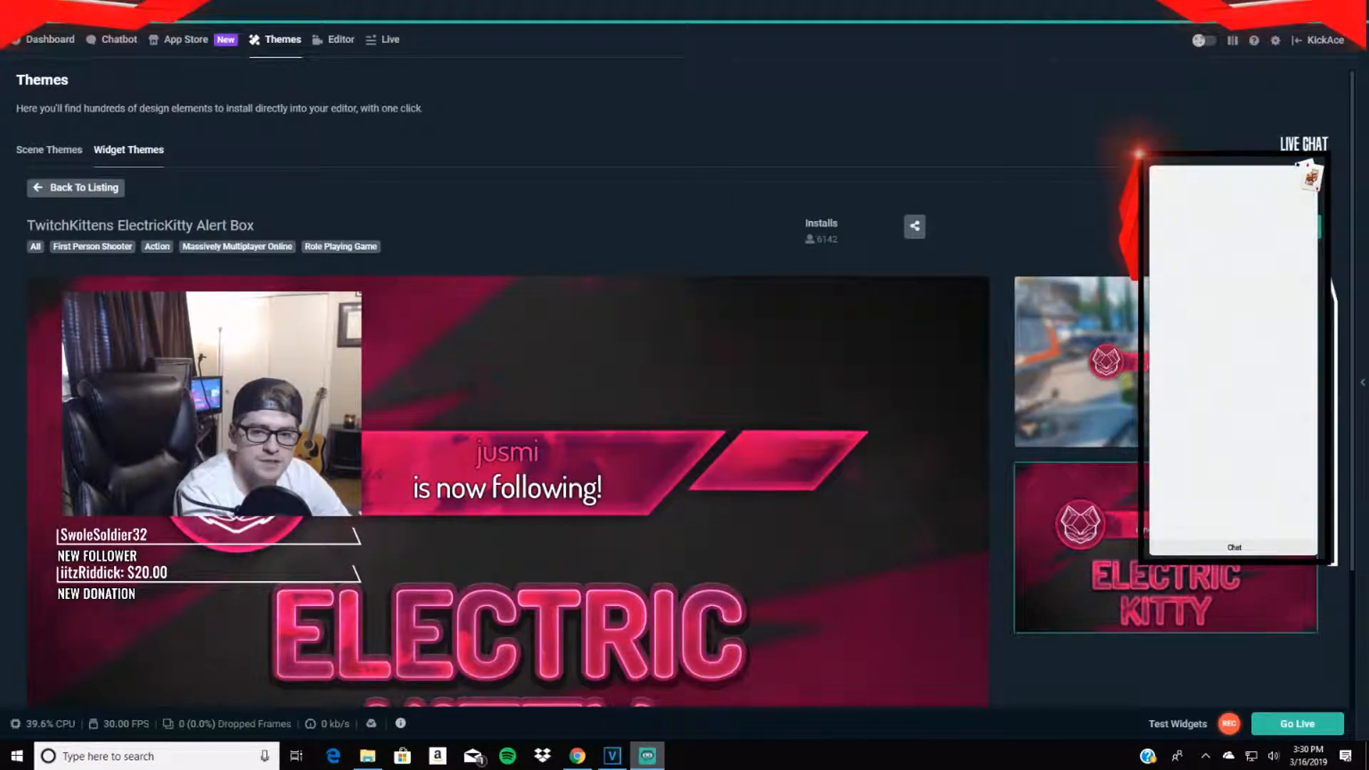
scroll(1019, 306, down, 2)
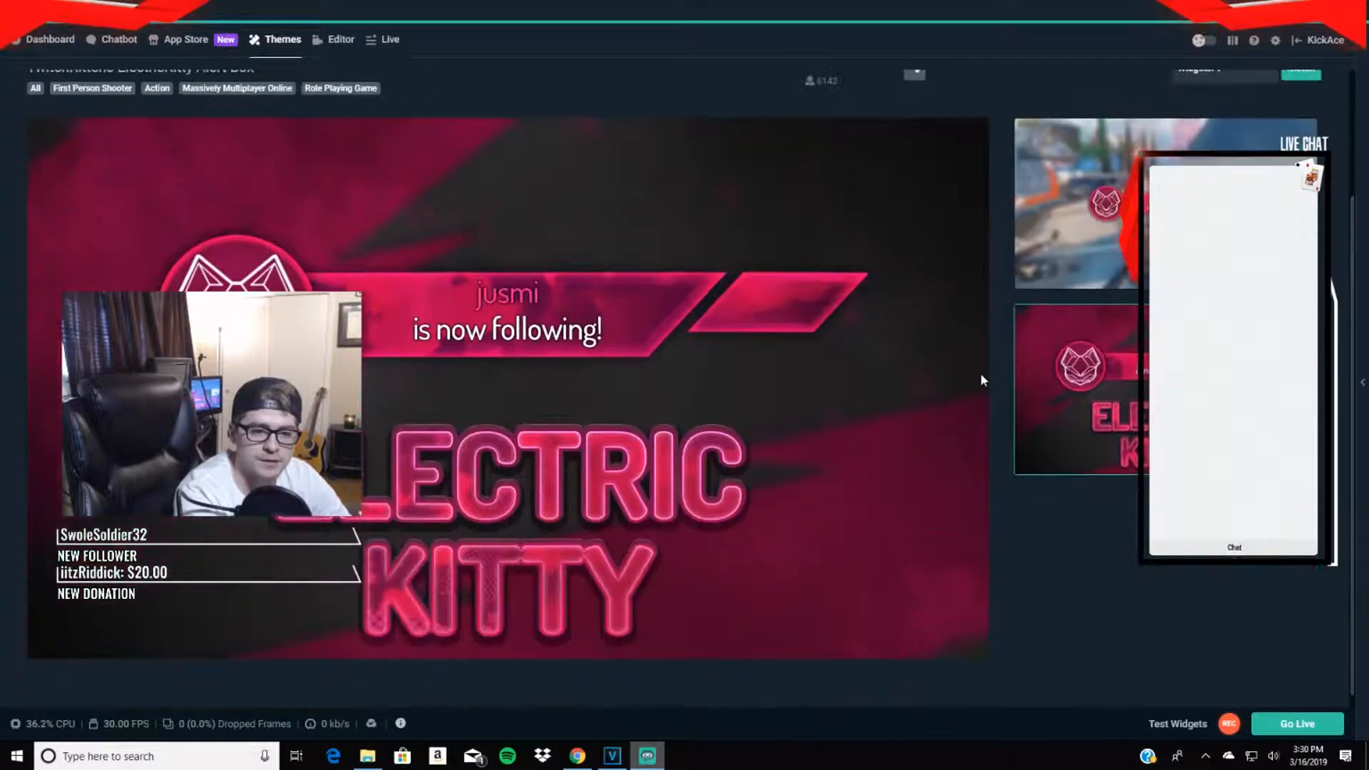
scroll(927, 401, up, 2)
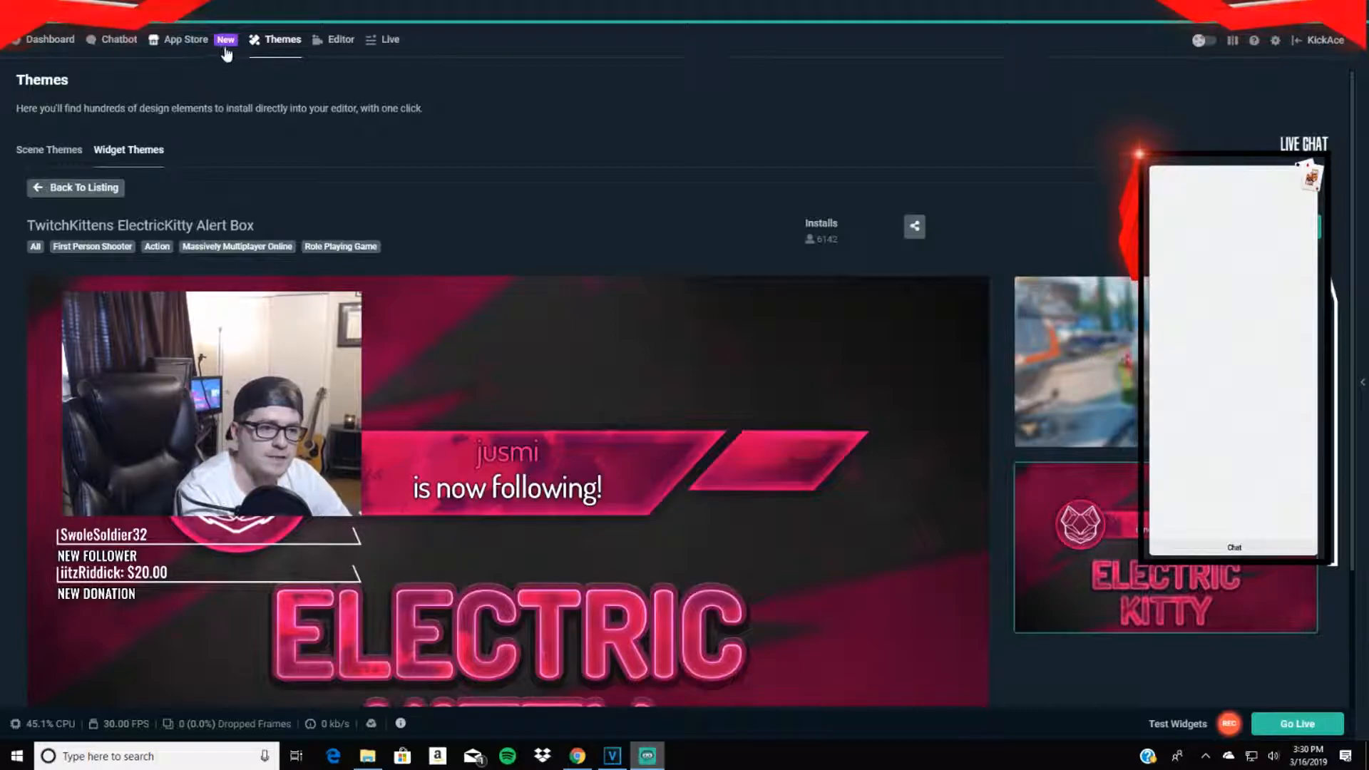
- Return to the scene editor and look over the widgets that can be added as sources, without adding one
click(342, 40)
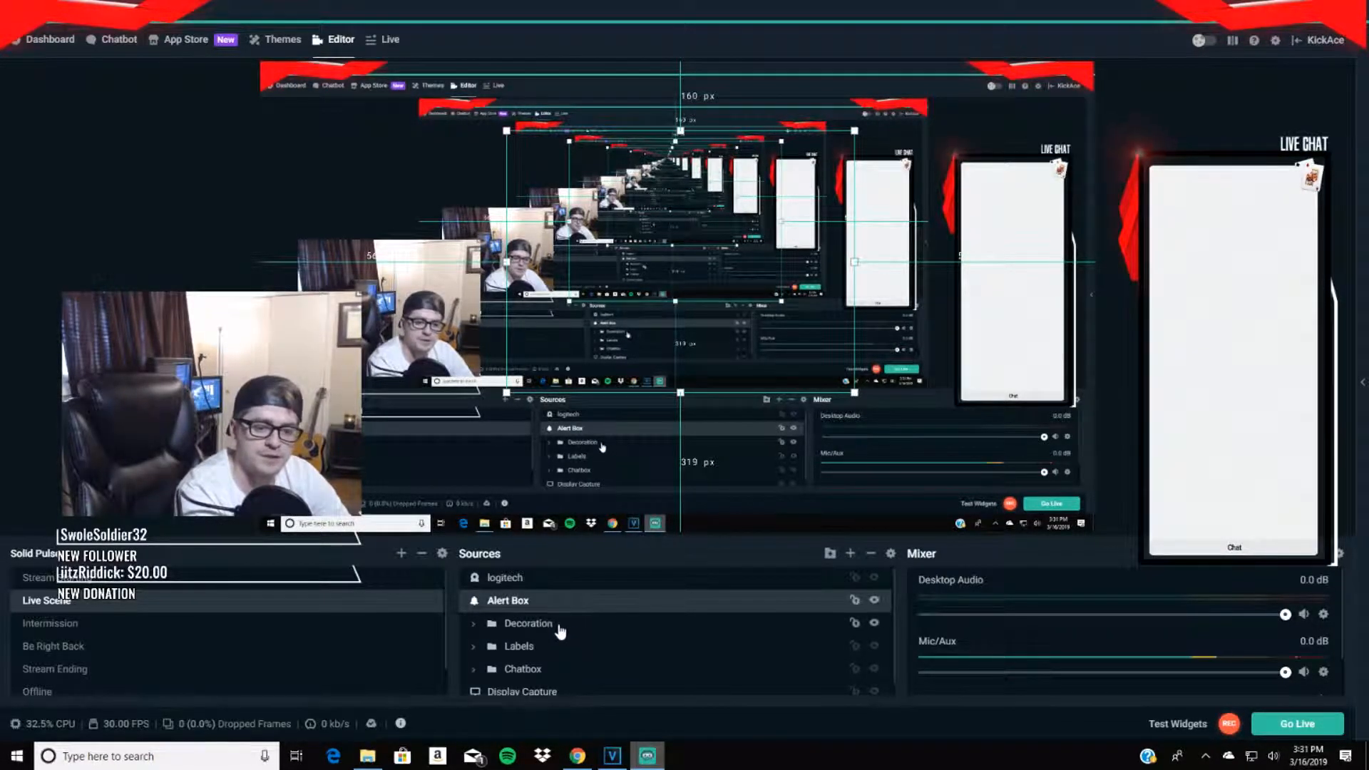
click(850, 554)
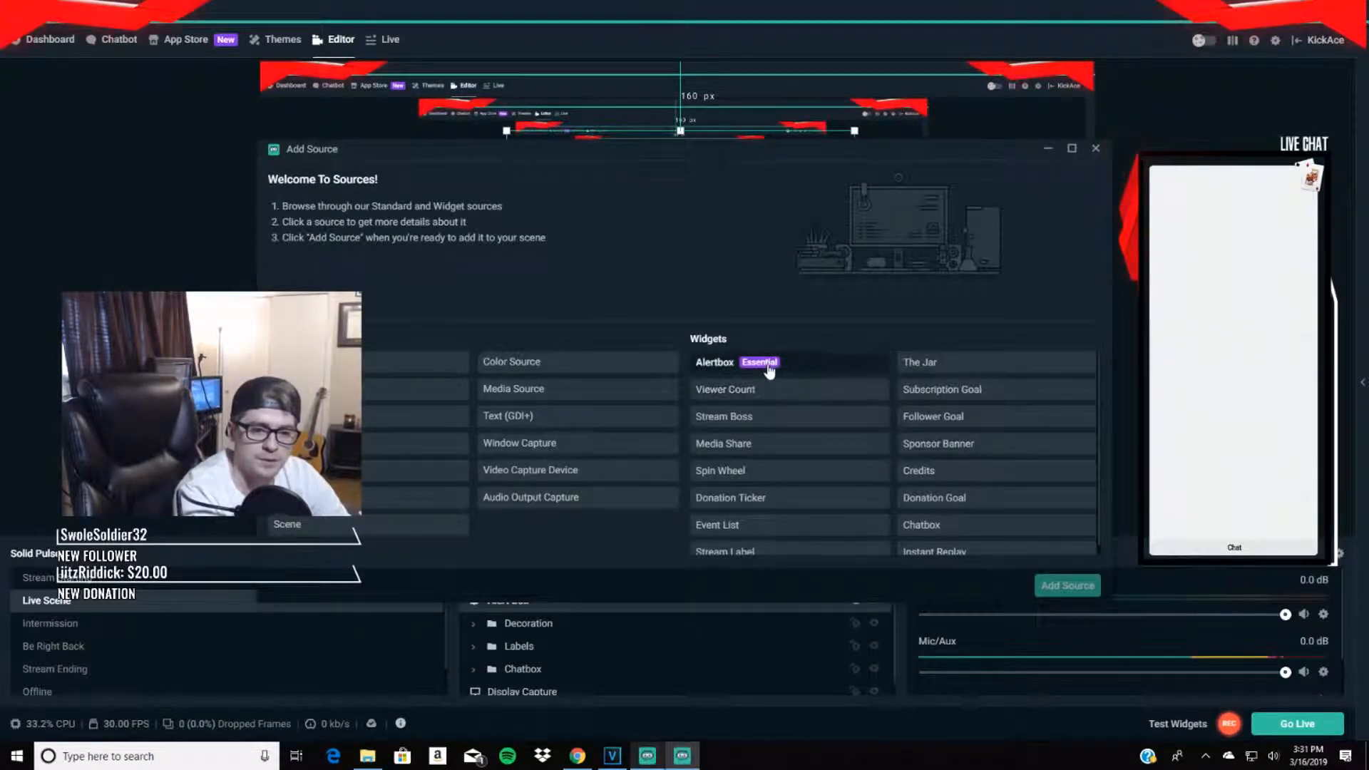
scroll(813, 375, down, 1)
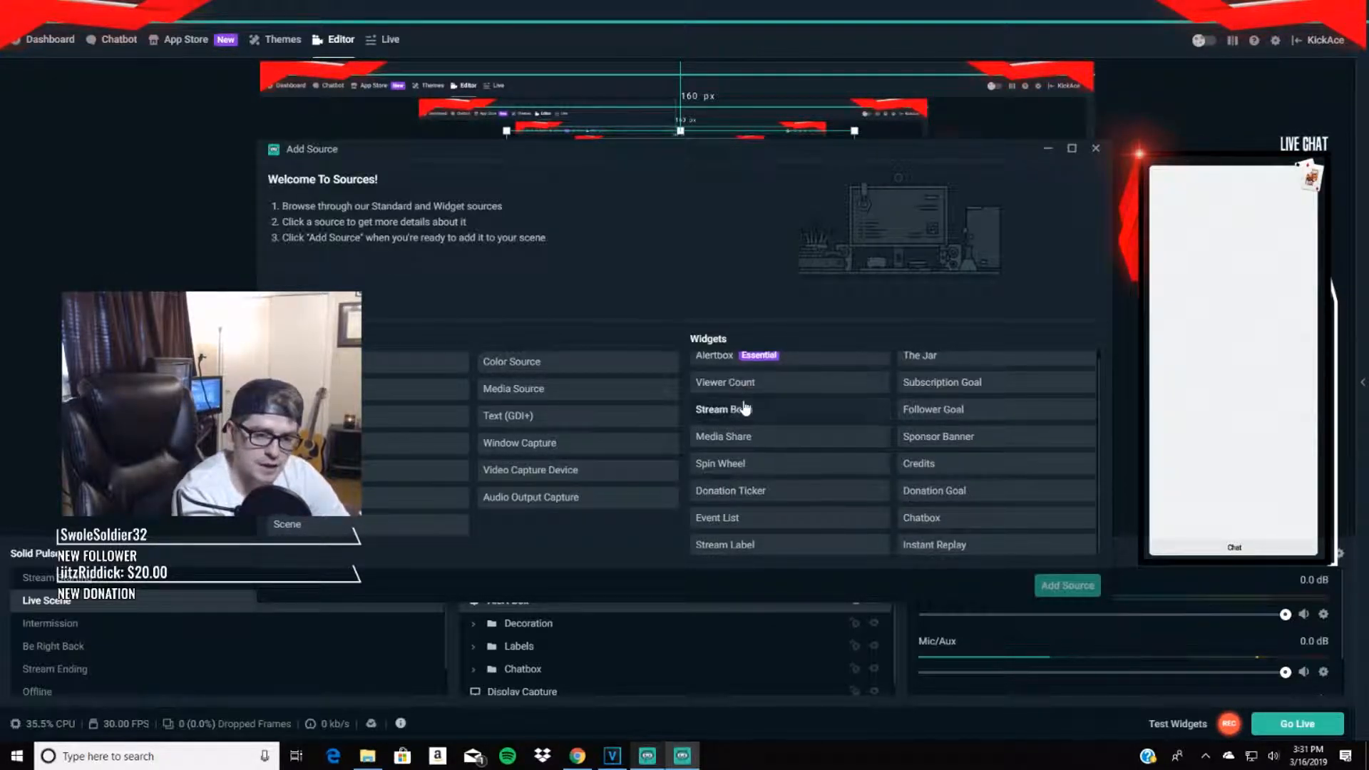
scroll(819, 391, up, 1)
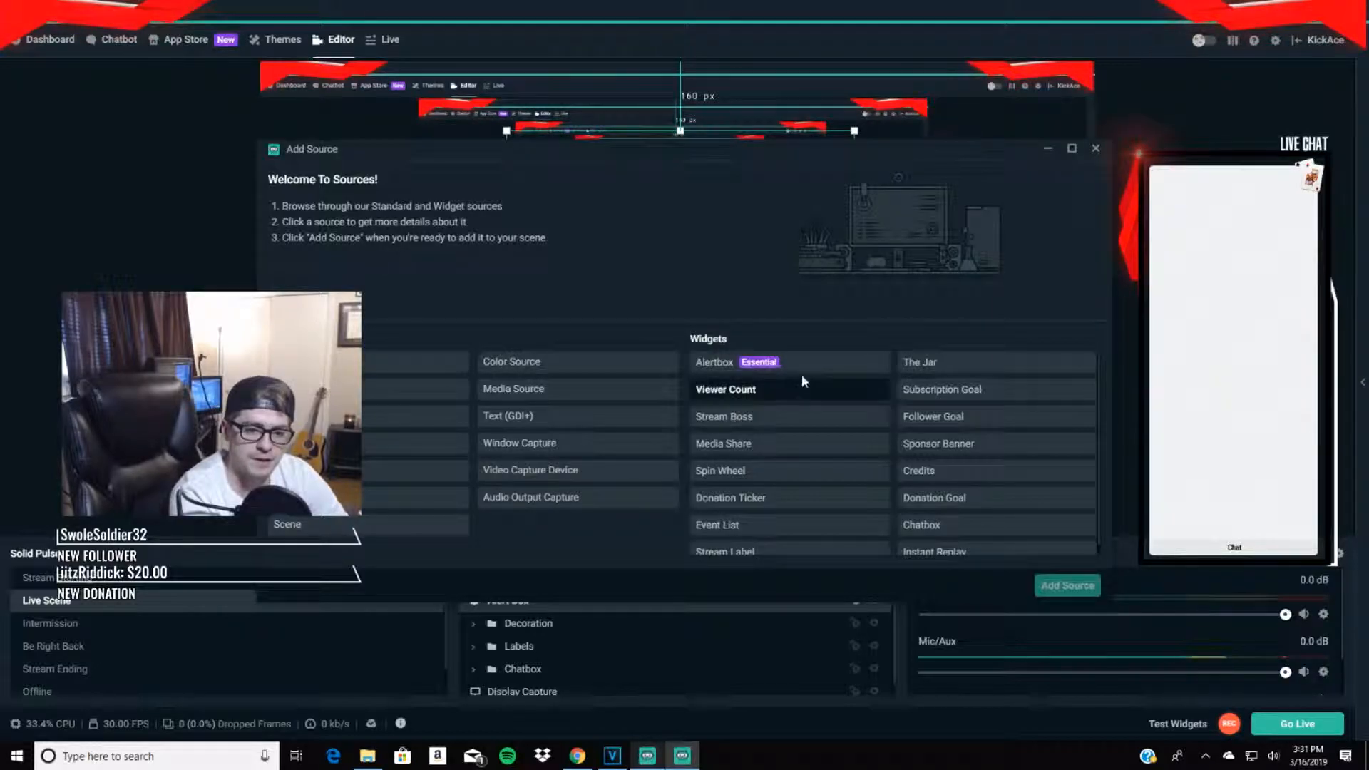
click(1096, 151)
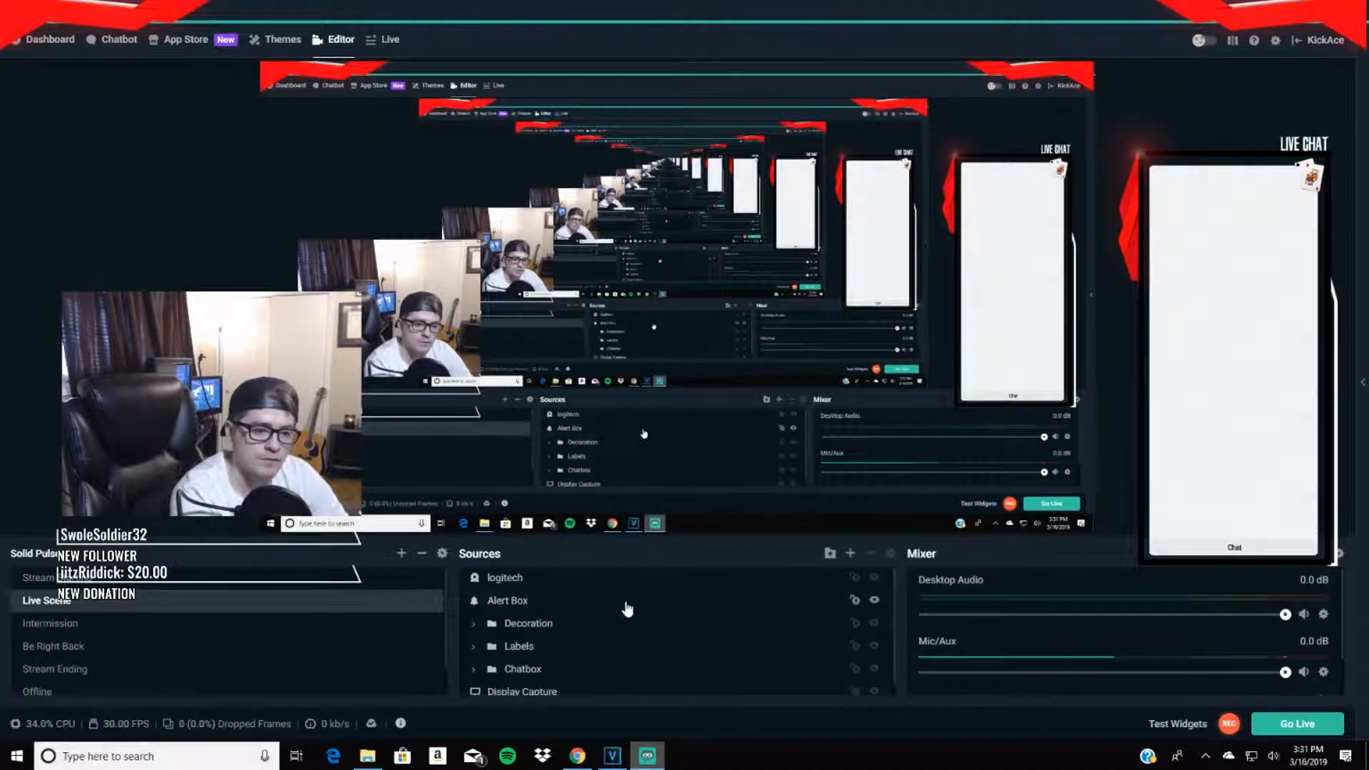
- Open the Alert Box source's properties and expand its Donations alert
right_click(627, 600)
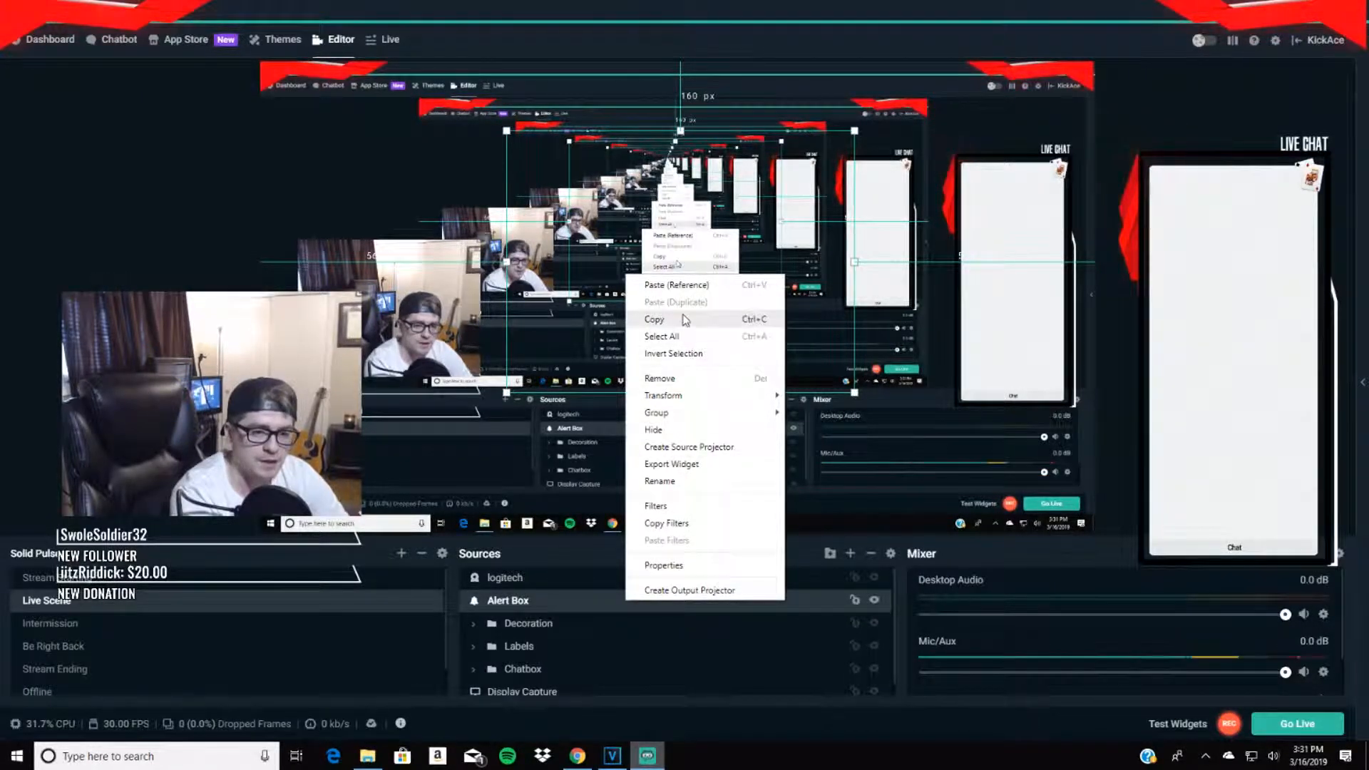
click(695, 565)
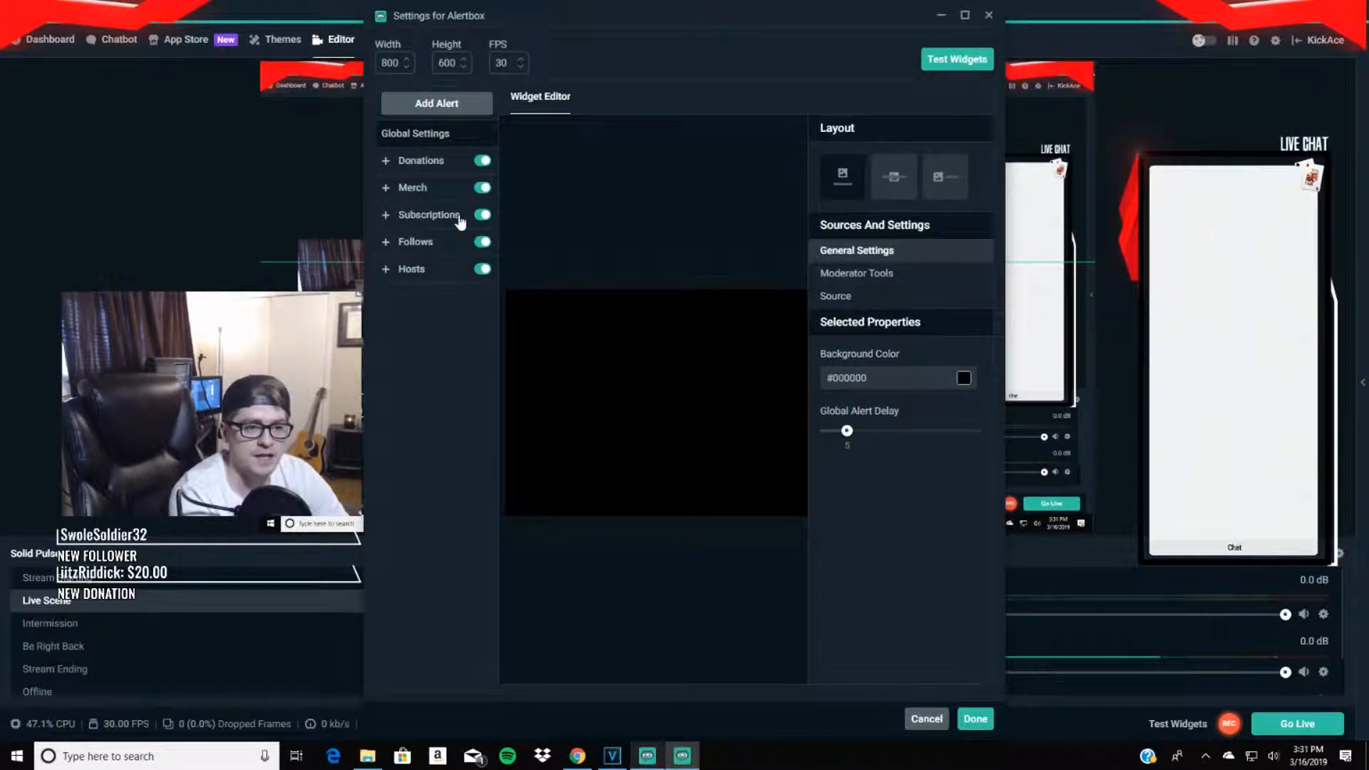
click(391, 164)
click(387, 271)
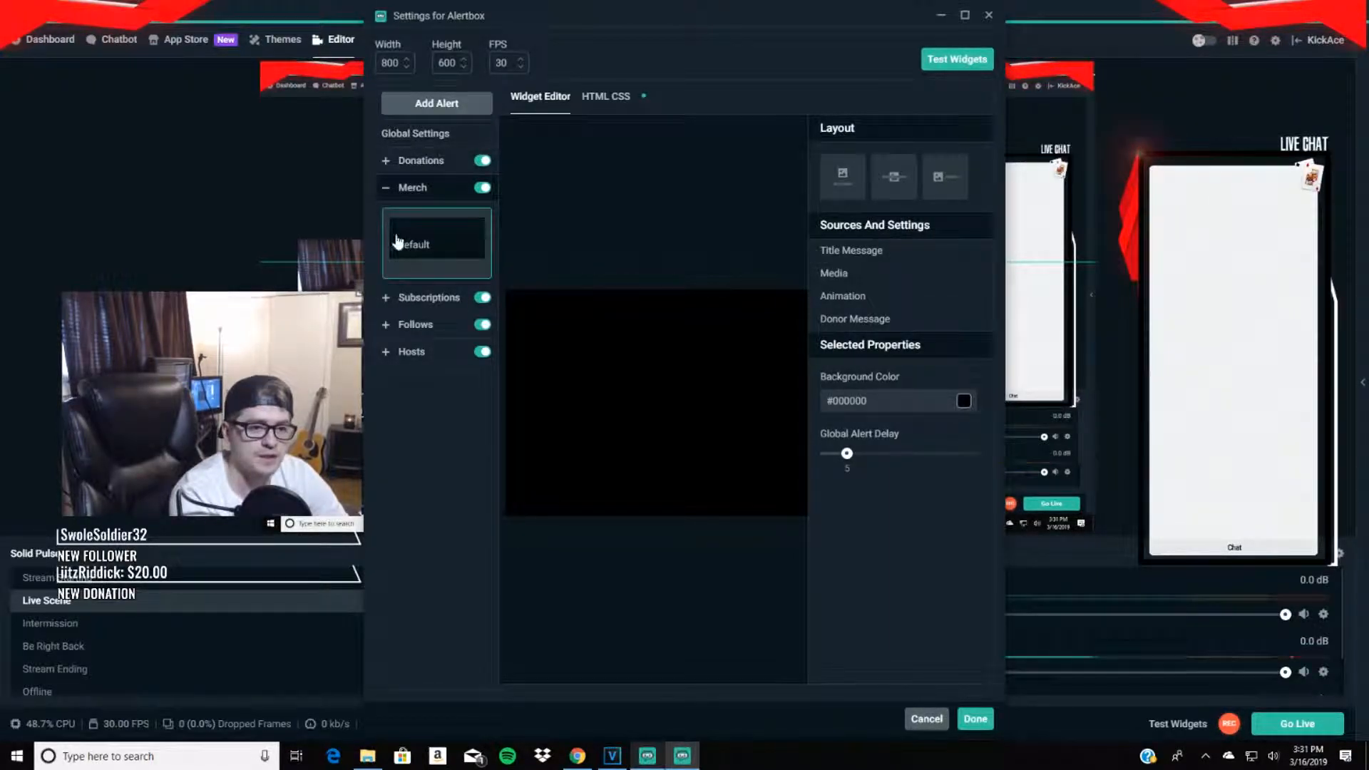
click(385, 162)
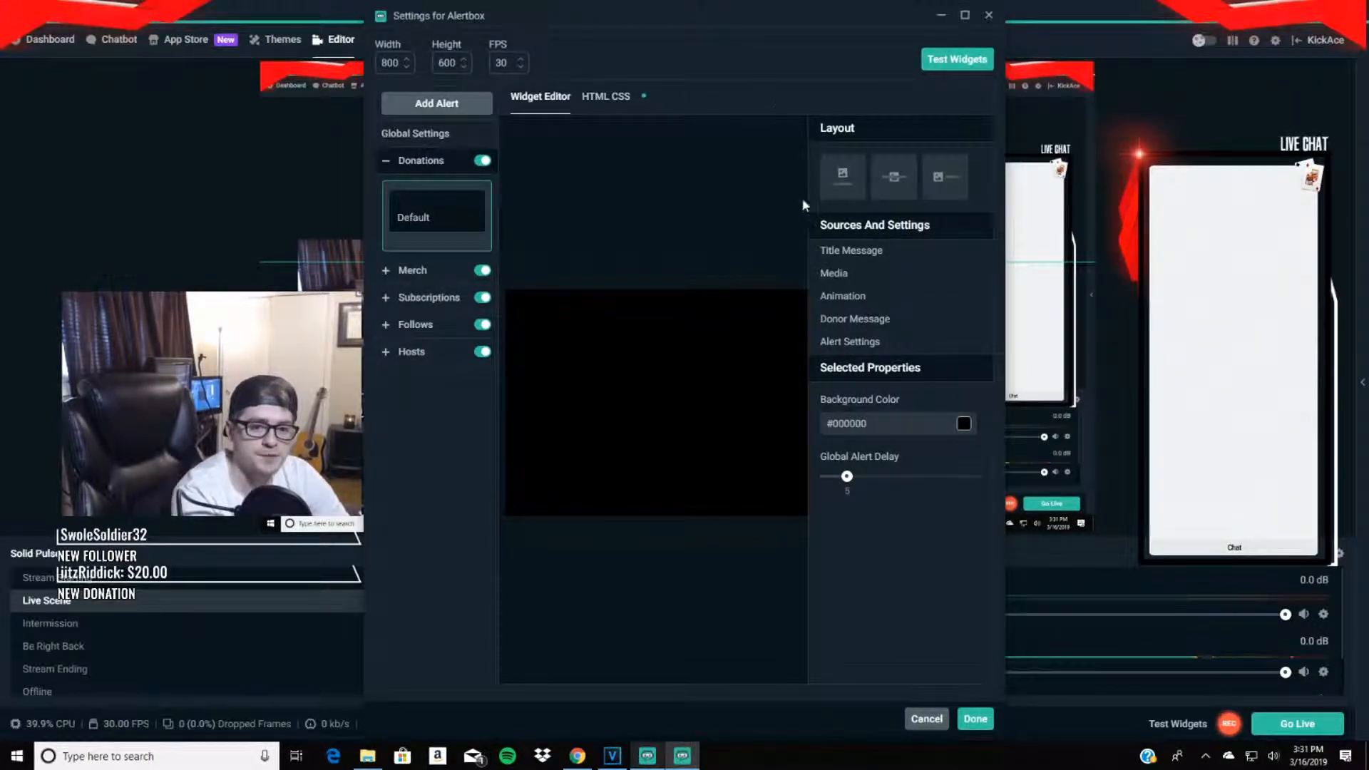
- Examine the donation alert's Title Message and Media settings and trigger a test Follow alert
click(848, 253)
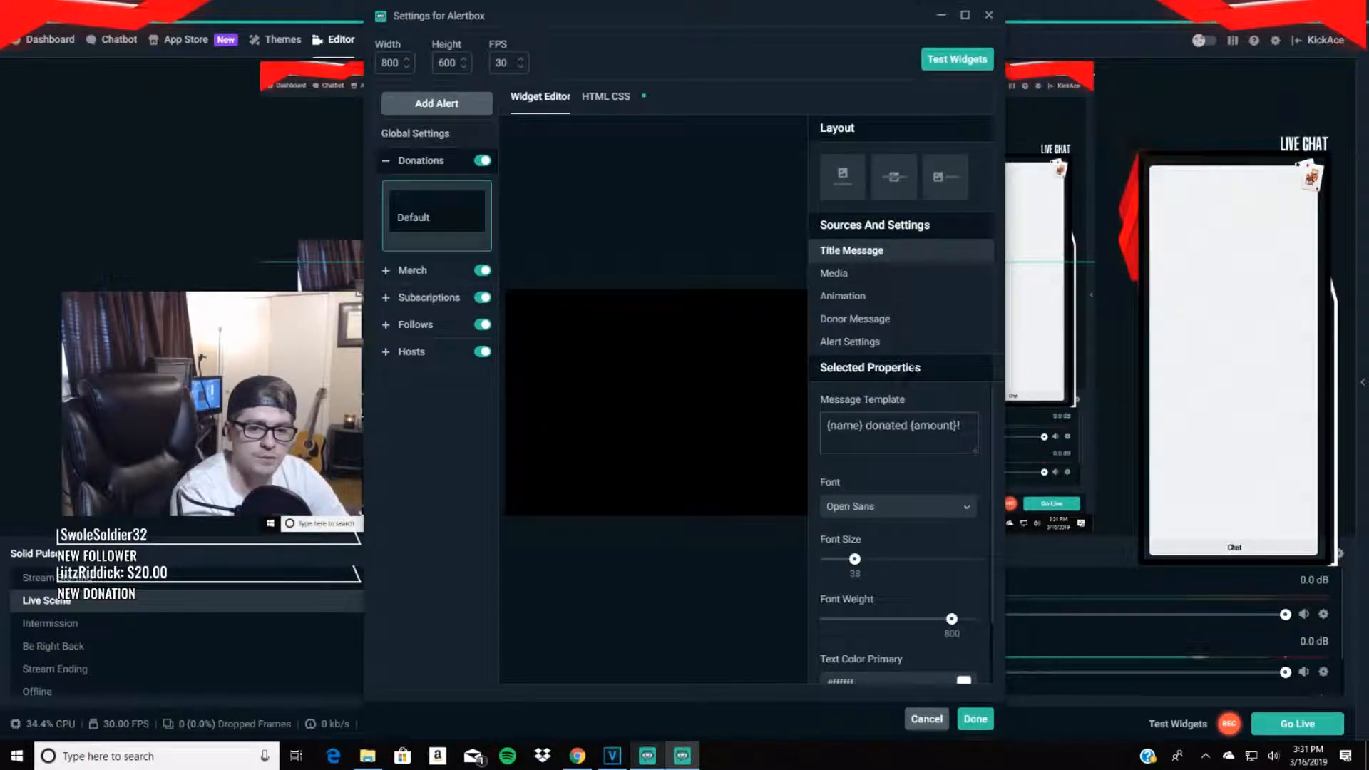
click(835, 273)
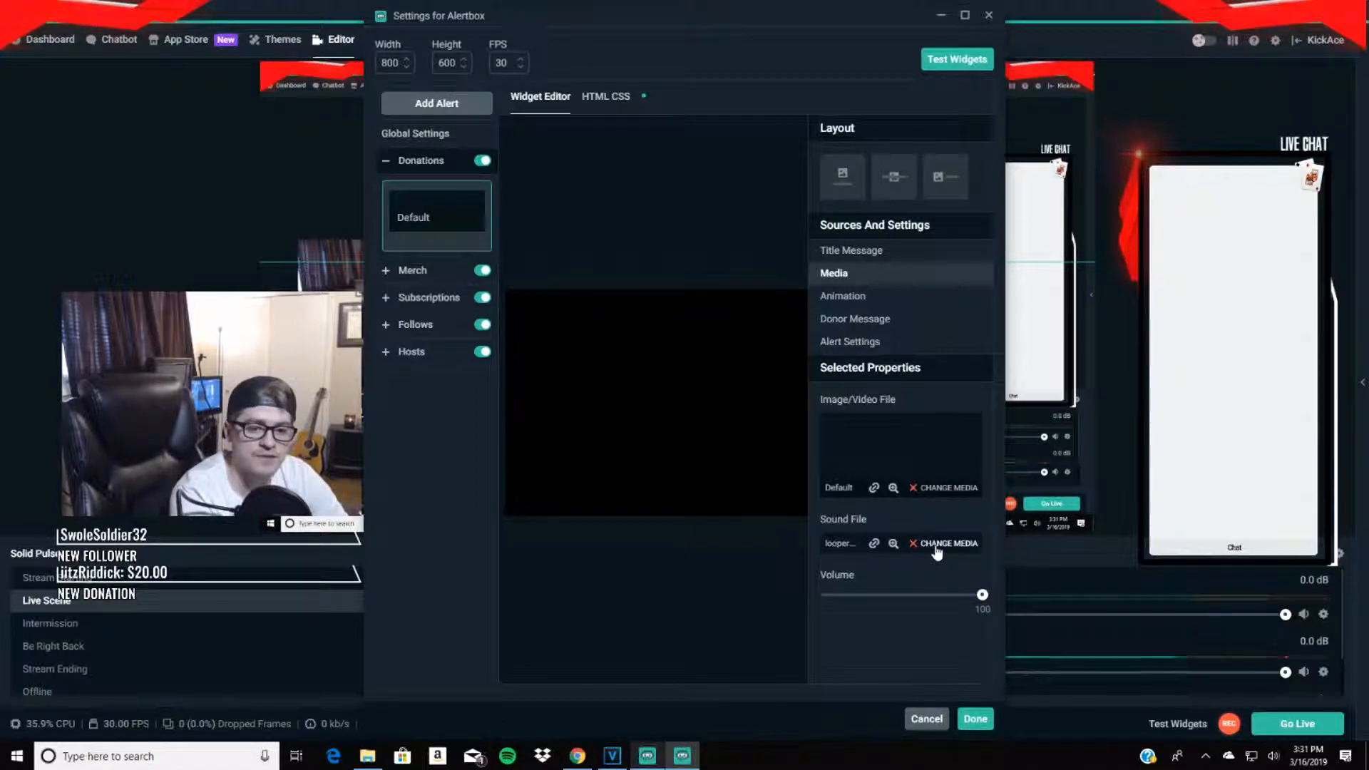
click(943, 71)
click(763, 62)
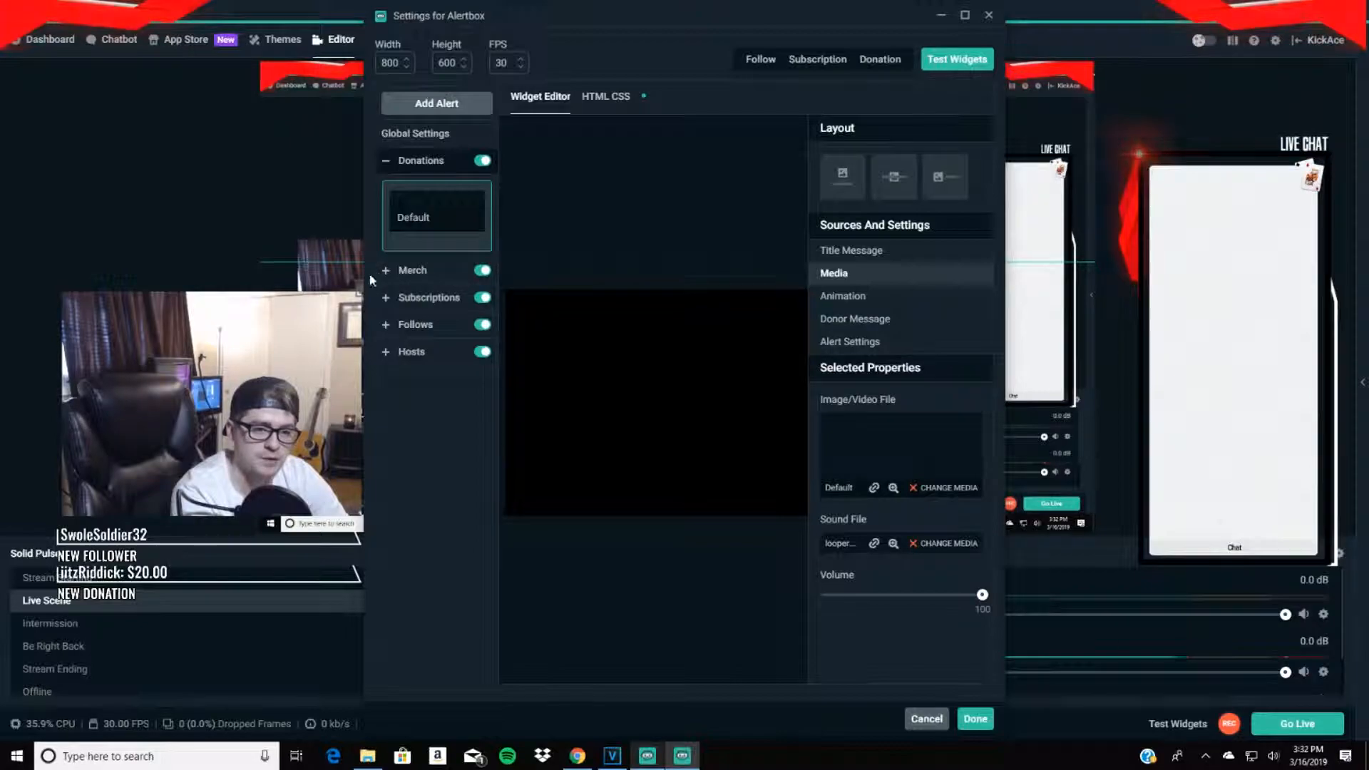
- Examine the donation alert's Animation, Alert Settings and Donor Message properties
click(852, 297)
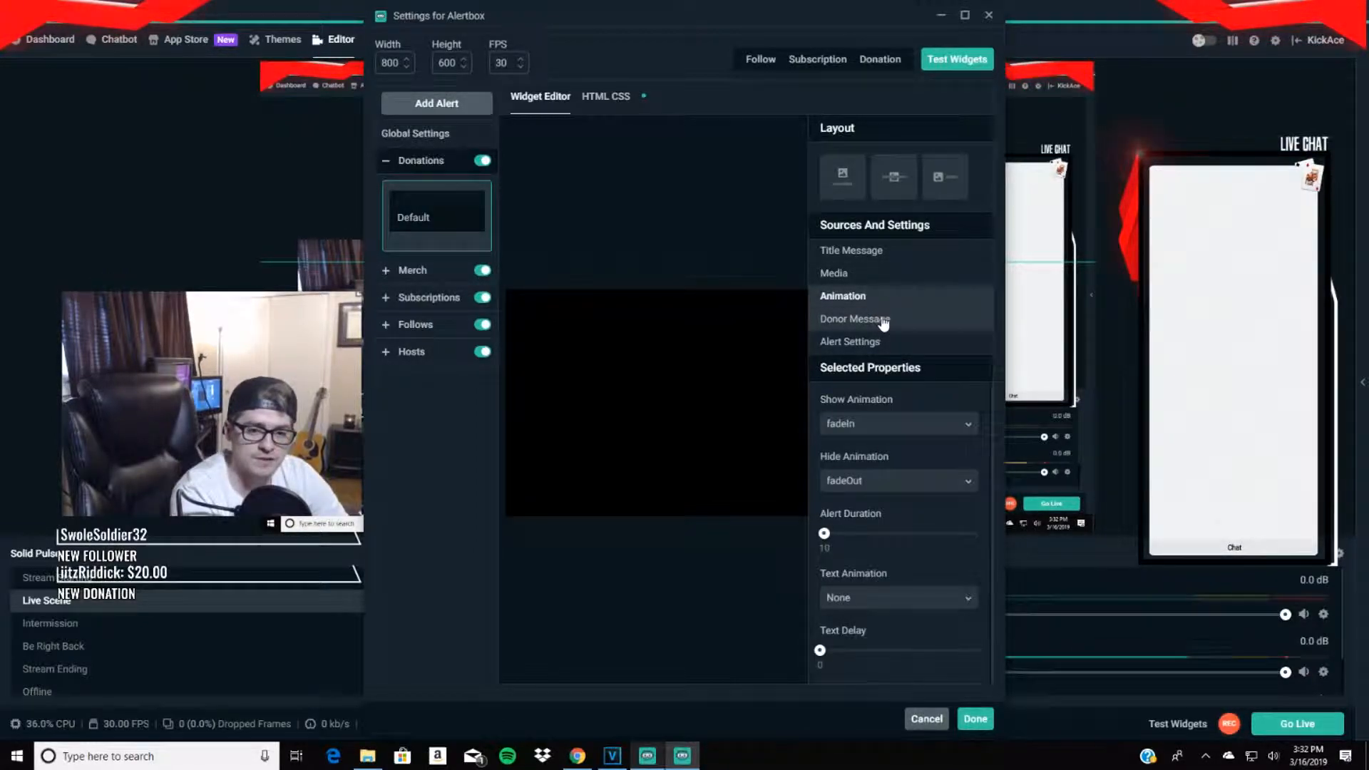
click(882, 321)
click(859, 342)
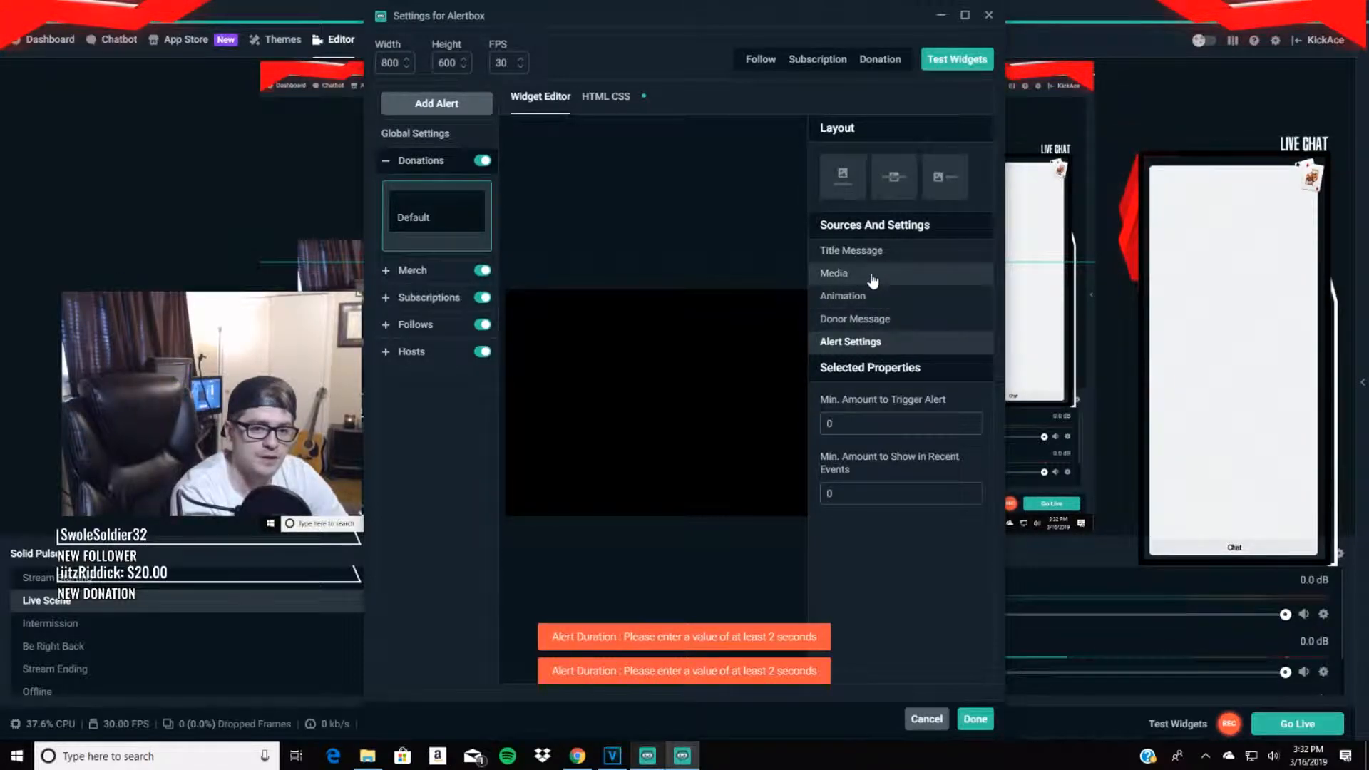
click(860, 326)
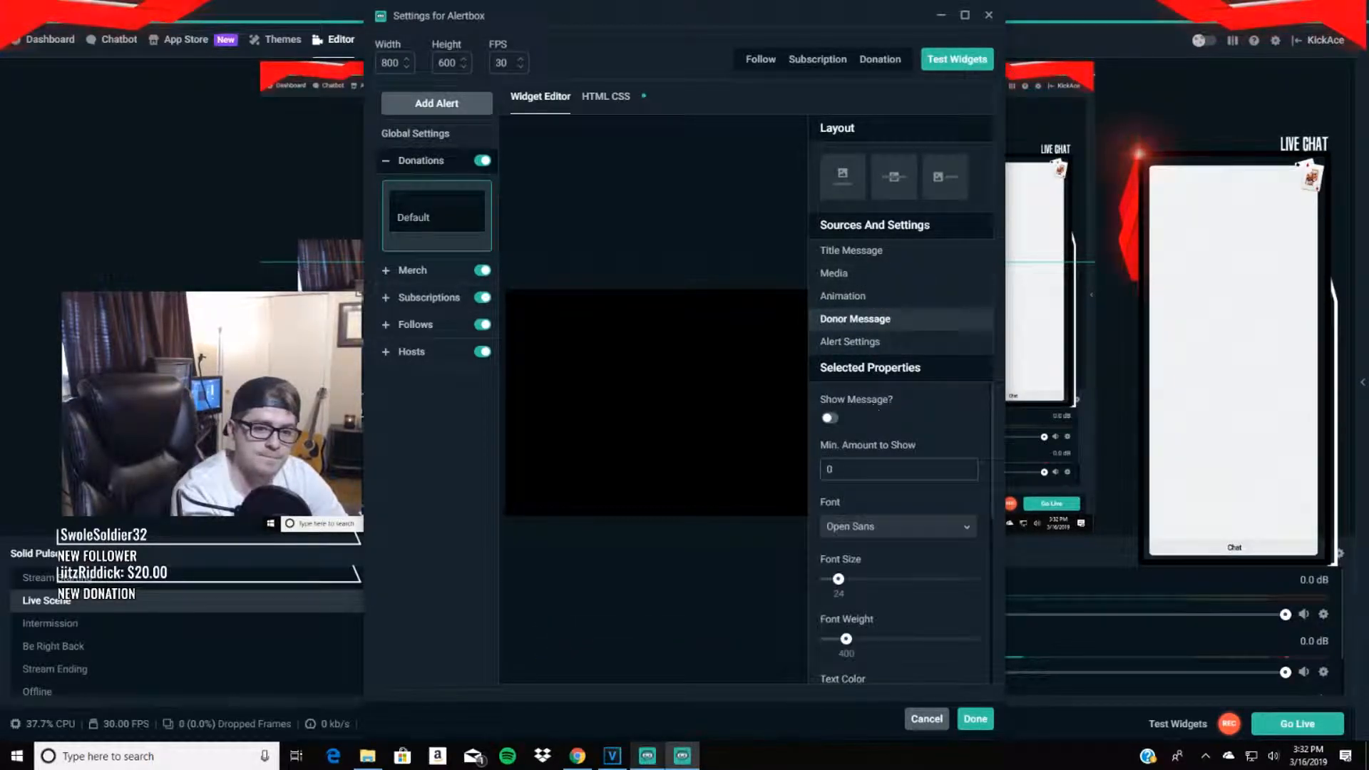
- Expand the Merch alert and look through its Donor Message properties, including font, text color and text-to-speech
click(399, 271)
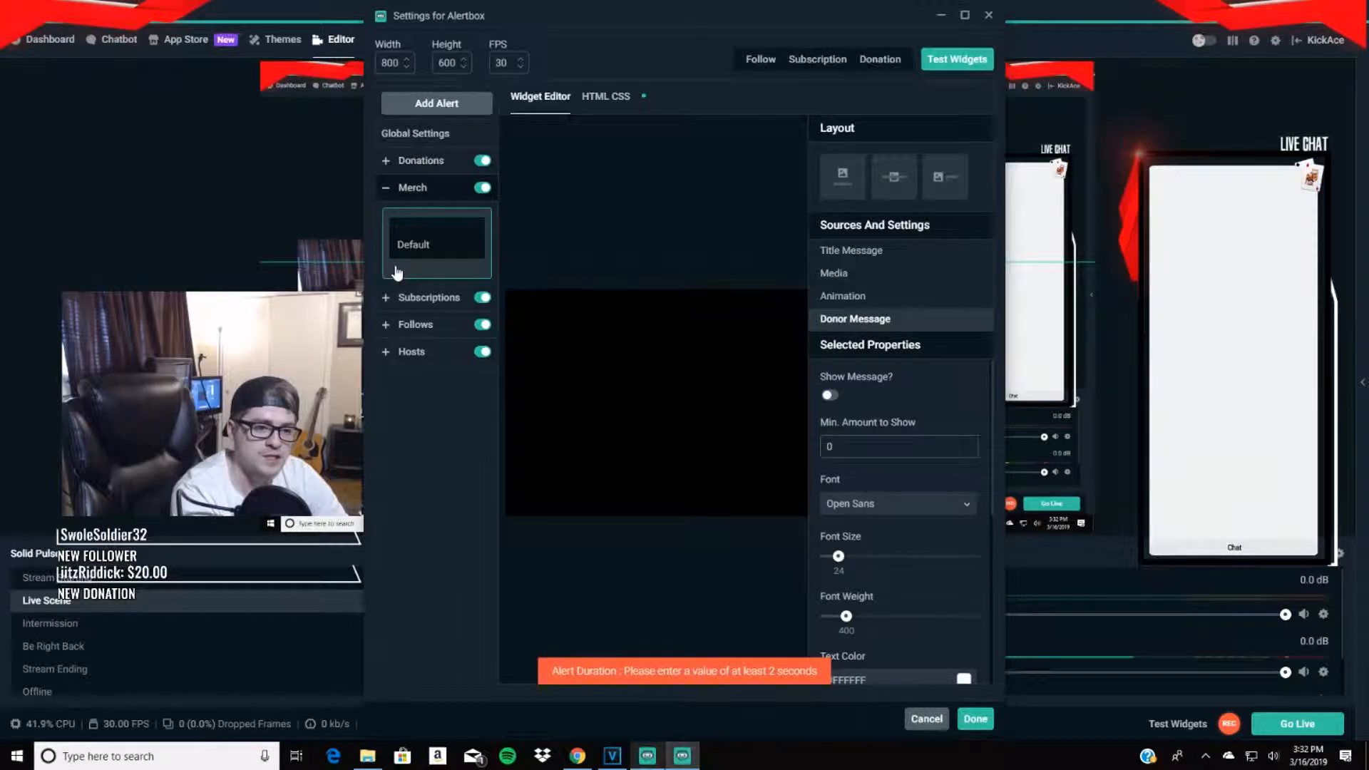
scroll(926, 463, down, 4)
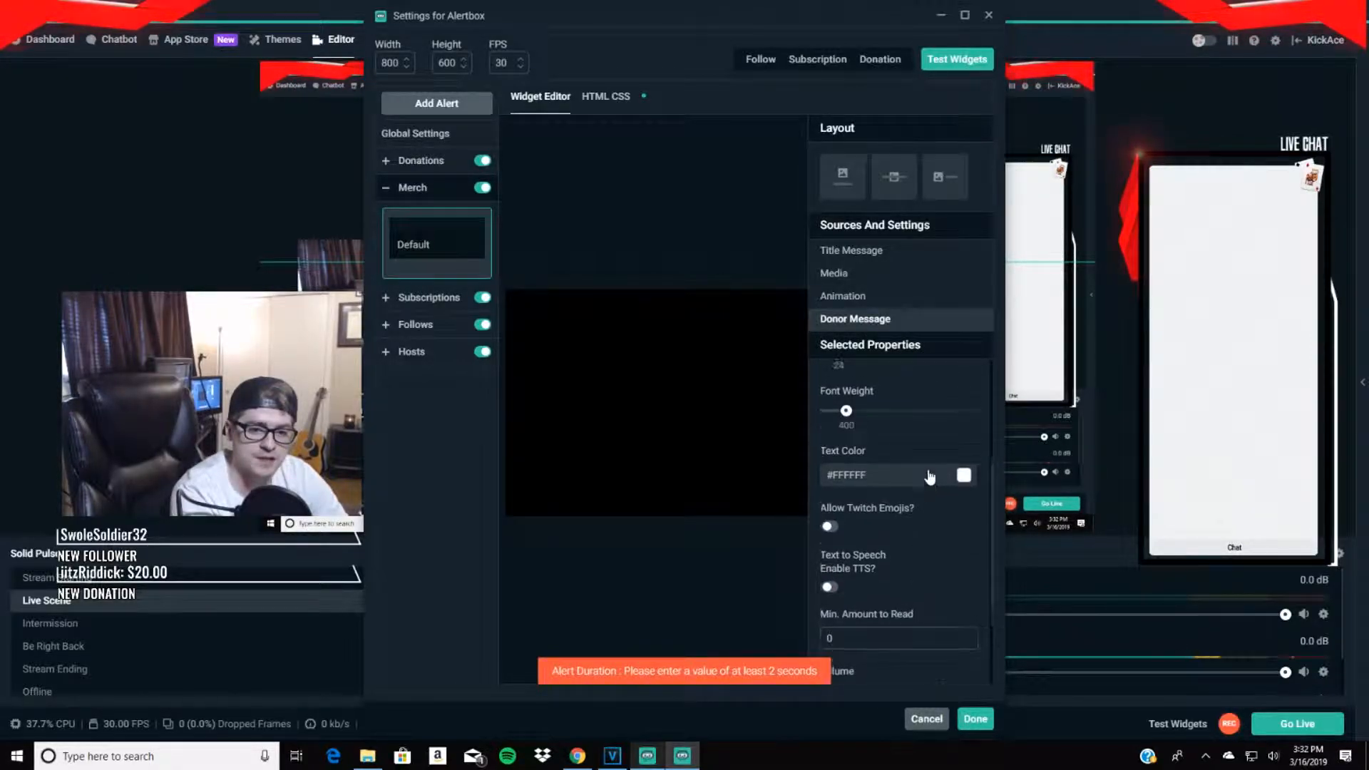
scroll(927, 463, up, 4)
scroll(927, 463, down, 2)
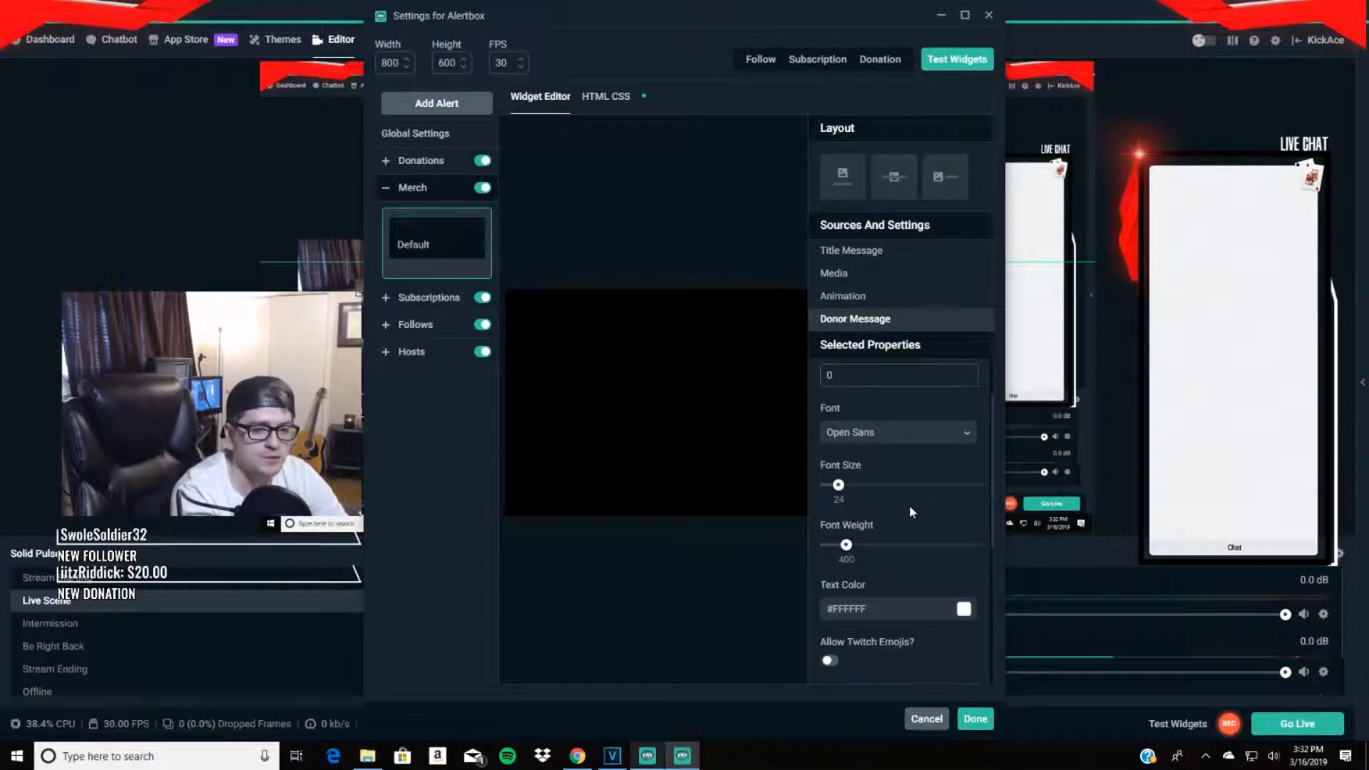
scroll(901, 527, down, 2)
scroll(912, 524, up, 1)
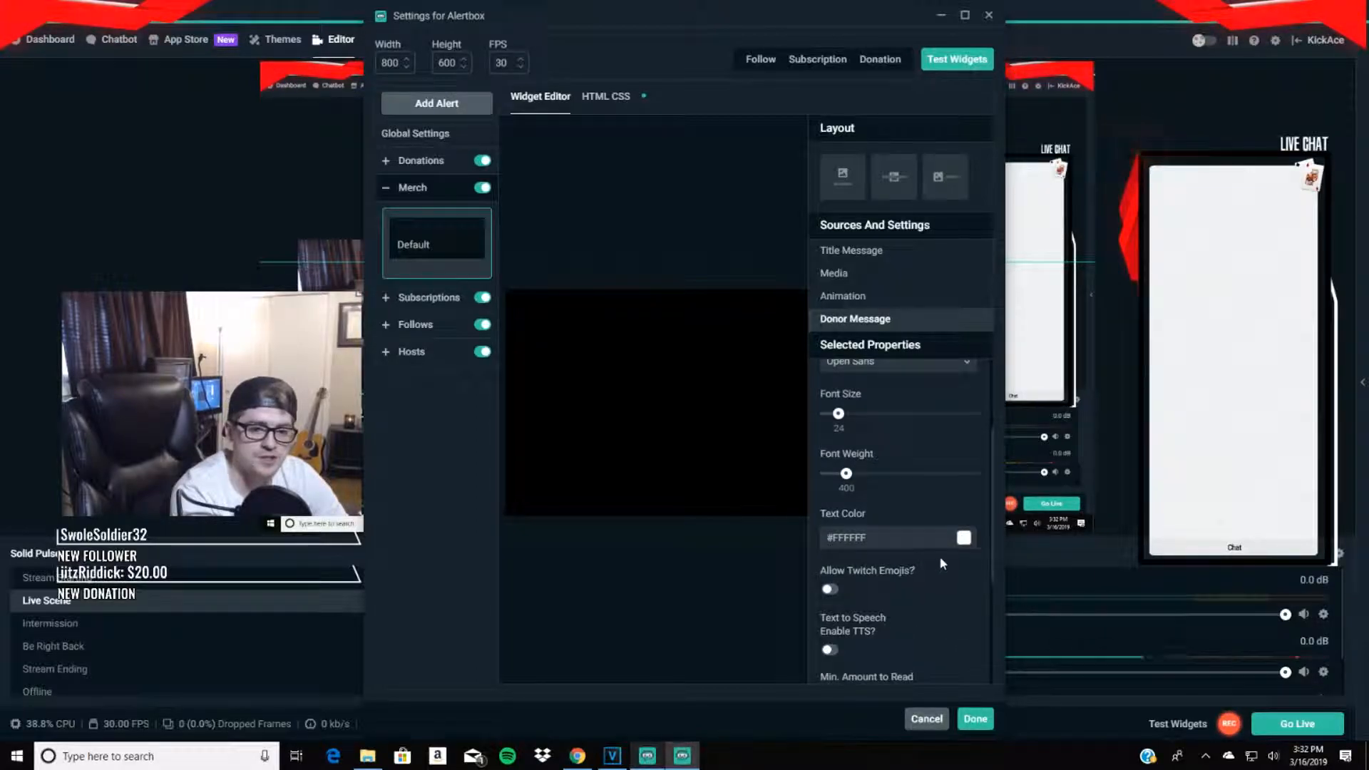
scroll(939, 566, up, 2)
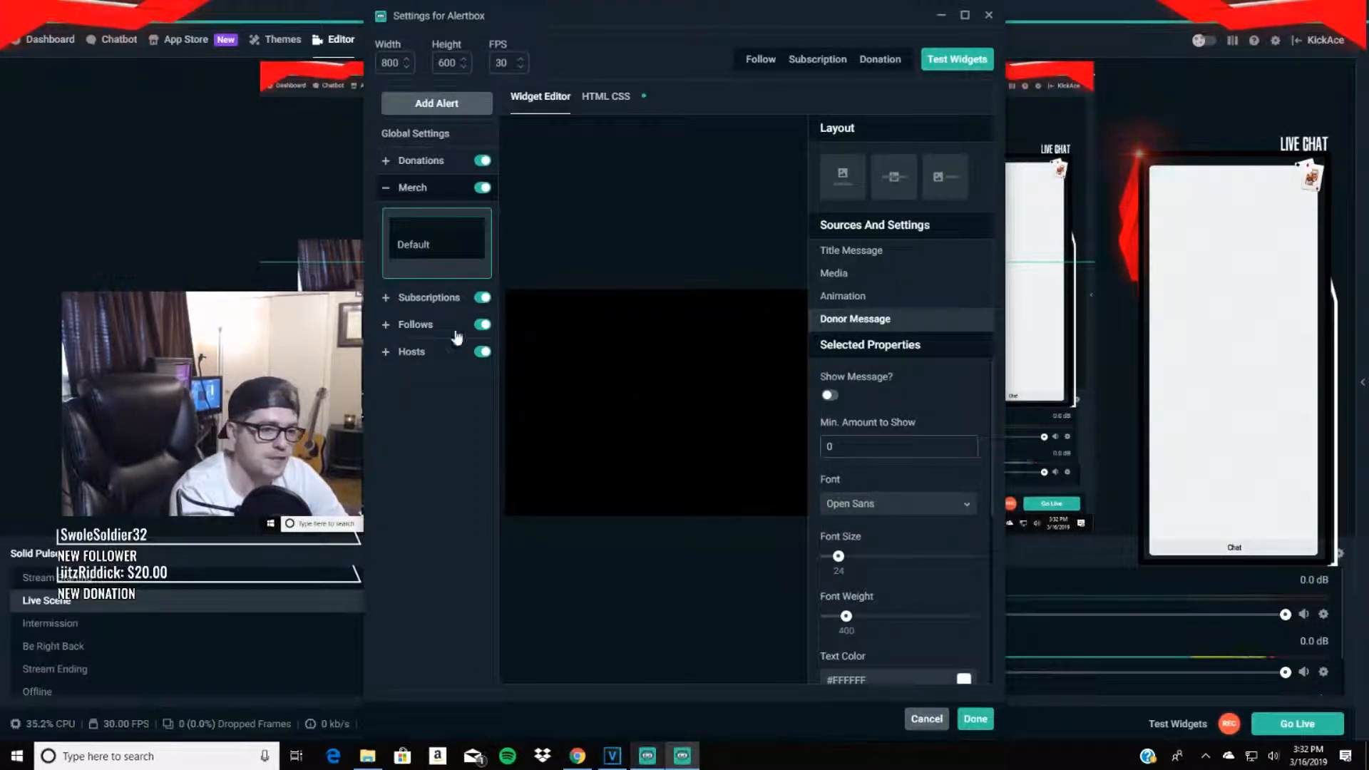
- Expand the Subscriptions, Follows and Hosts alerts in turn and close the Alertbox settings
click(388, 302)
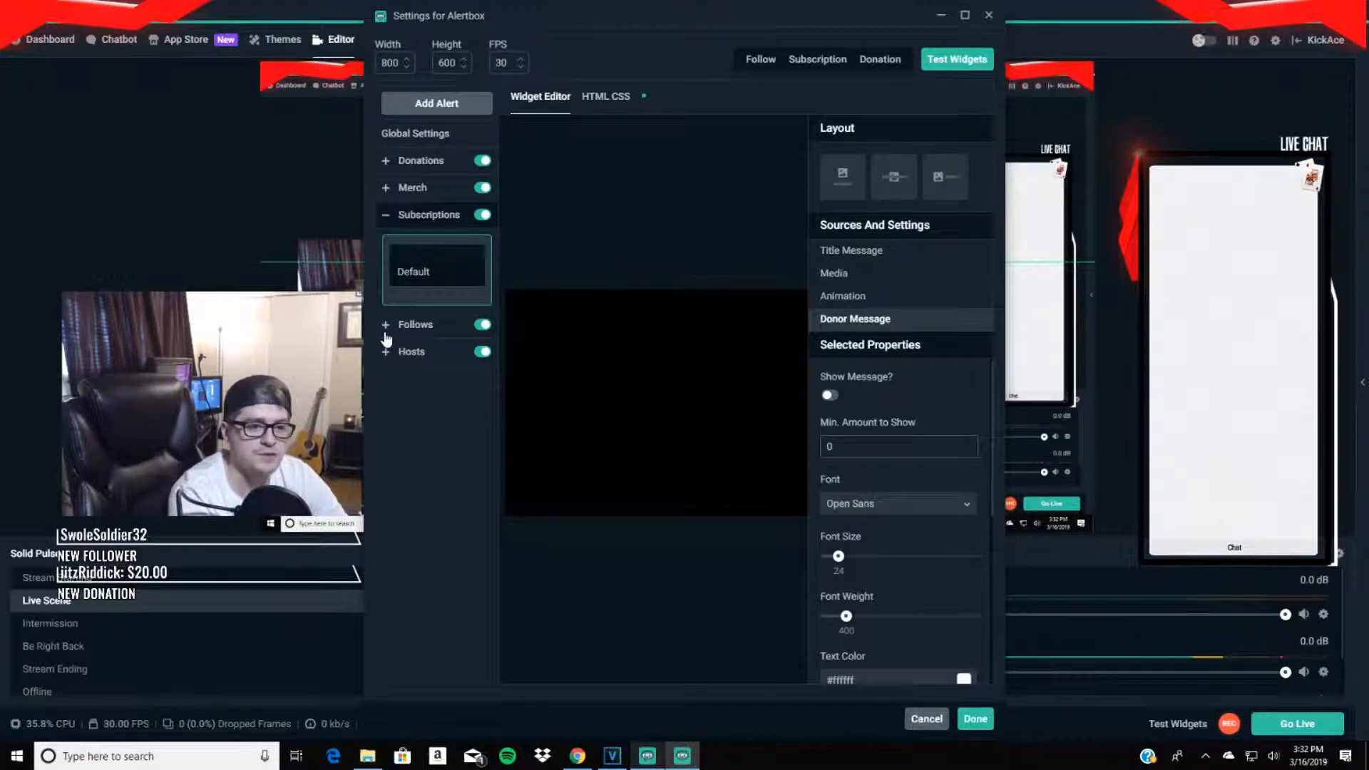
click(385, 326)
click(387, 351)
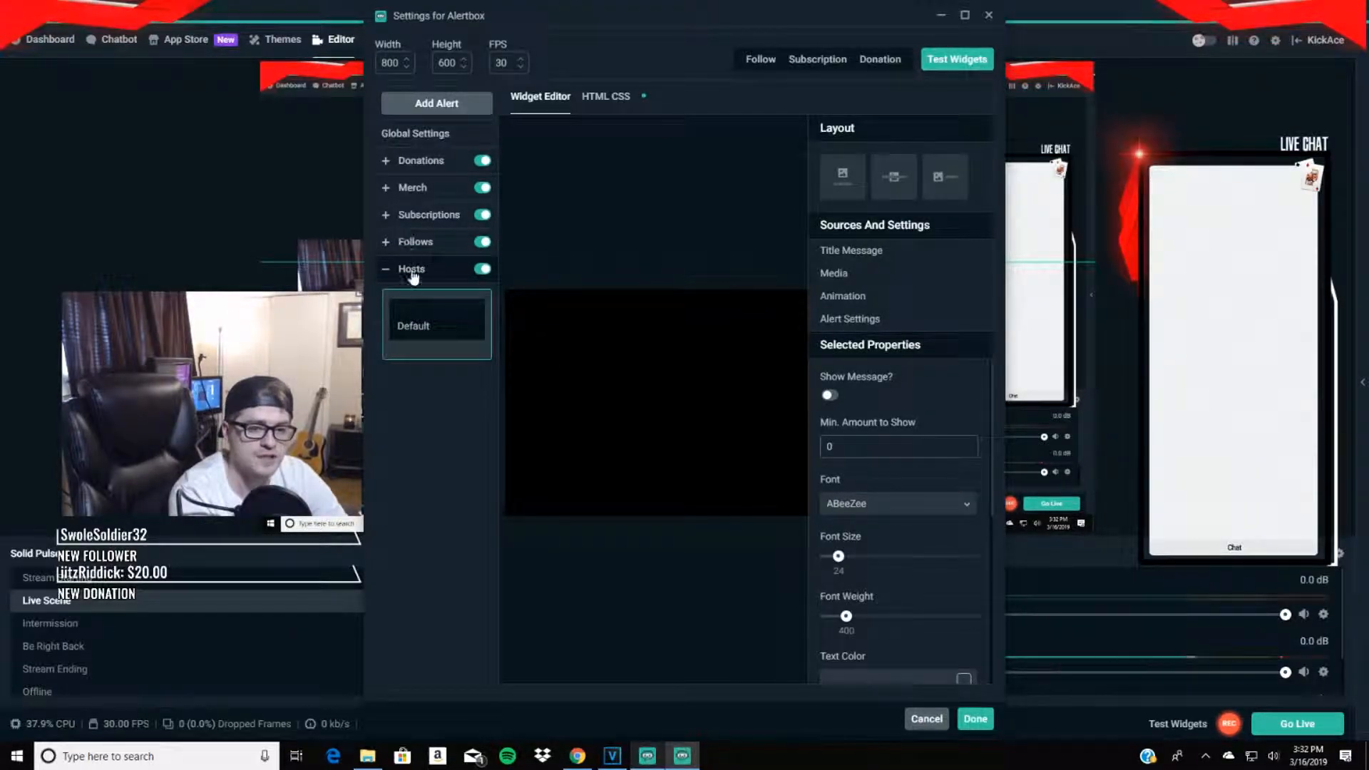
click(989, 15)
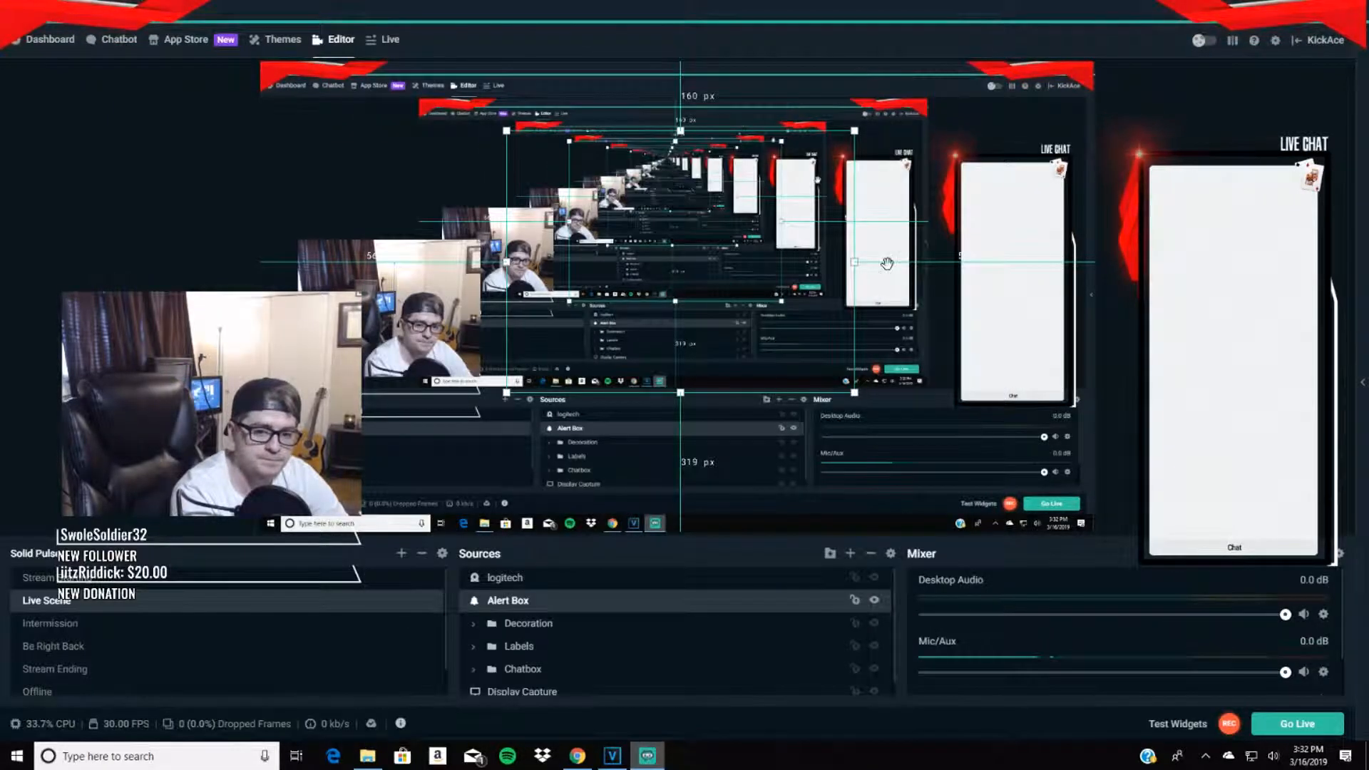
- Open the list of addable sources and read the Viewer Count, Stream Boss, Media Share and Spin Wheel widget descriptions
click(850, 553)
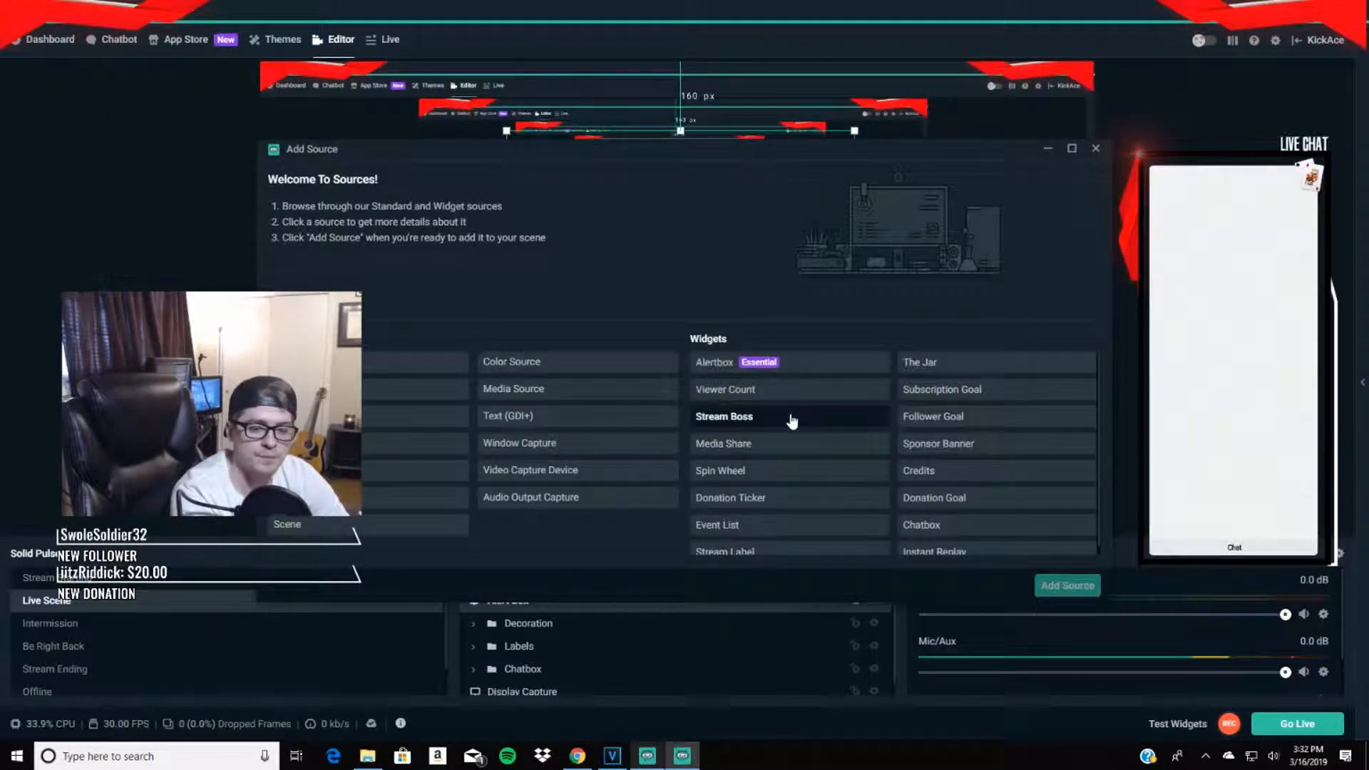
click(798, 403)
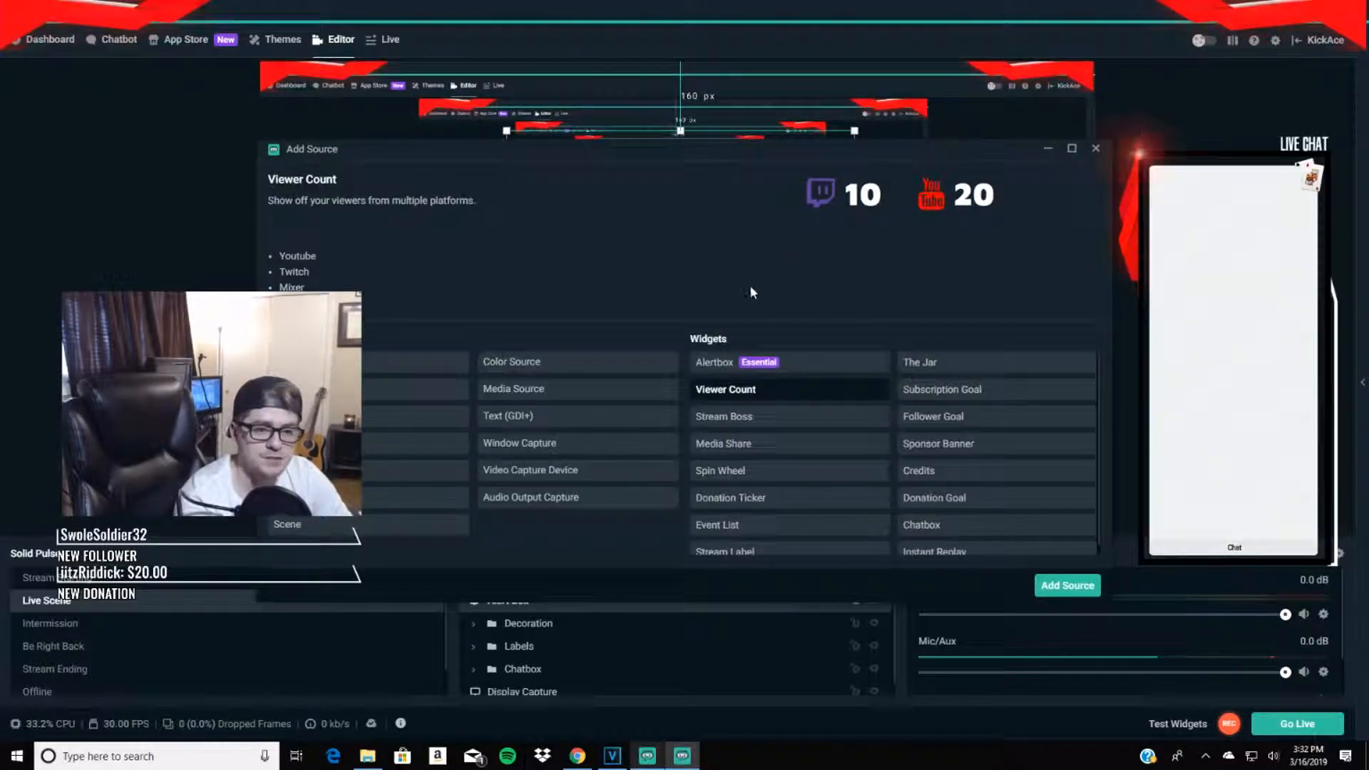
click(801, 423)
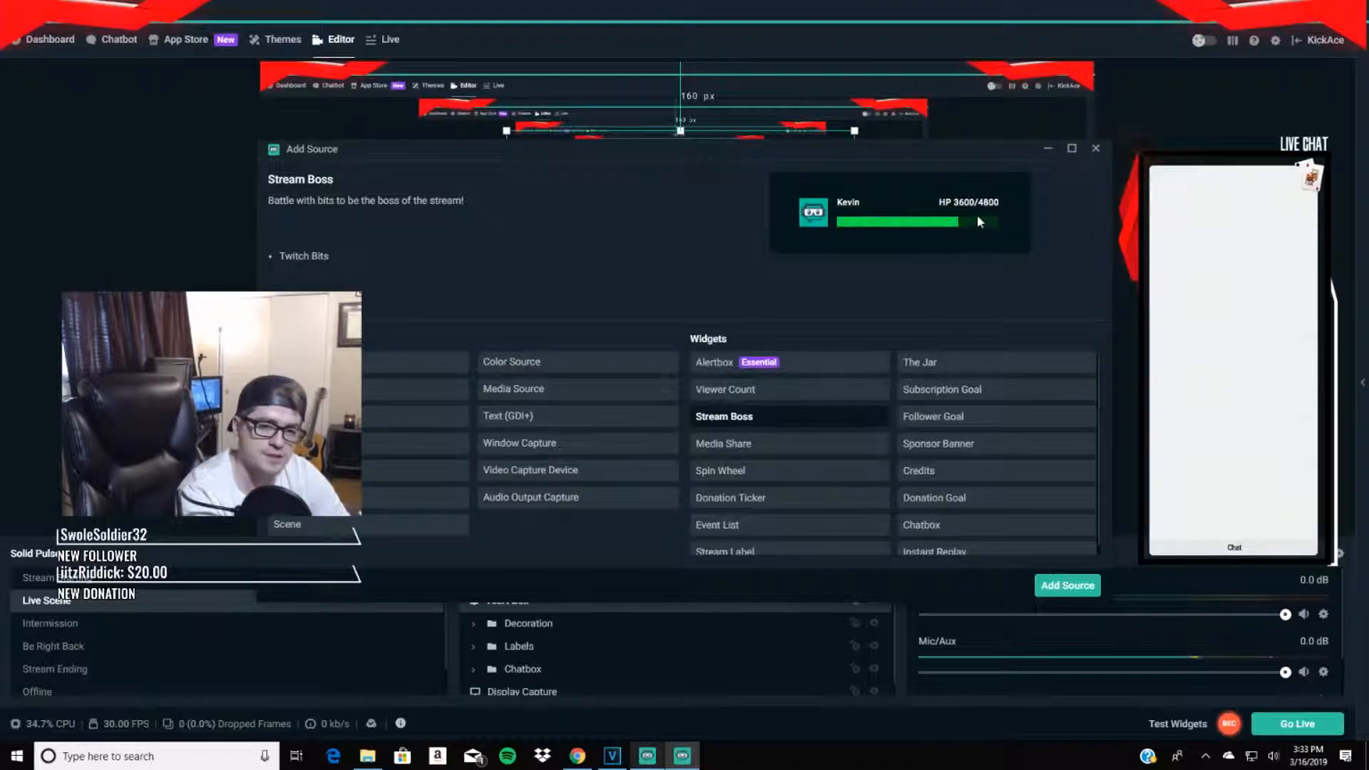
click(818, 447)
click(799, 473)
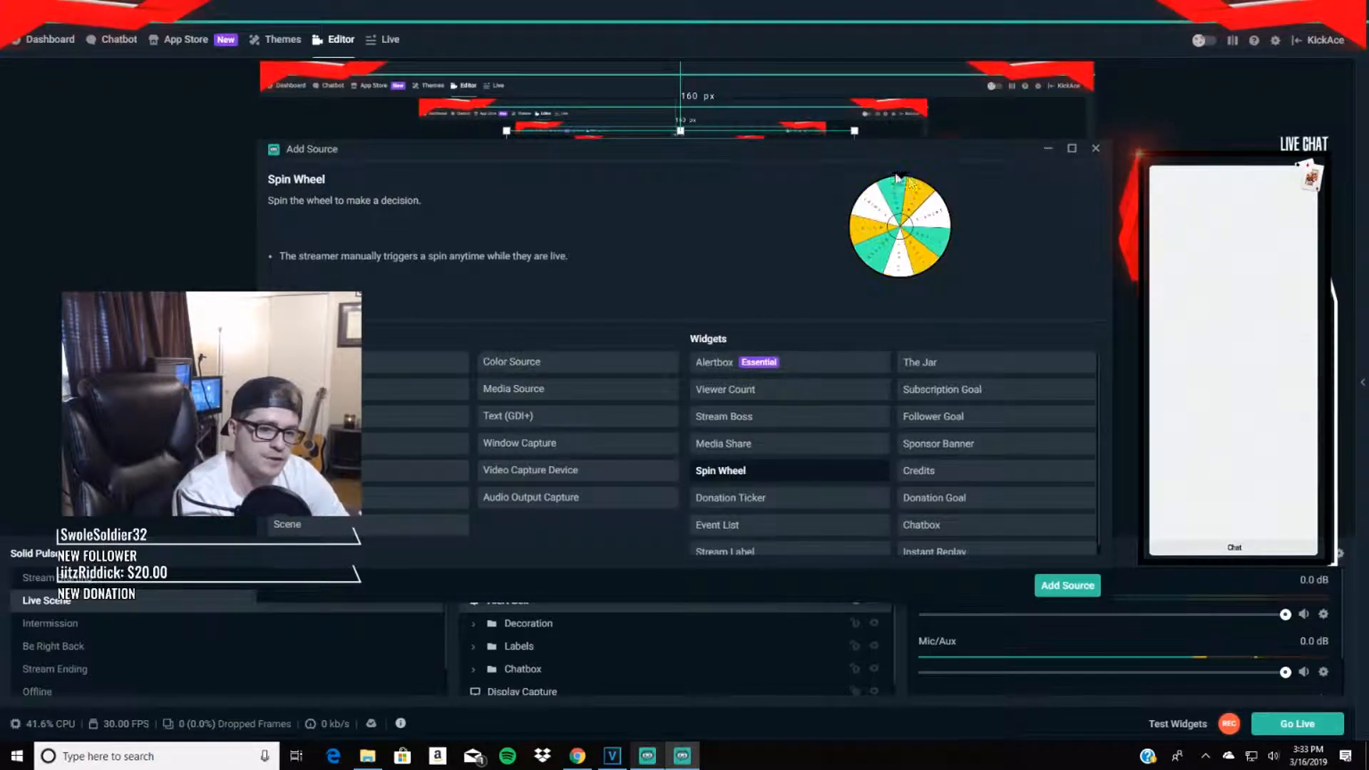
- Examine the descriptions and previews of the Donation Ticker, Event List and Stream Label widgets
click(784, 509)
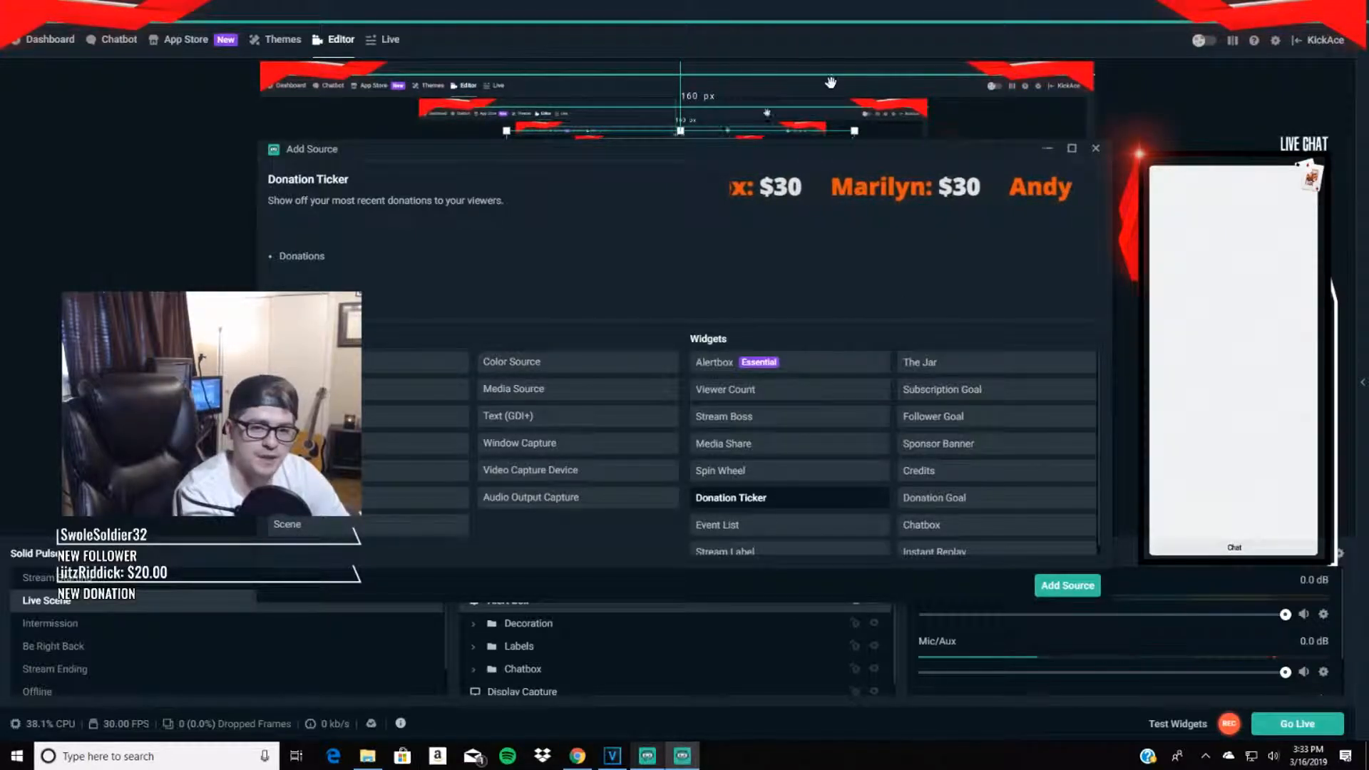
click(748, 527)
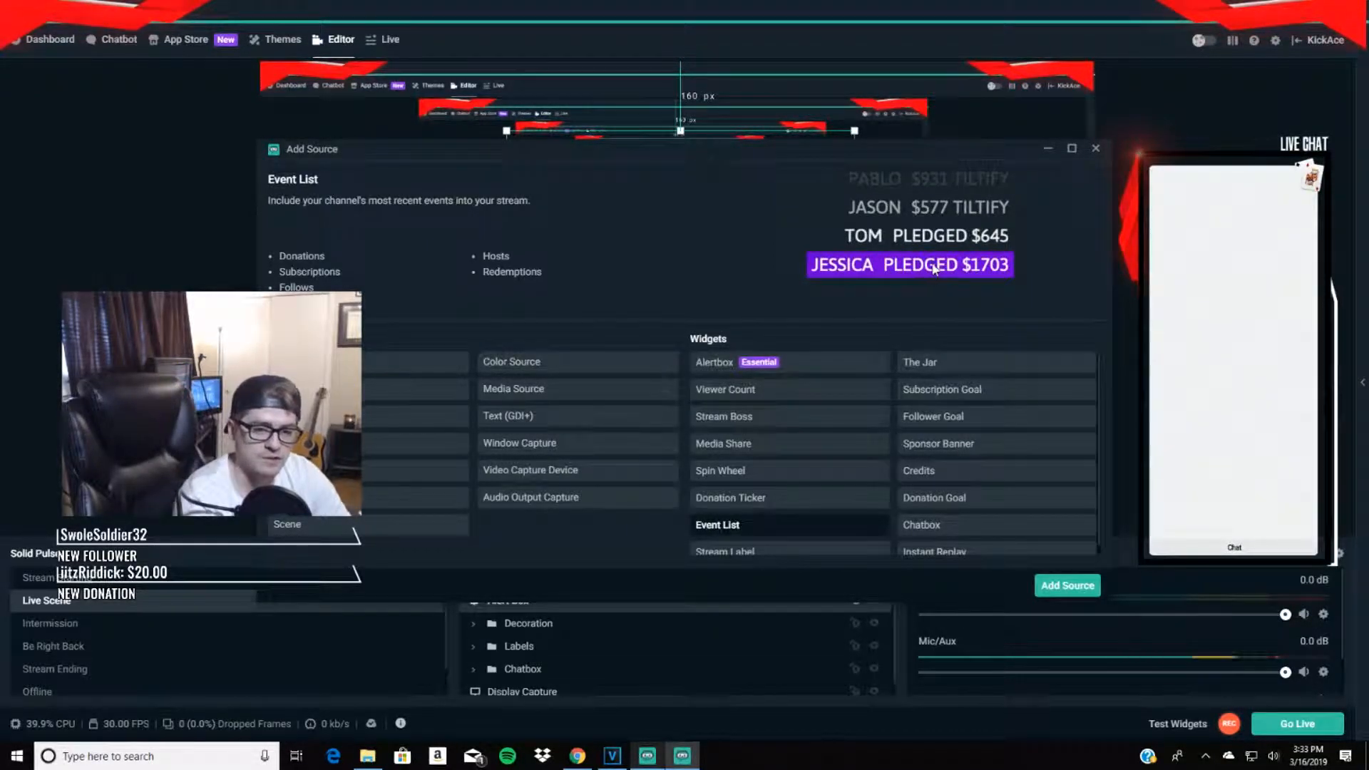
scroll(794, 487, down, 1)
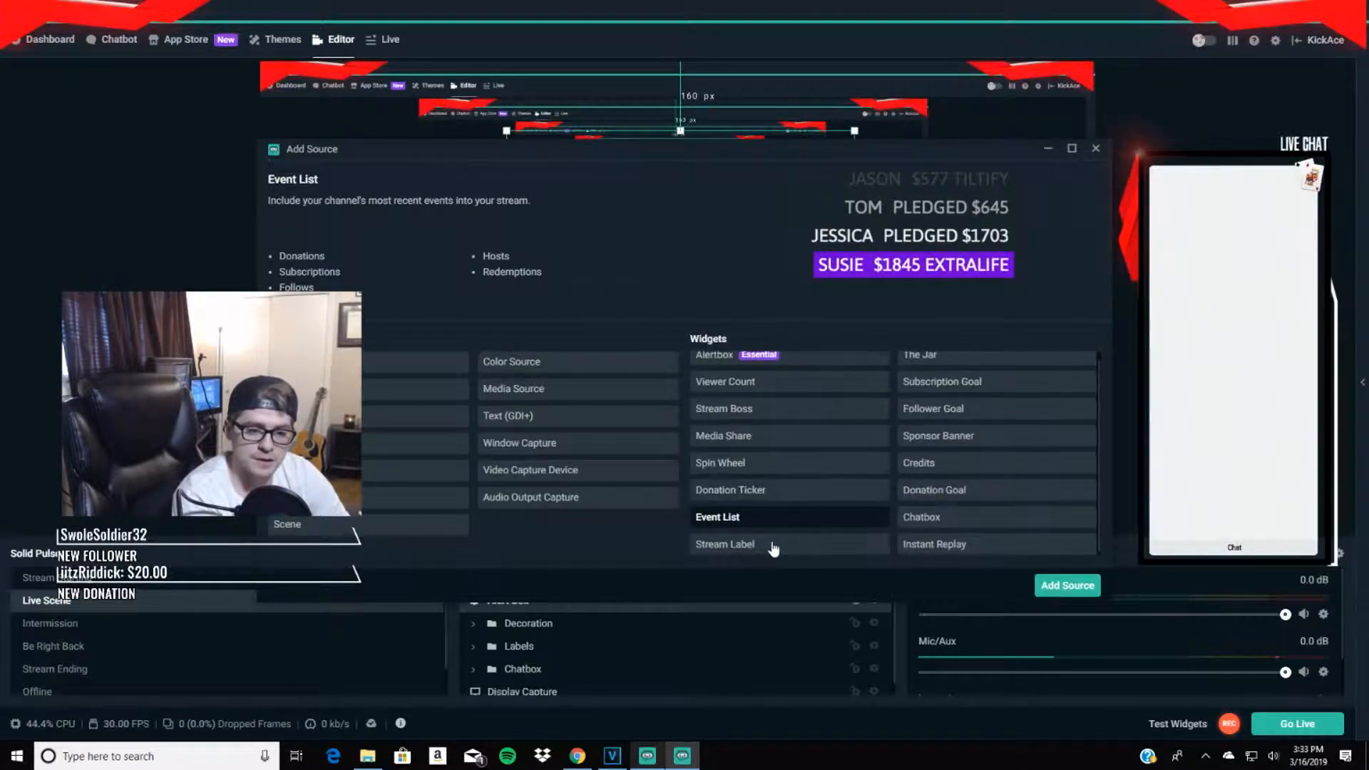
click(772, 545)
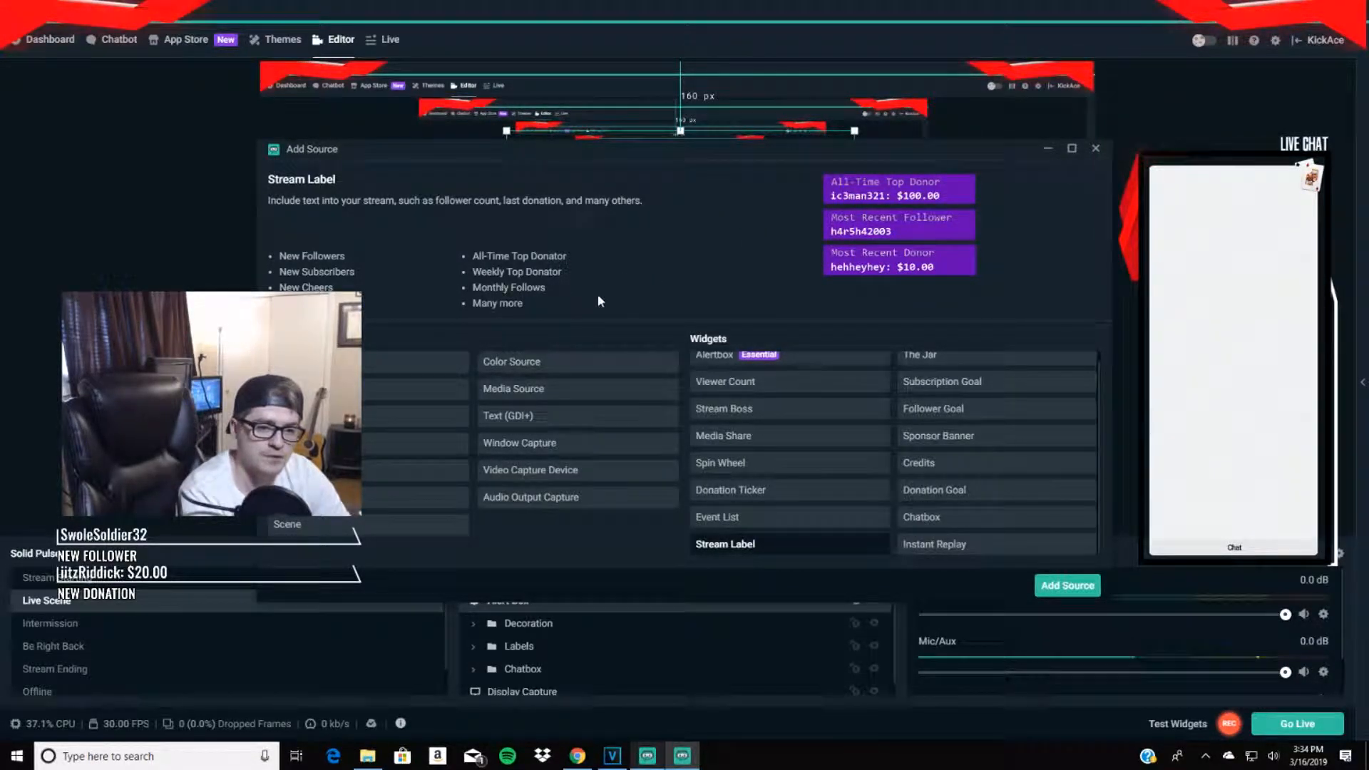
- Compare the Subscription Goal, Follower Goal and Donation Goal widget descriptions, ending on Subscription Goal
scroll(846, 446, up, 1)
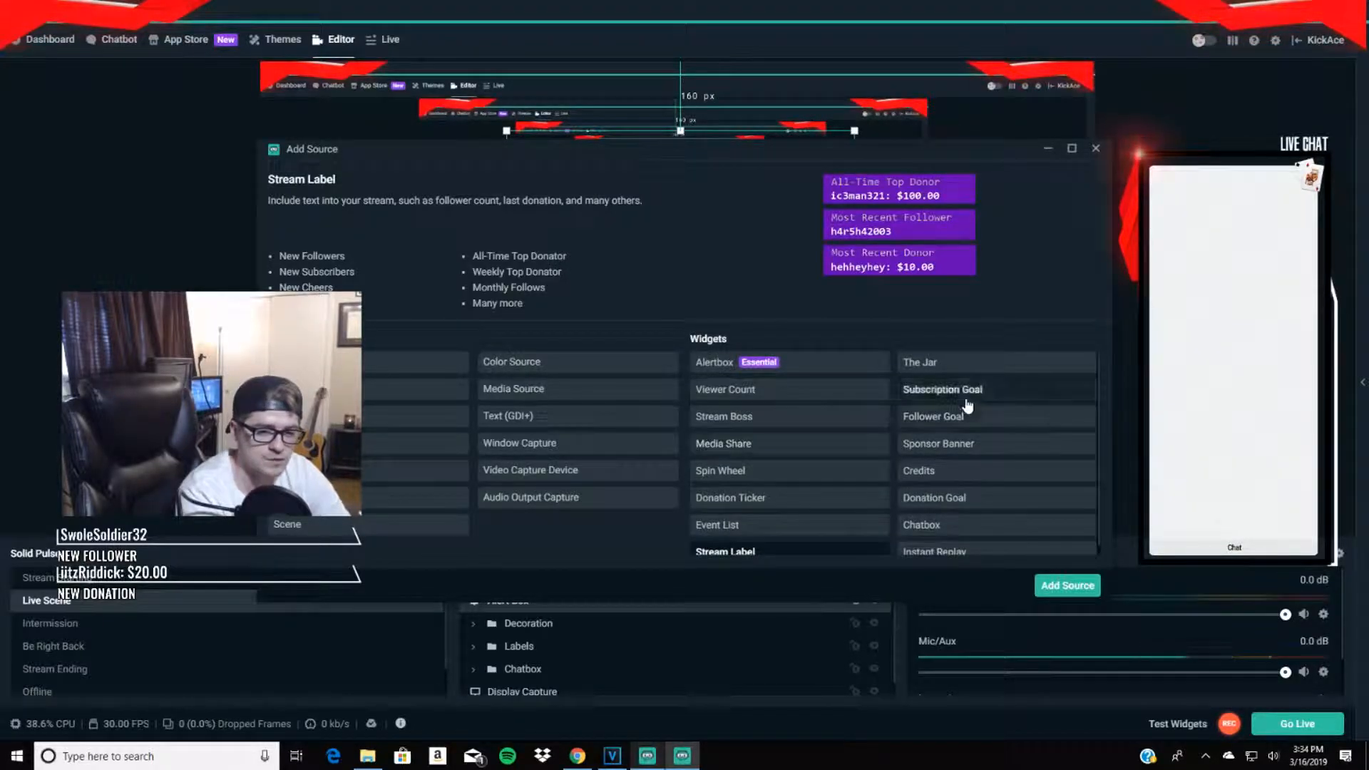
click(993, 404)
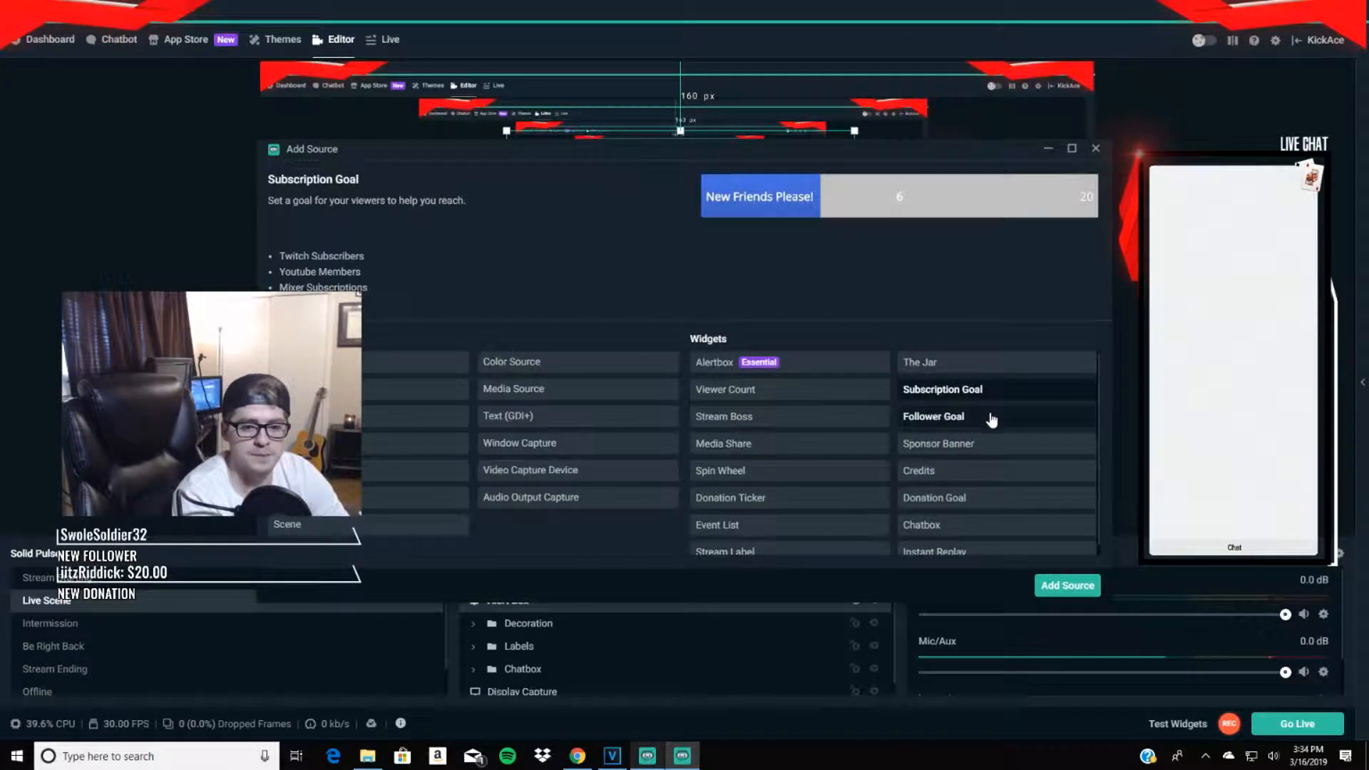
click(995, 416)
scroll(995, 428, down, 1)
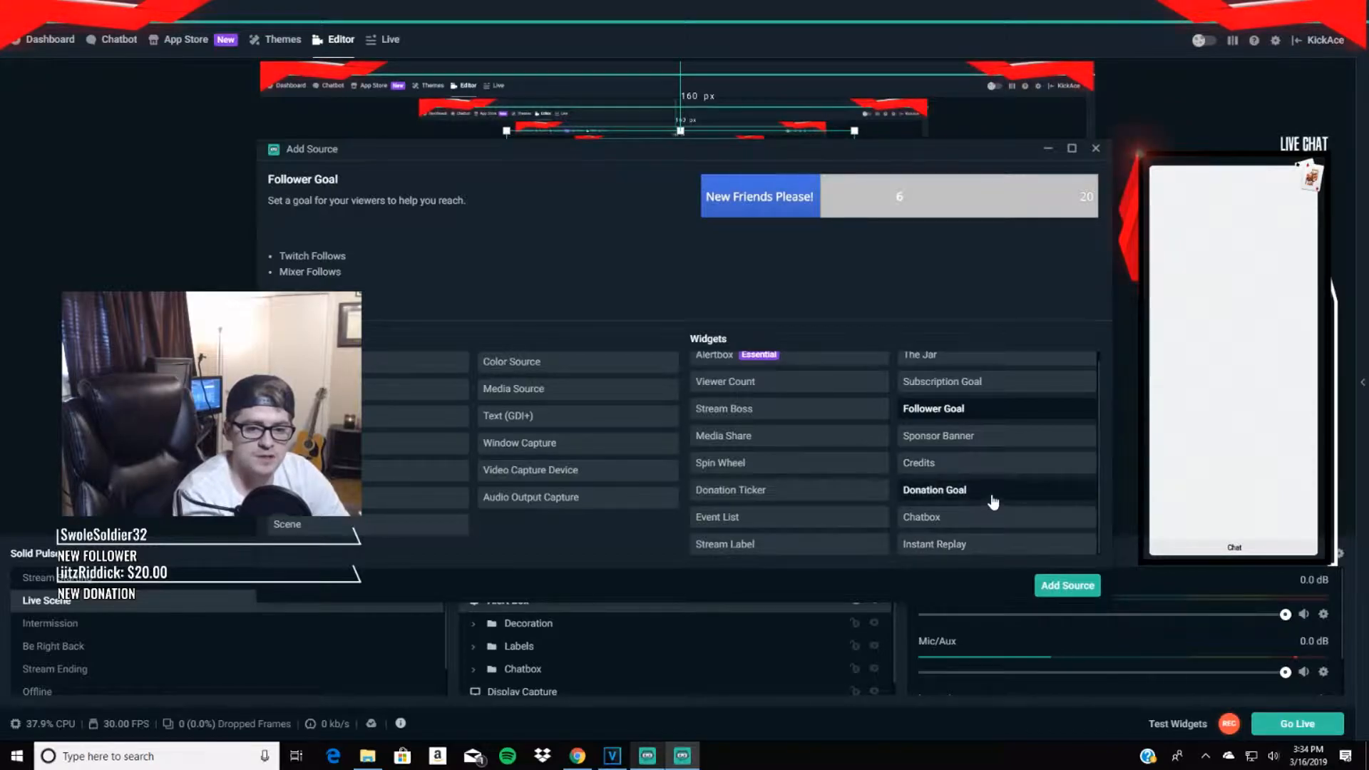
click(991, 489)
click(987, 419)
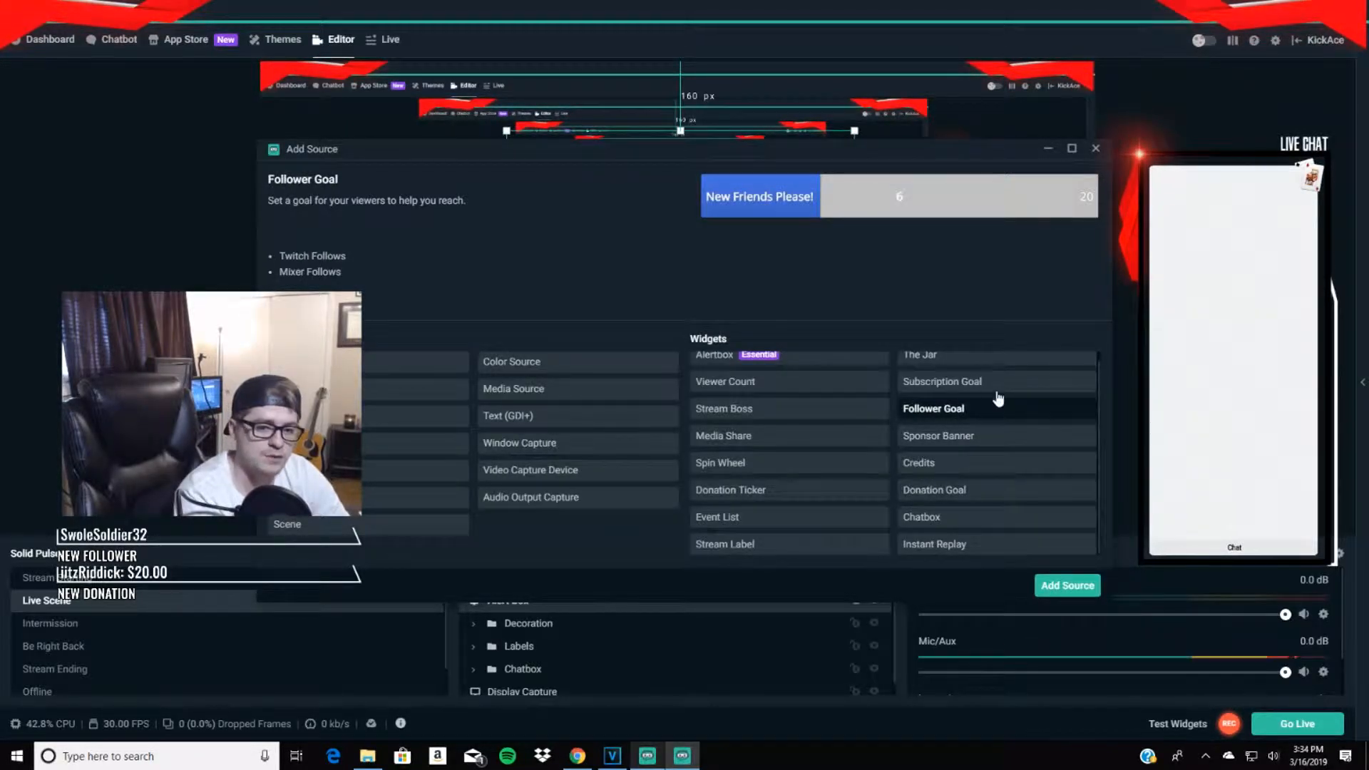
click(995, 398)
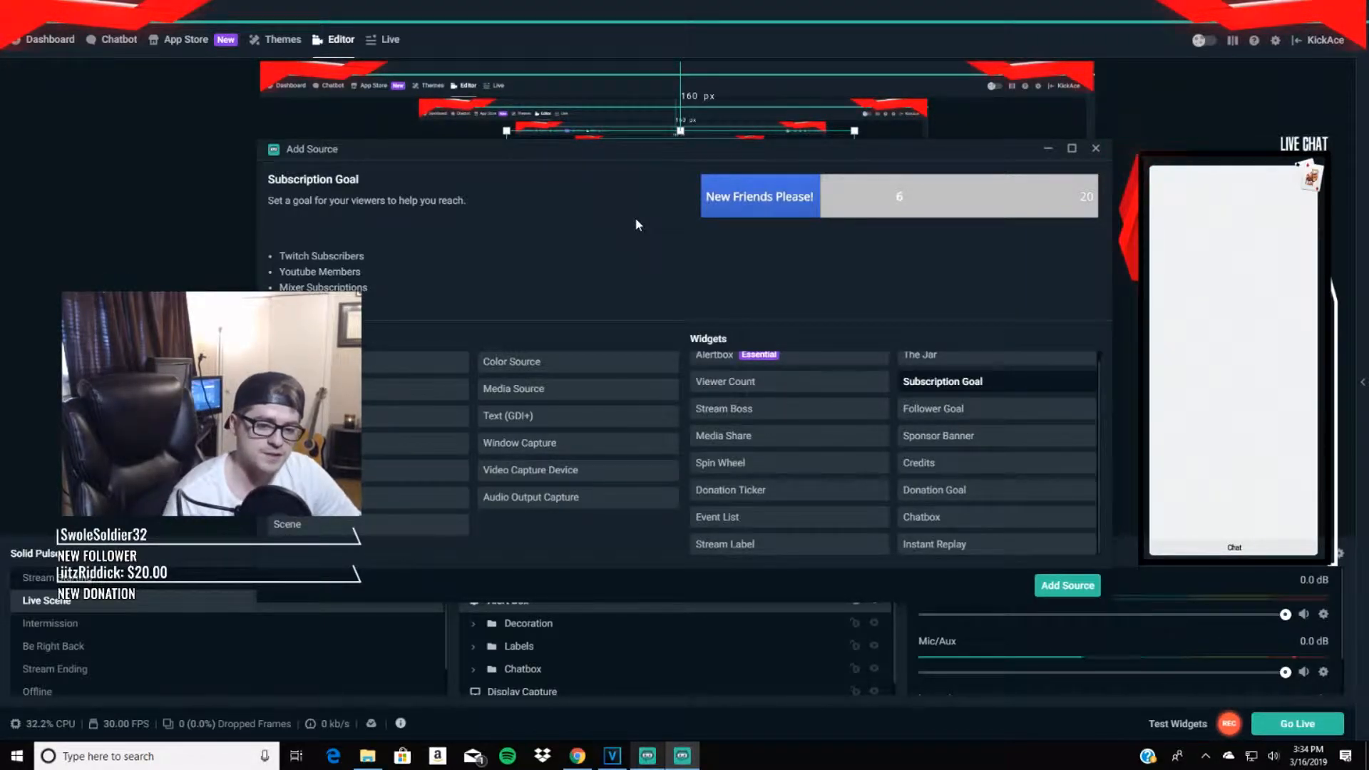
- Review the Sponsor Banner and Credits widget descriptions and go to the Stream Ending scene
drag(789, 148, 827, 95)
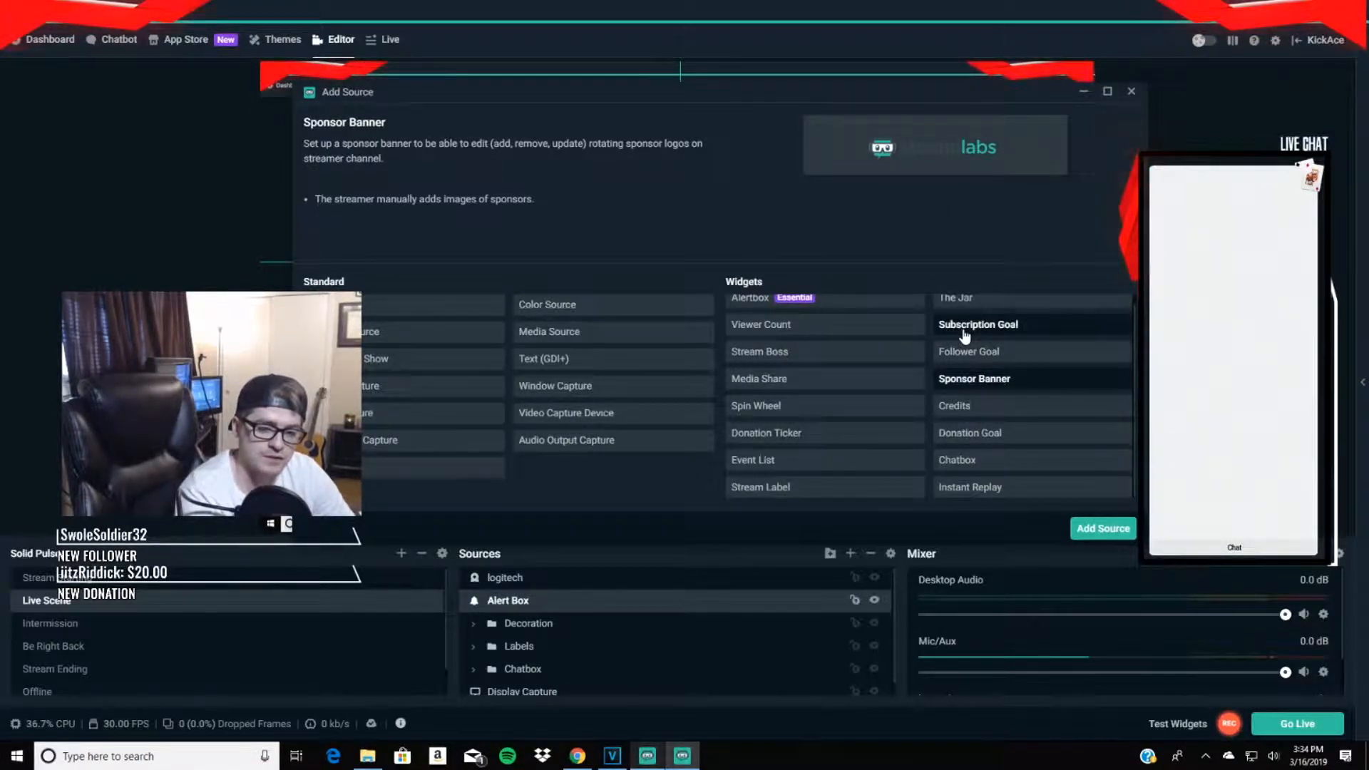
click(988, 414)
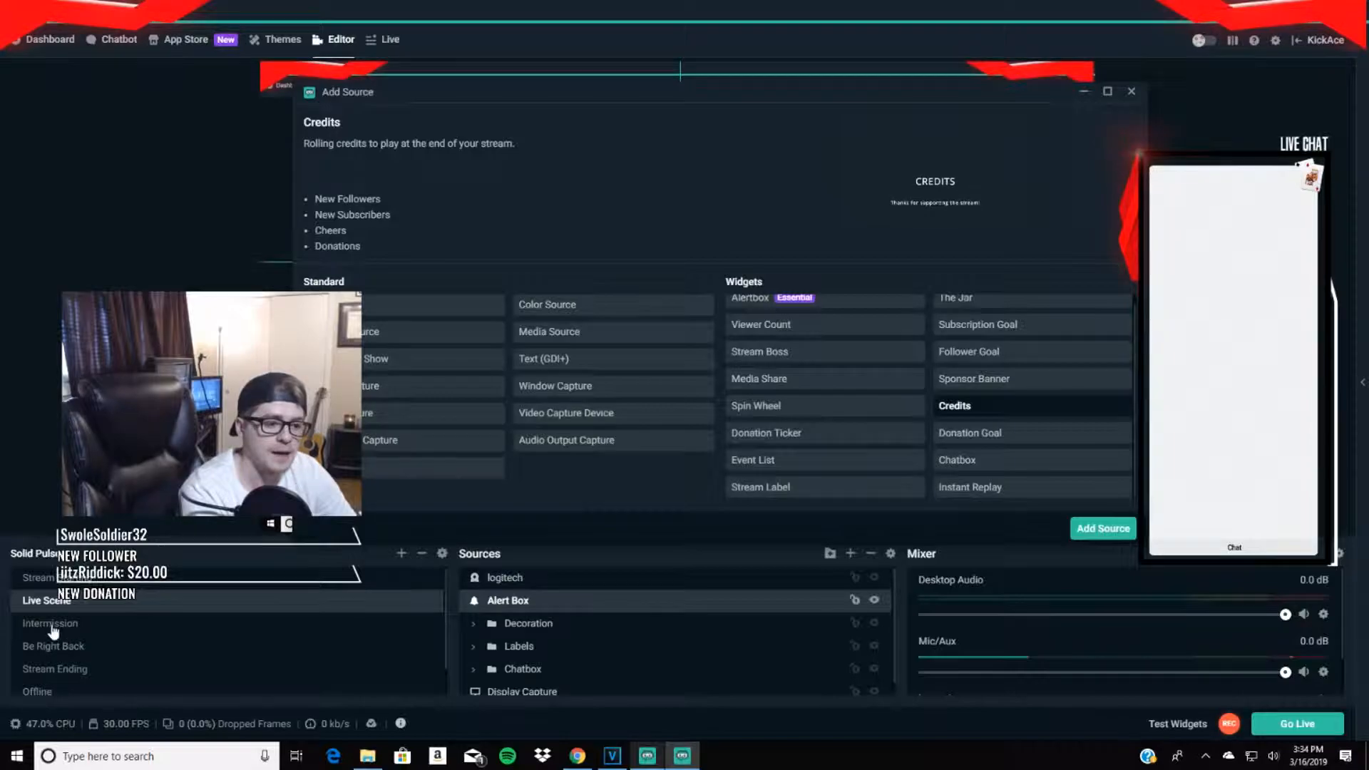
click(59, 676)
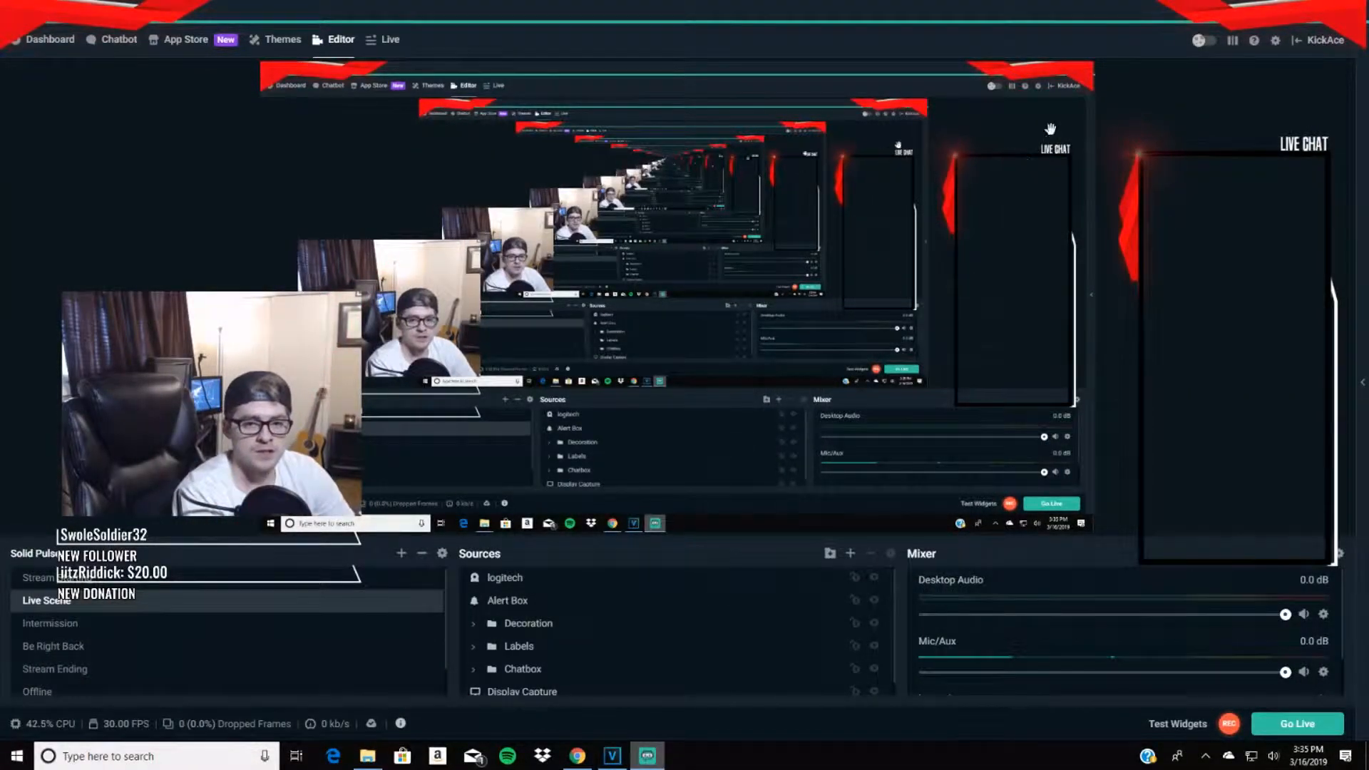
- Select the Alert Box in the Live Scene and trigger a test Follow alert
click(515, 603)
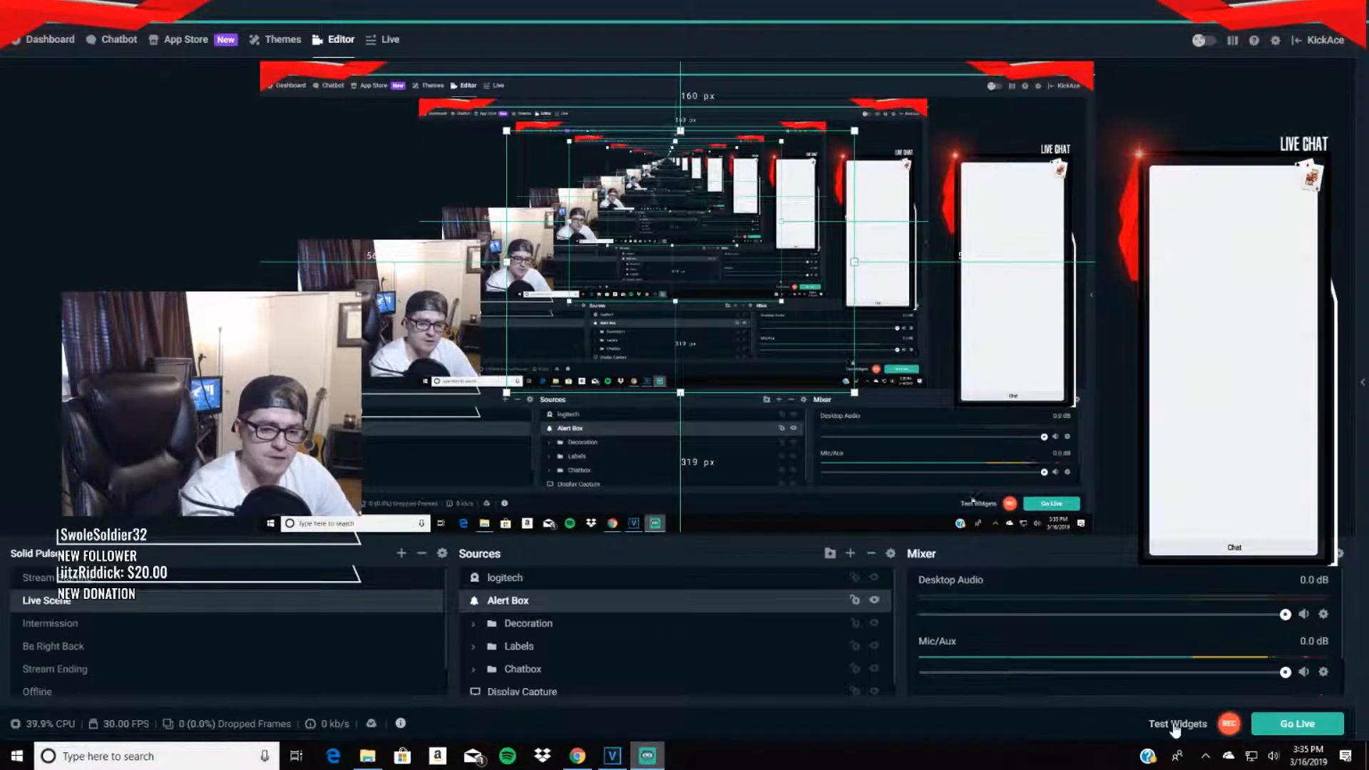
mouse_move(1175, 727)
click(945, 724)
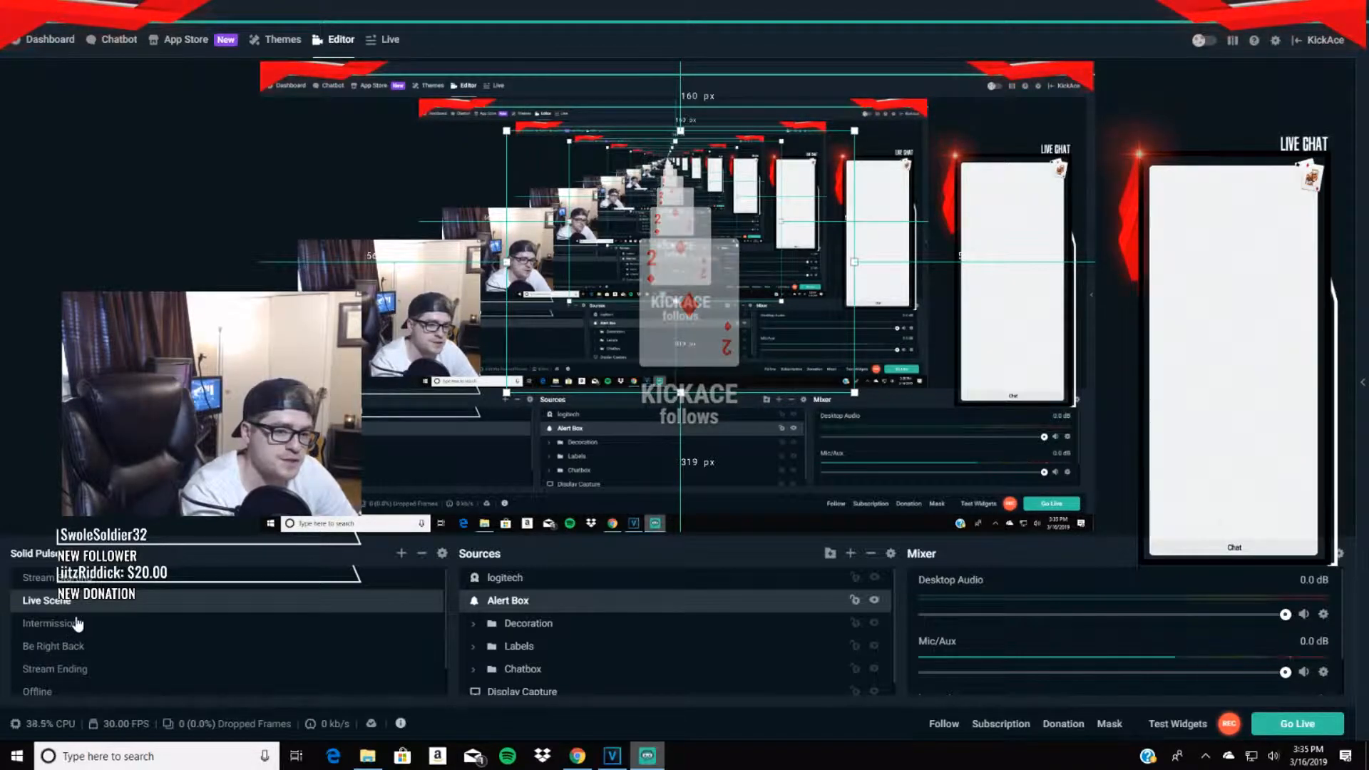
- Check the new-scene naming dialog and the new and existing source options for an Image source, closing both without adding anything
click(401, 553)
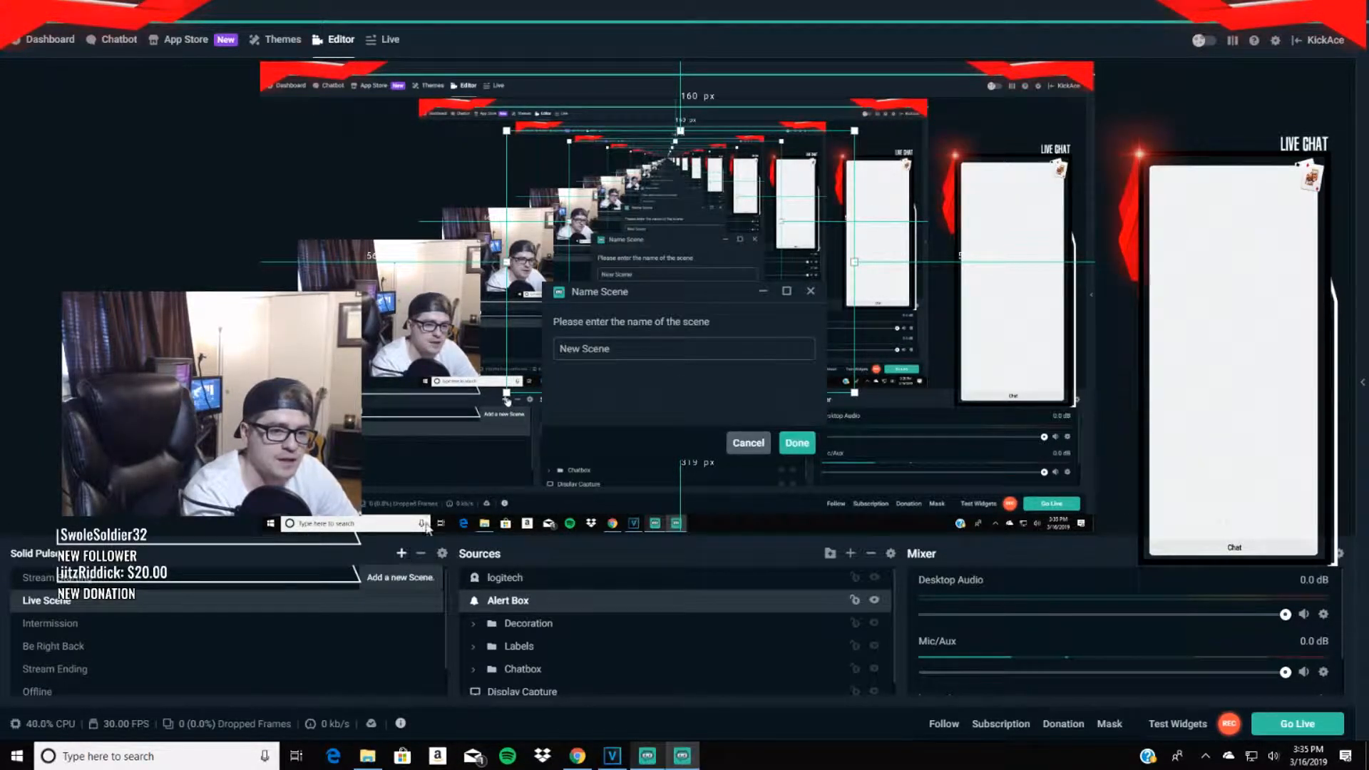
click(761, 446)
click(850, 553)
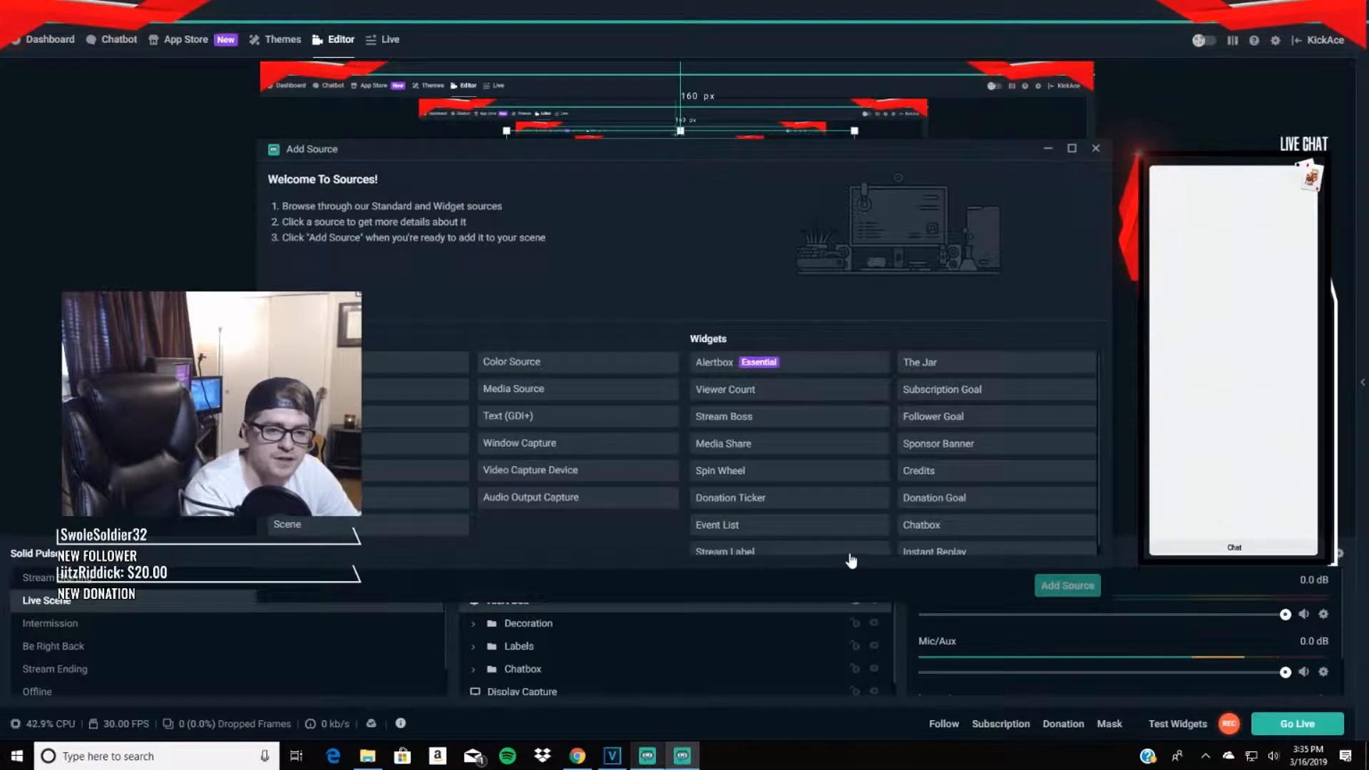
click(428, 362)
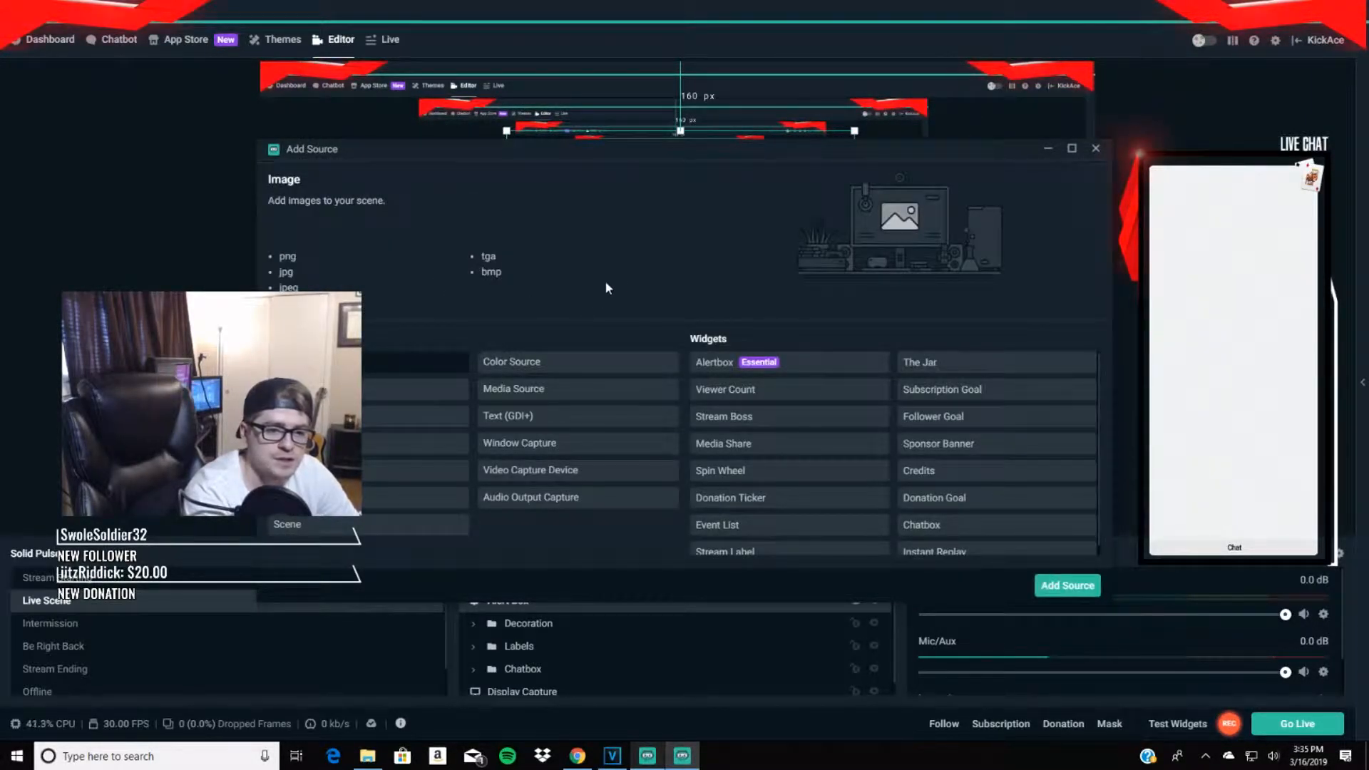
click(1067, 585)
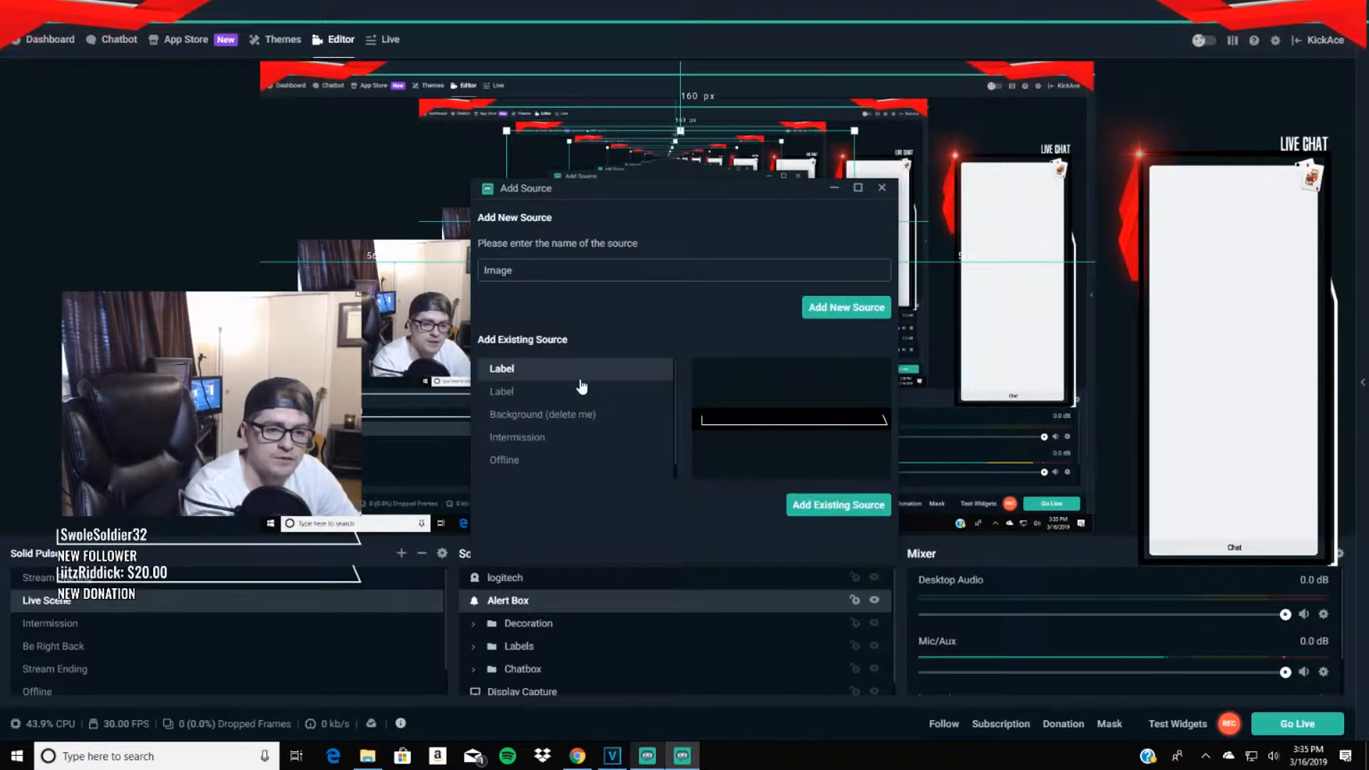
scroll(542, 414, down, 1)
scroll(541, 425, up, 1)
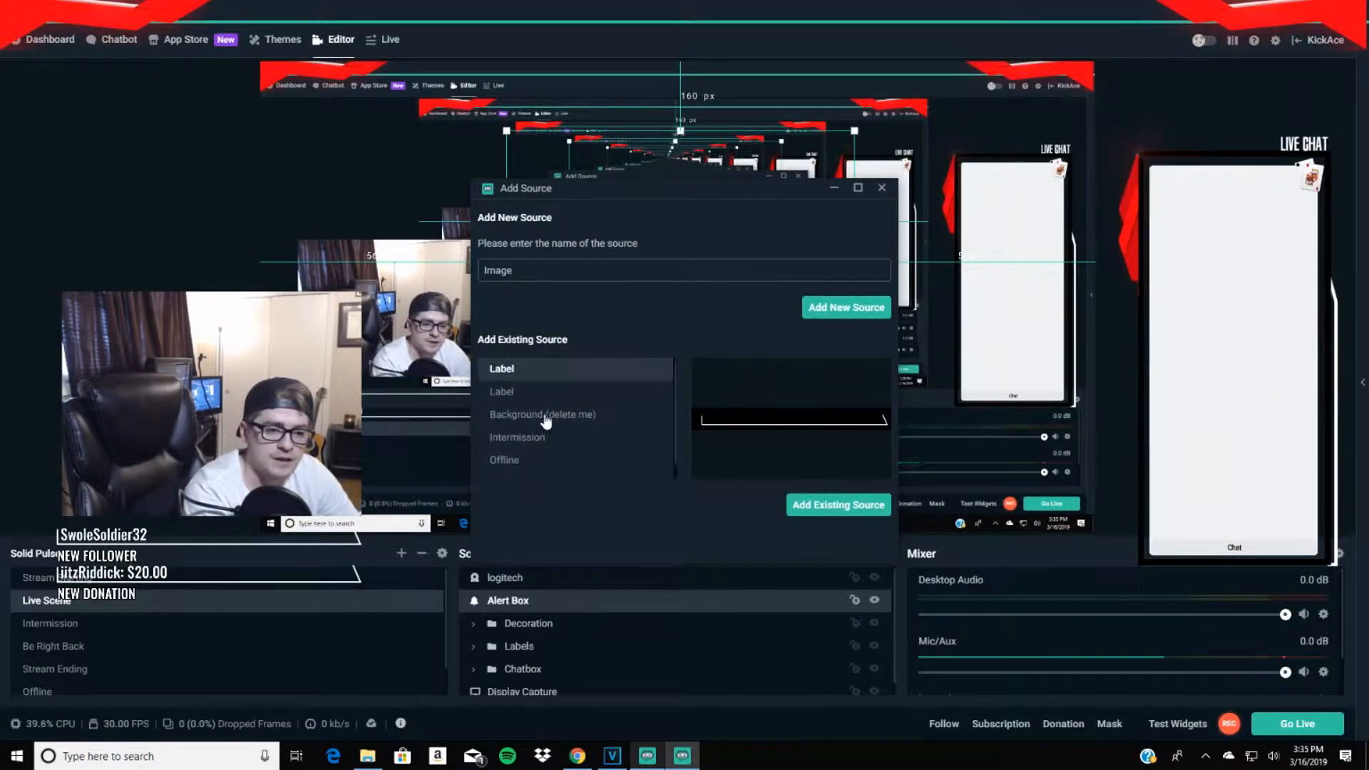
click(882, 189)
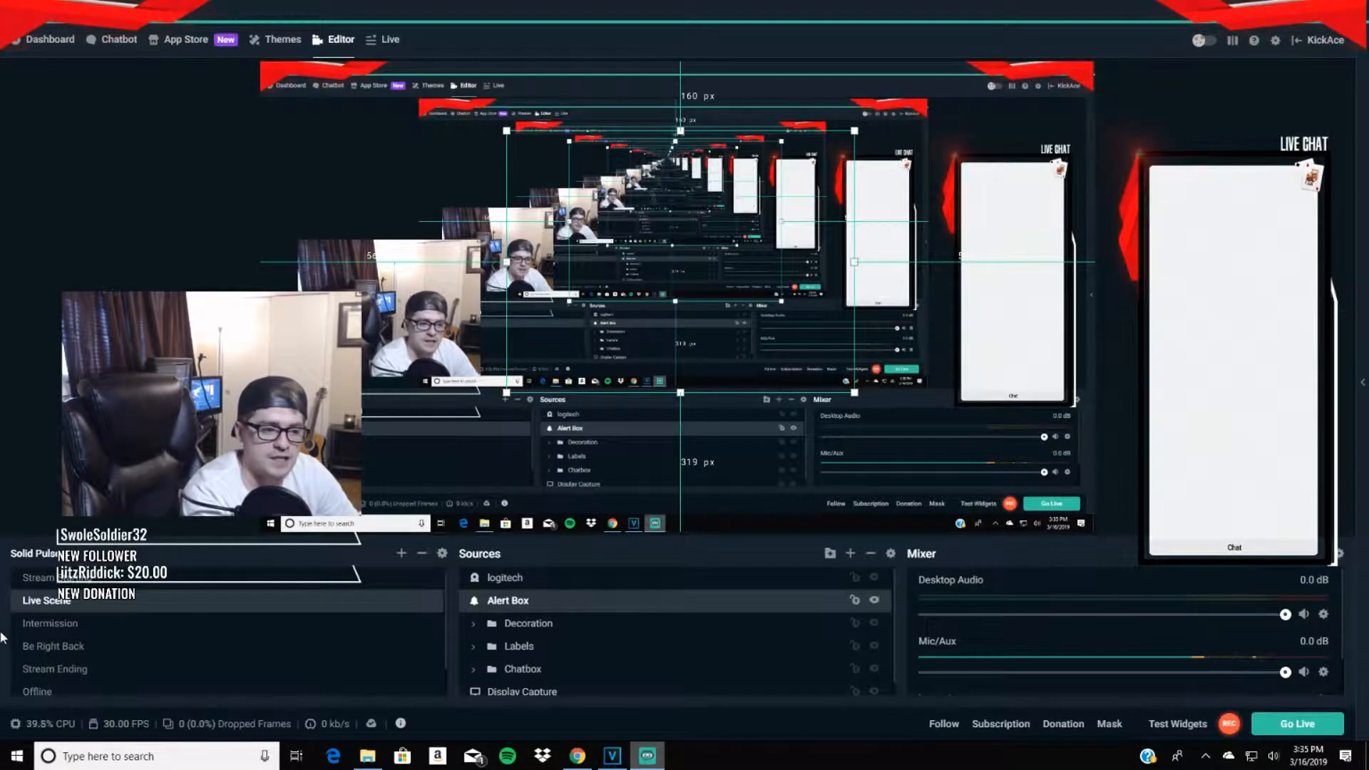
- Look through the list of available scene collections
click(34, 554)
scroll(84, 643, down, 1)
scroll(85, 643, down, 2)
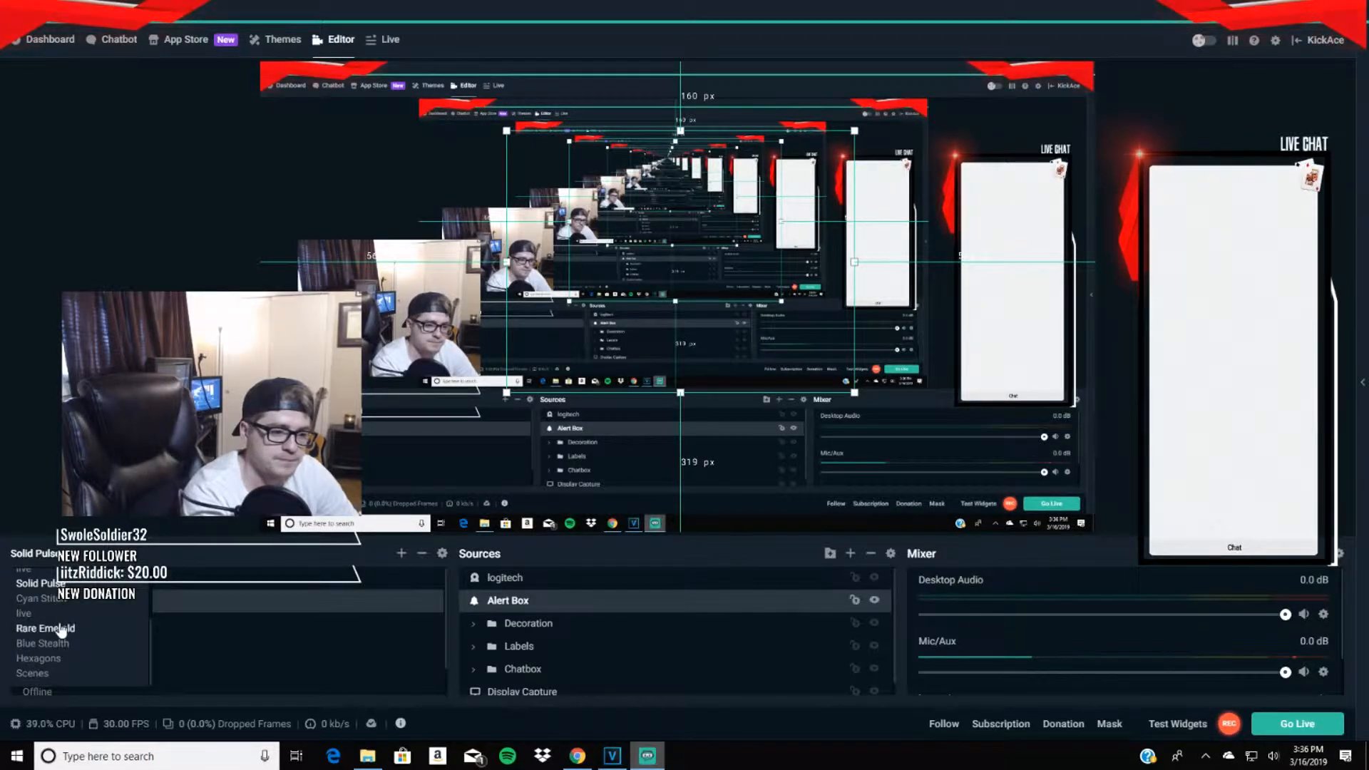
click(28, 613)
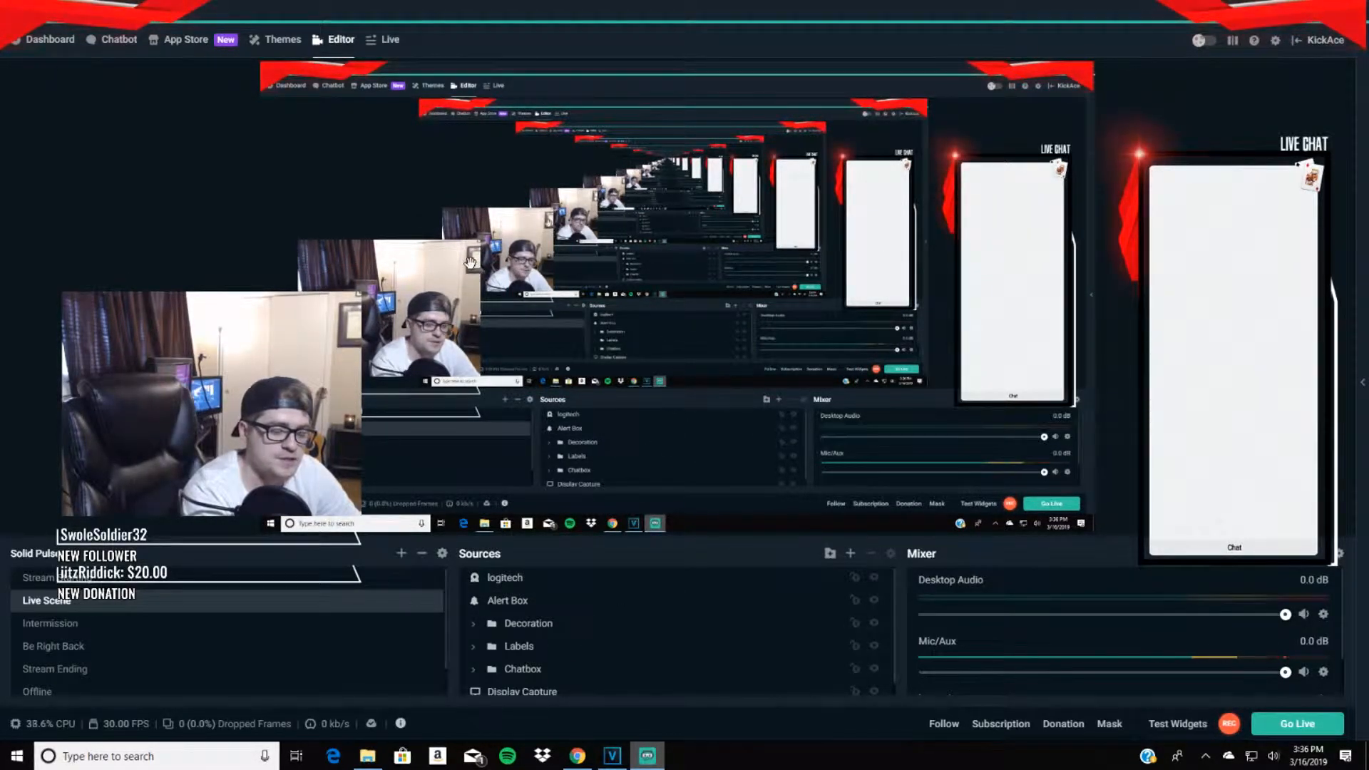
click(430, 318)
click(477, 148)
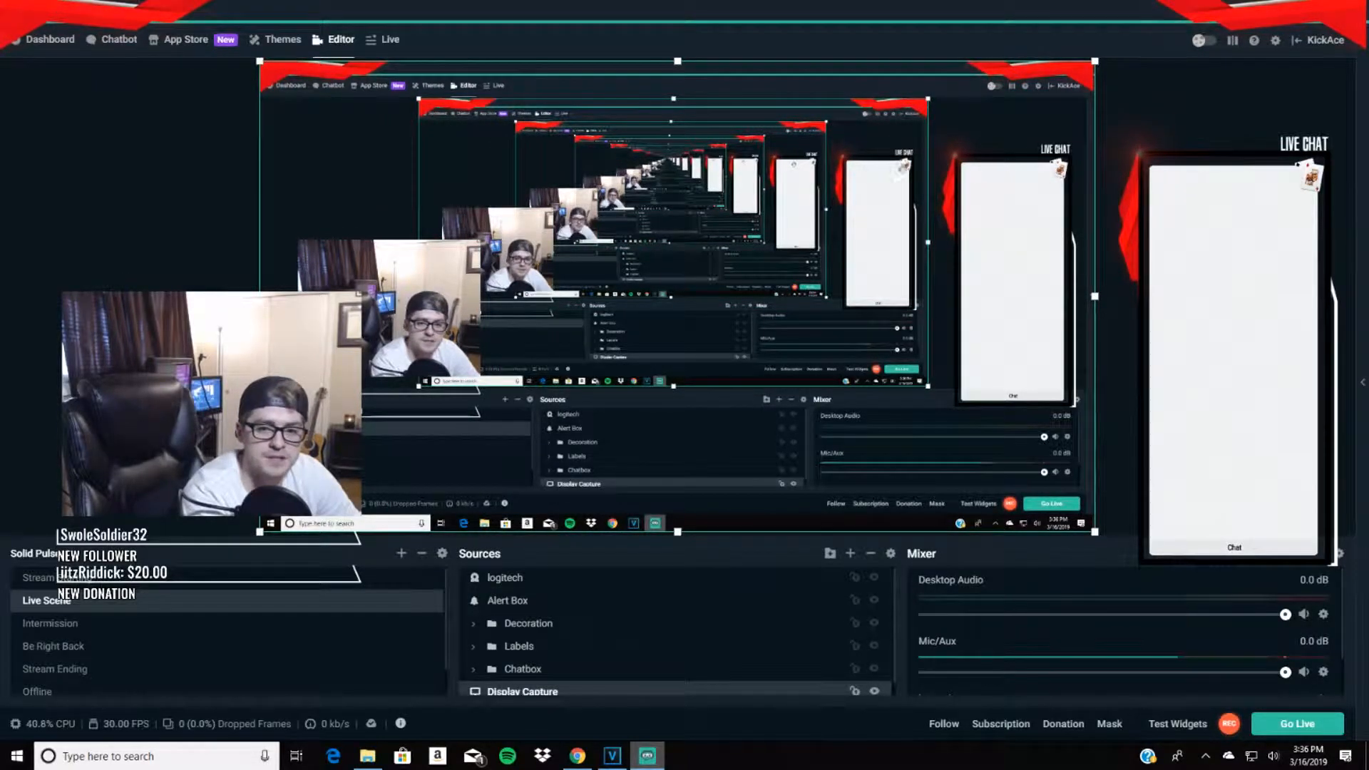
click(715, 533)
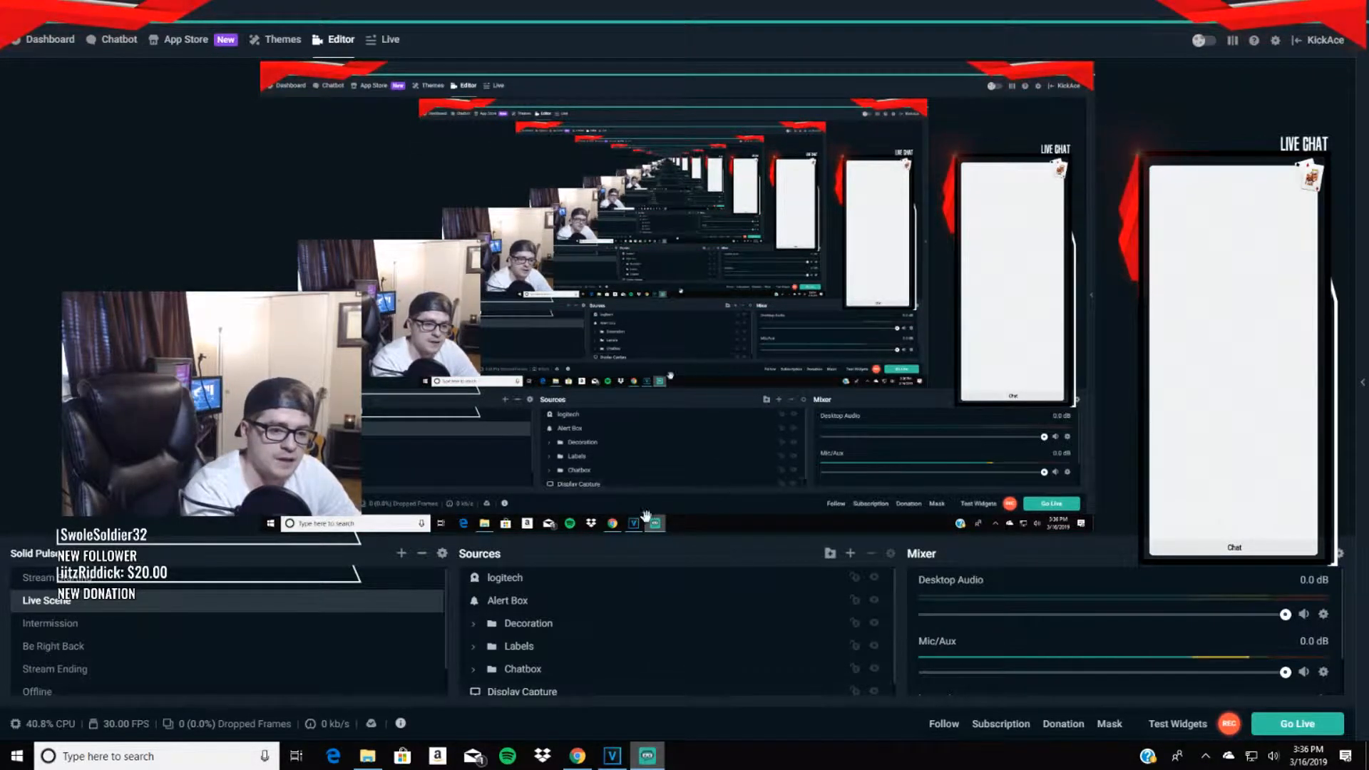
- Reopen the list of addable sources and read the Browser Source description, moving the dialog up for a clearer view
click(849, 553)
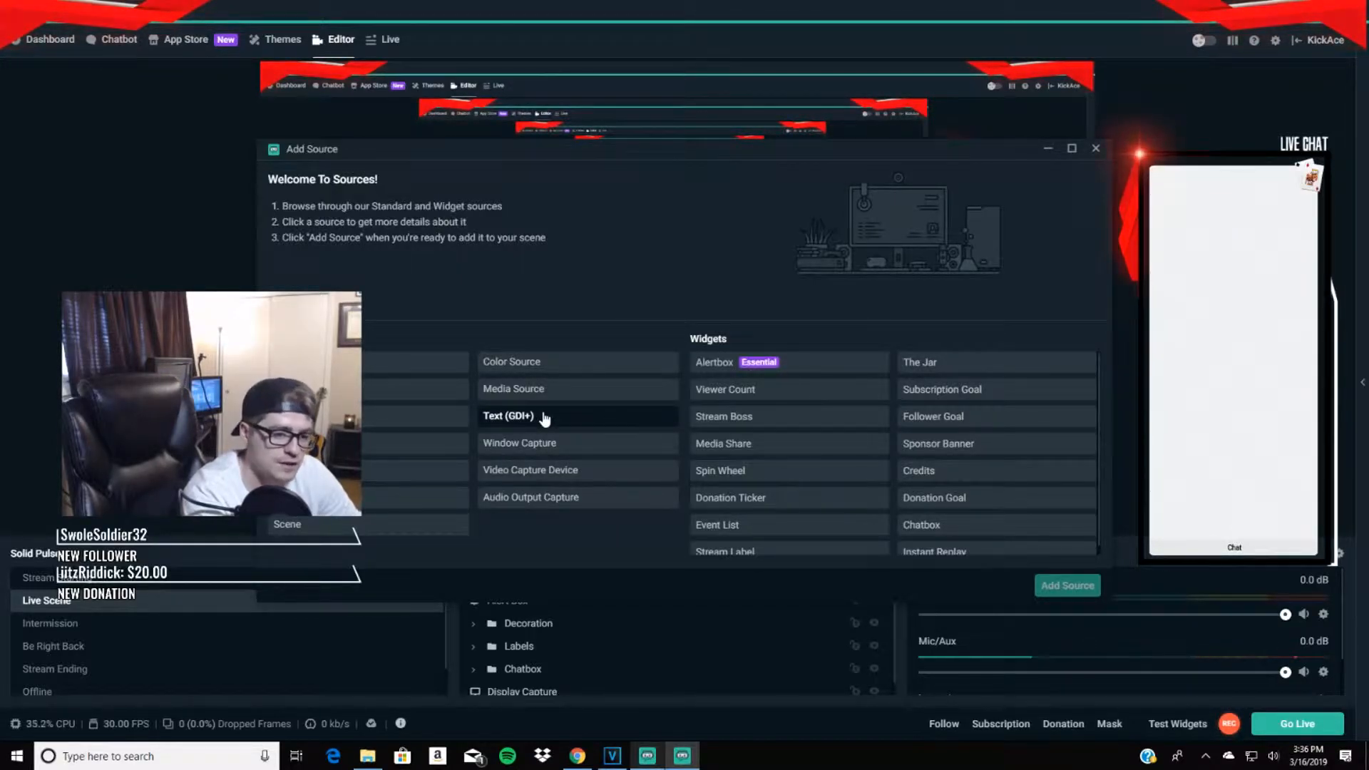
click(411, 394)
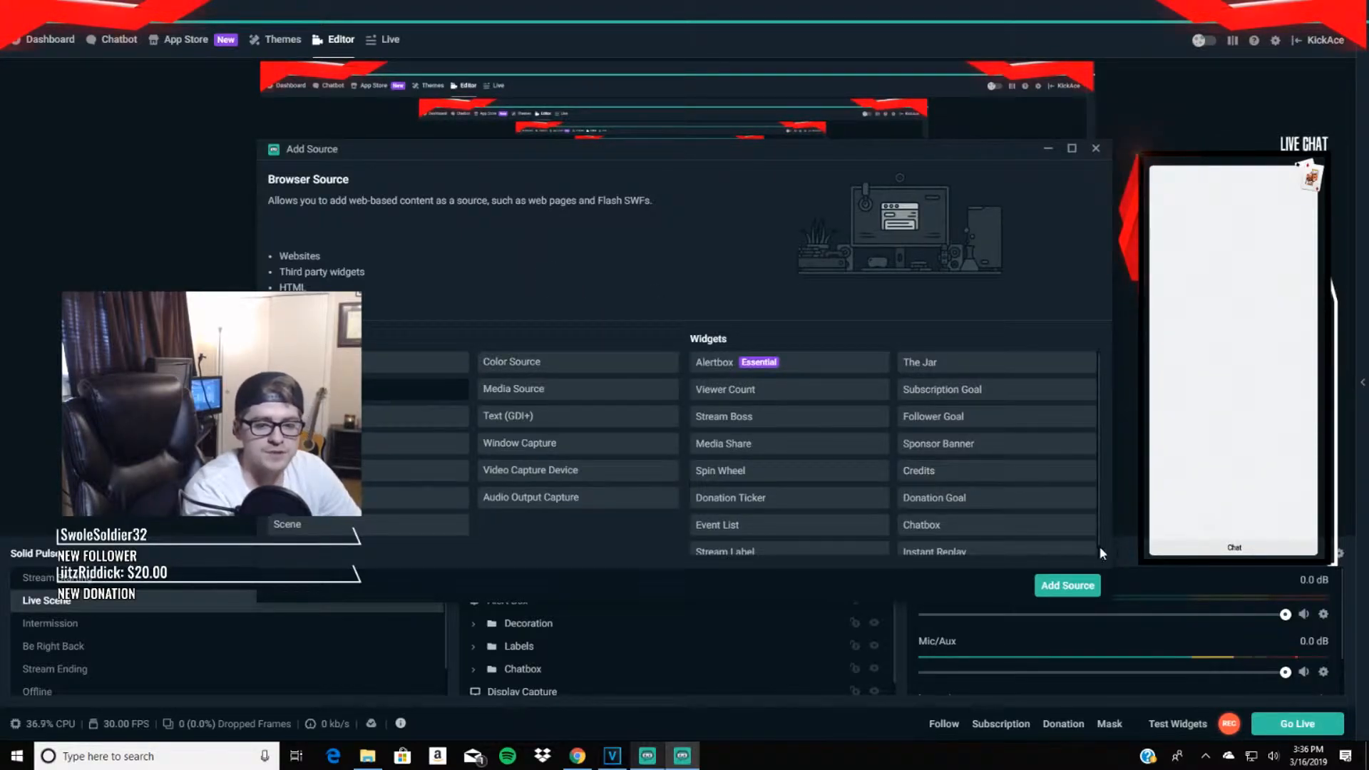
drag(1001, 150, 997, 120)
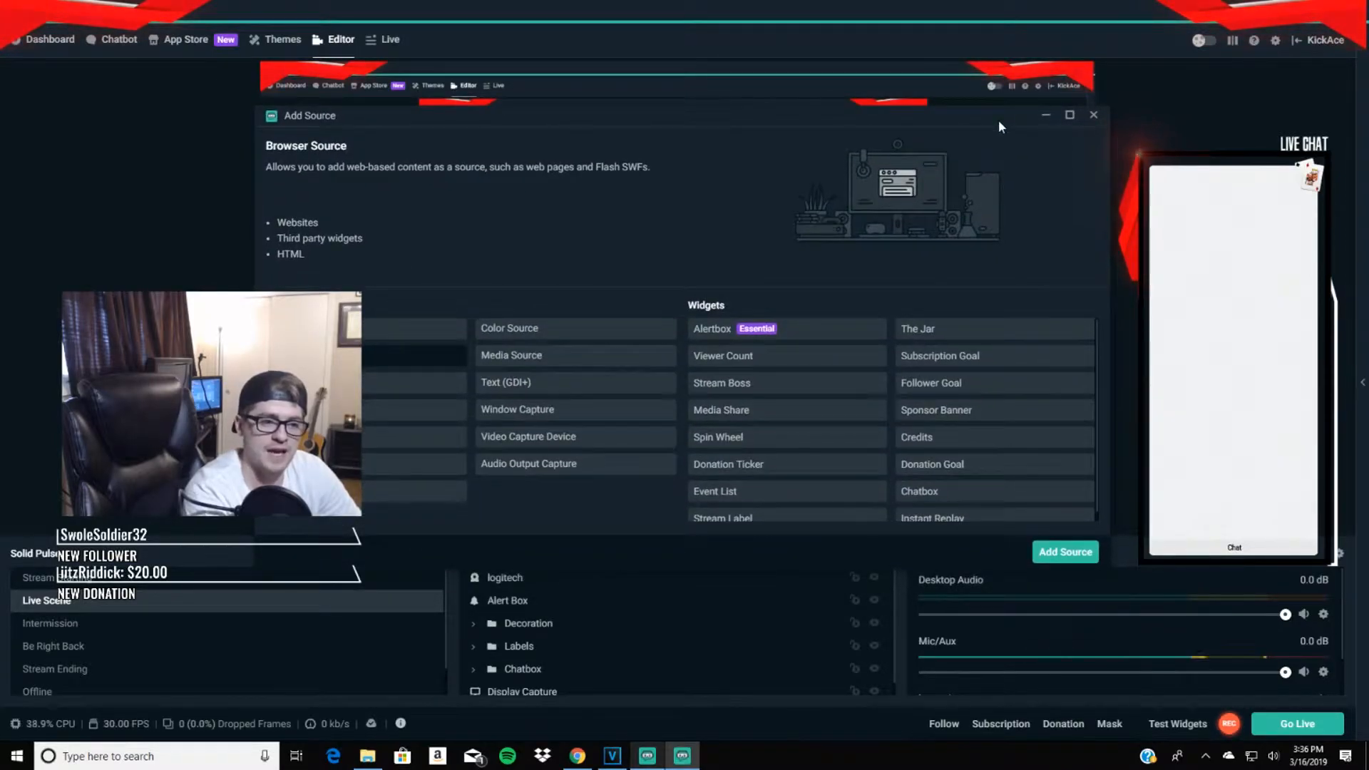